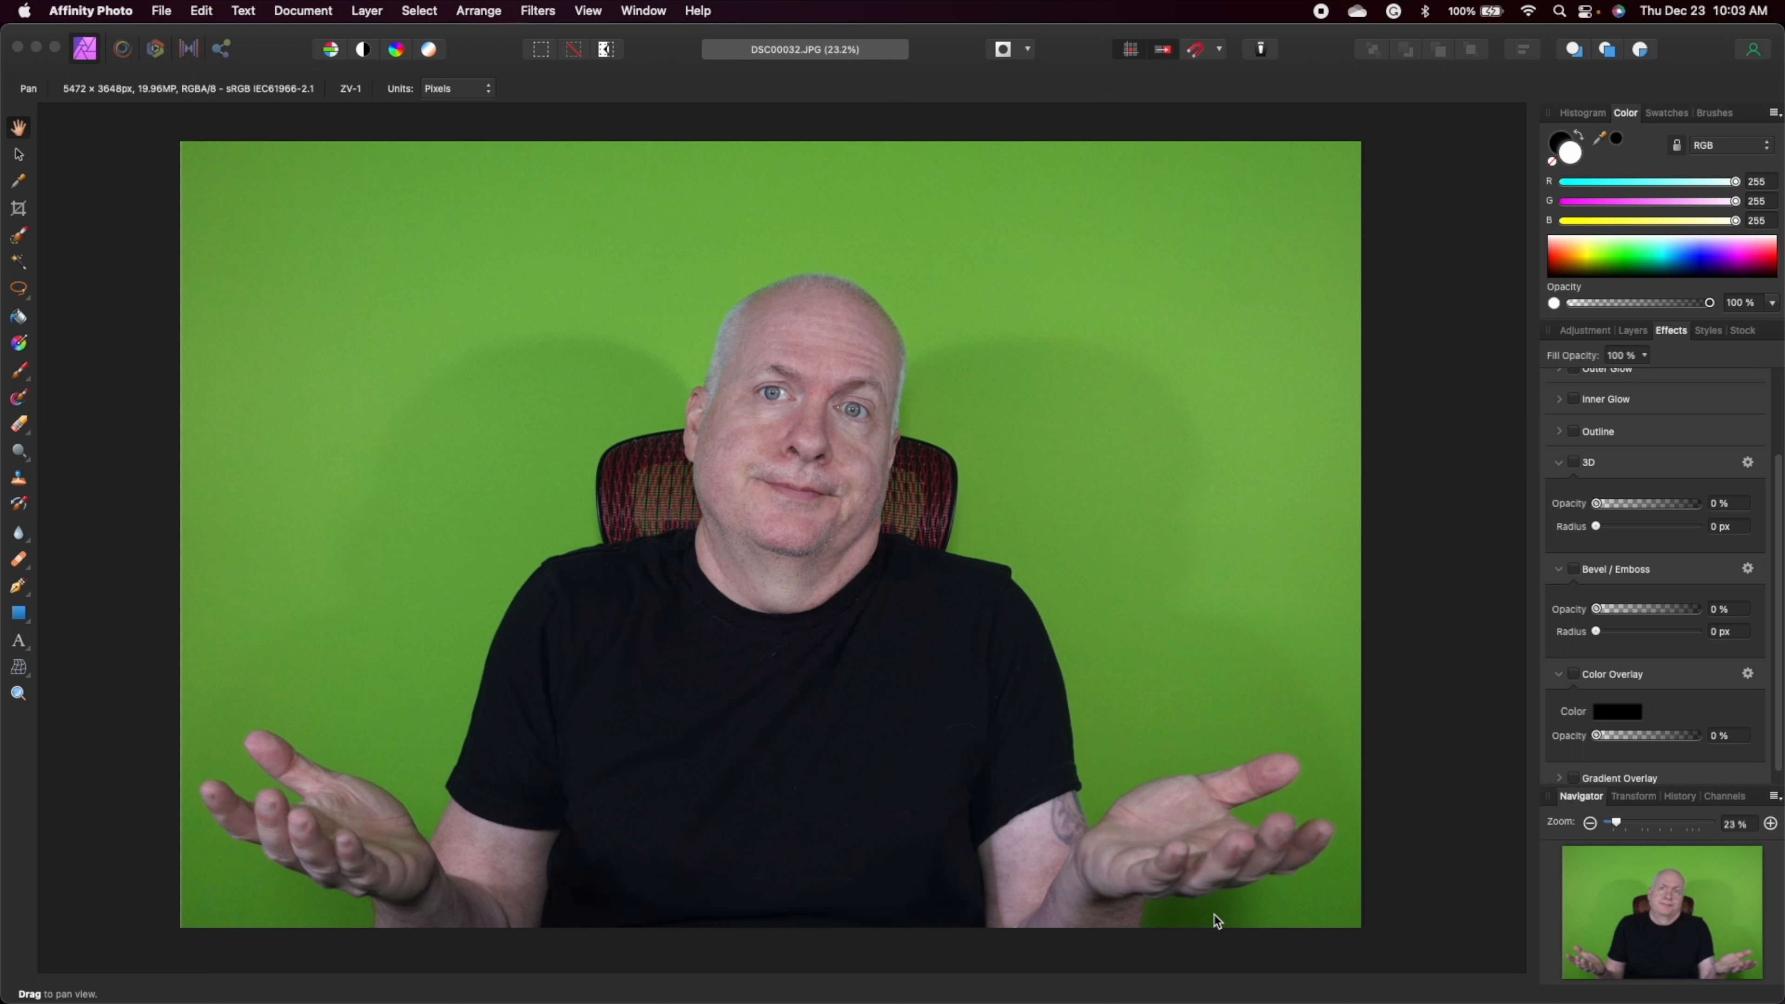
# - Select the green background around the man using the Flood Select tool at 20% tolerance
pyautogui.click(19, 266)
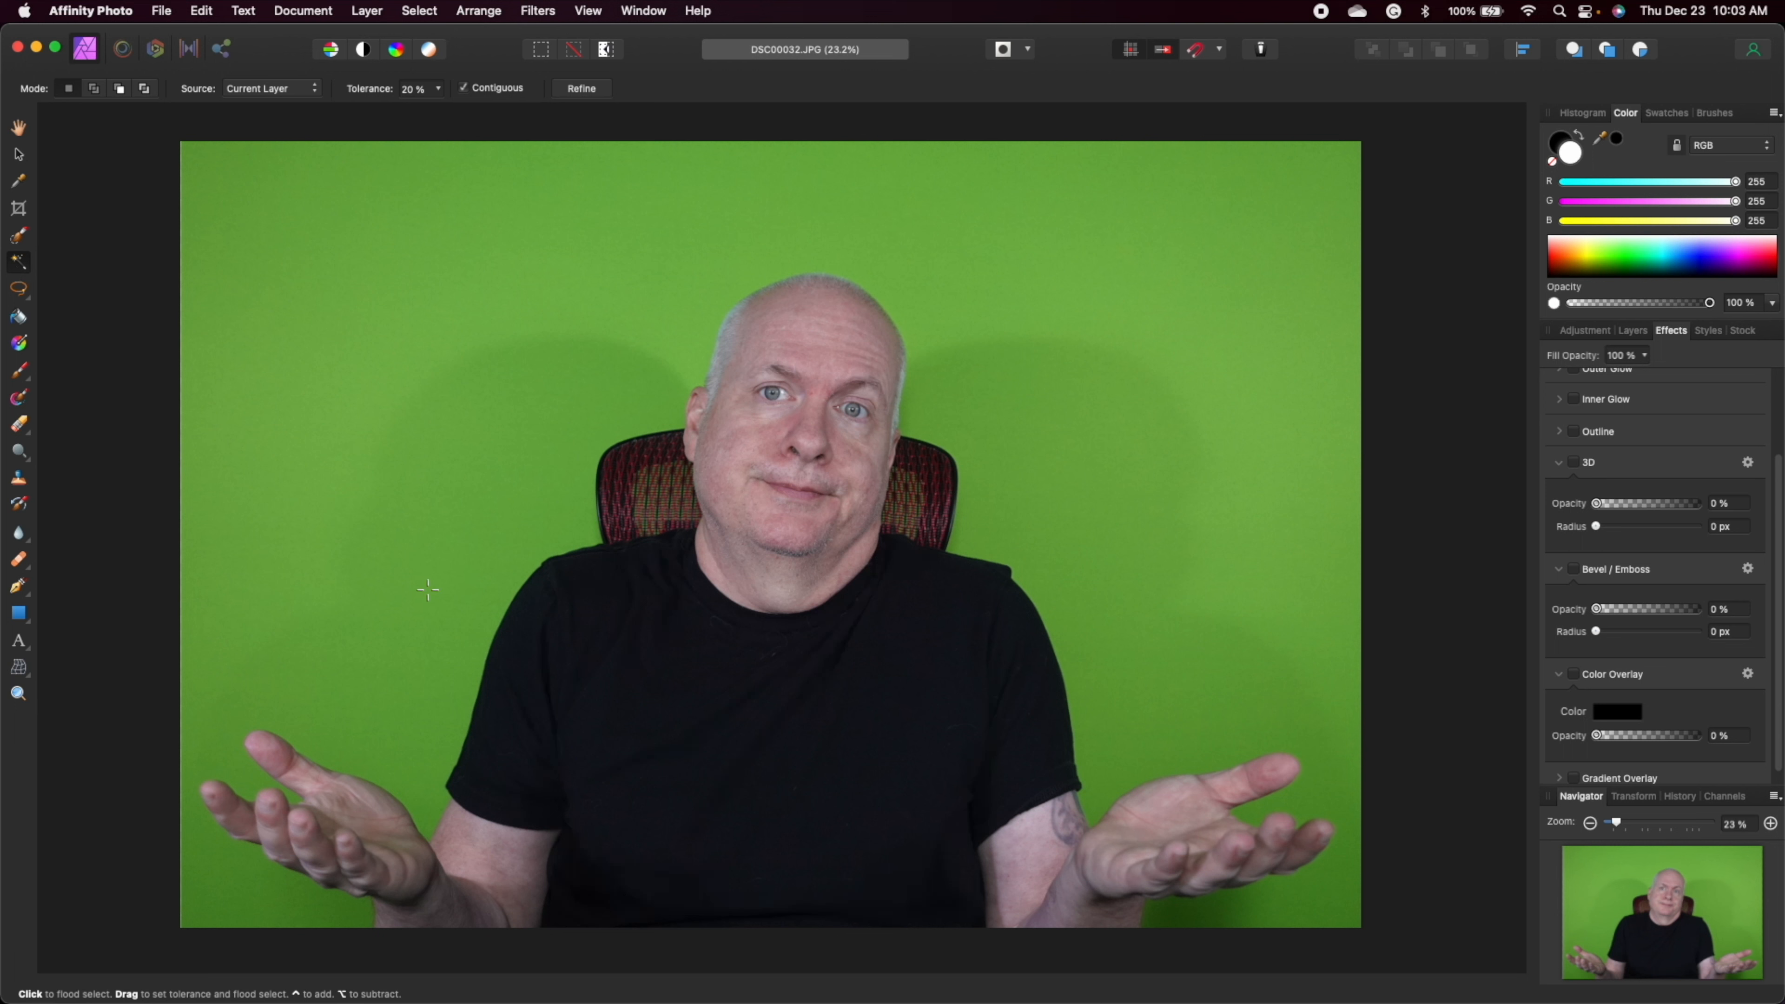
pyautogui.hscroll(1, 427, 590)
pyautogui.hscroll(1, 437, 591)
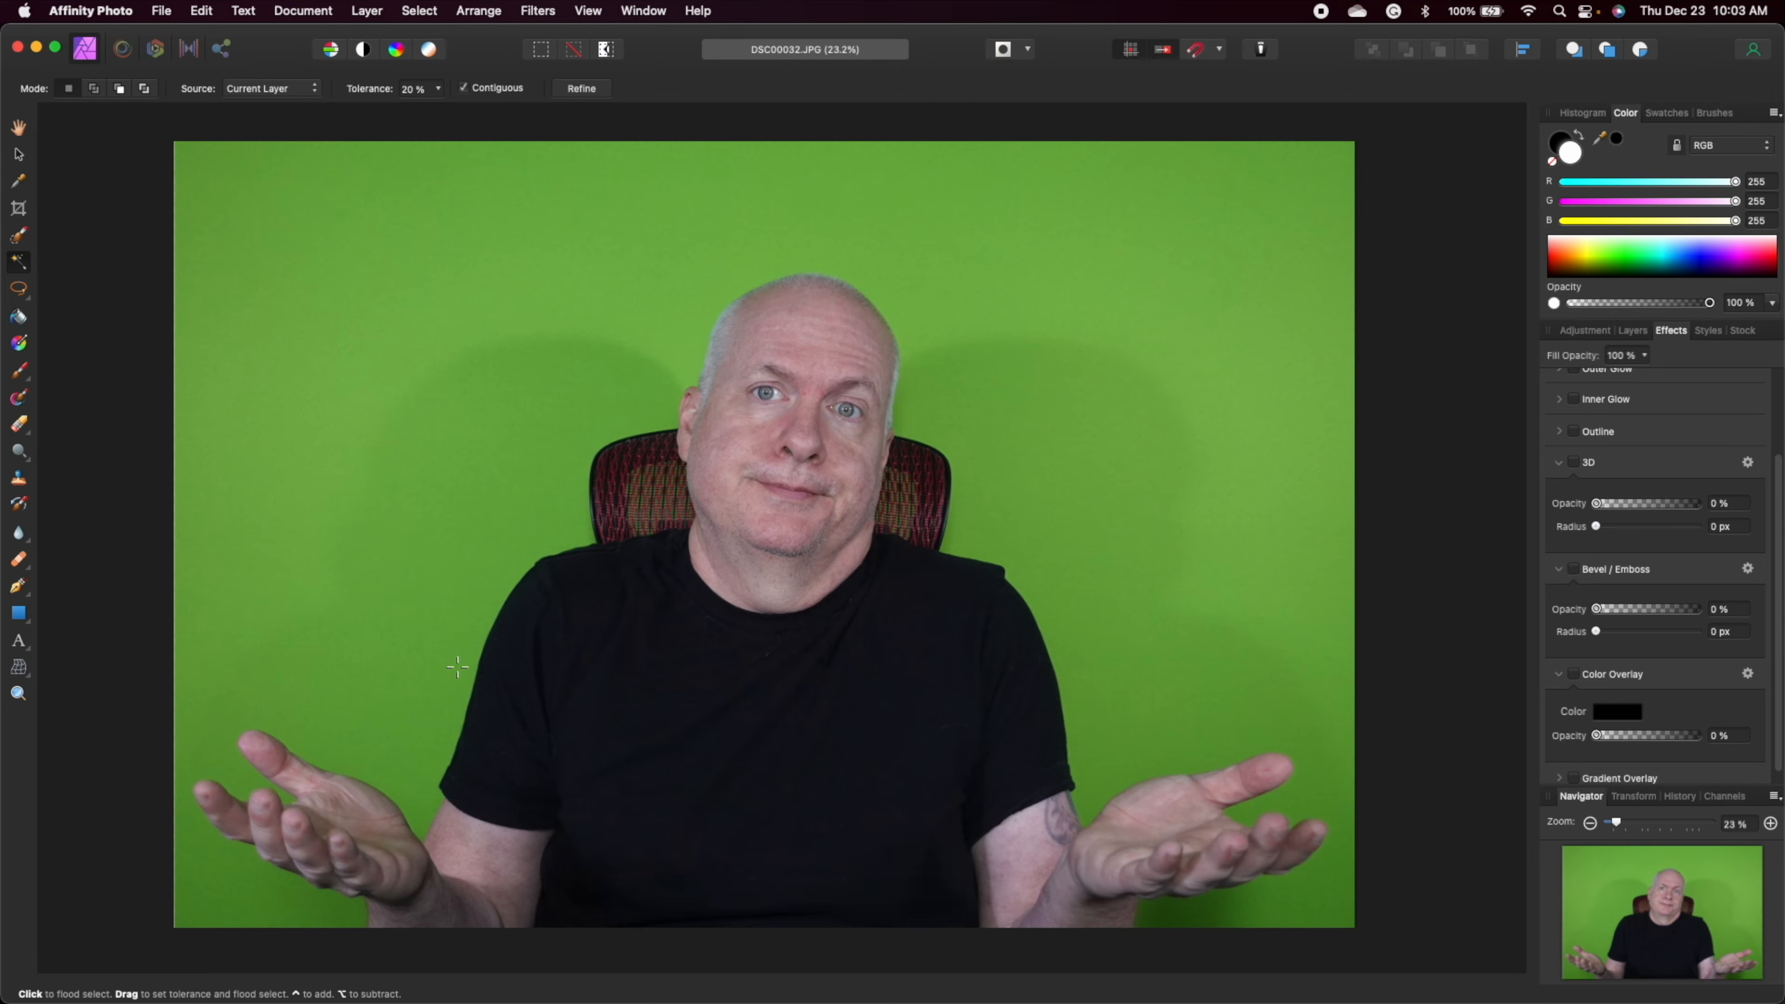
pyautogui.click(418, 638)
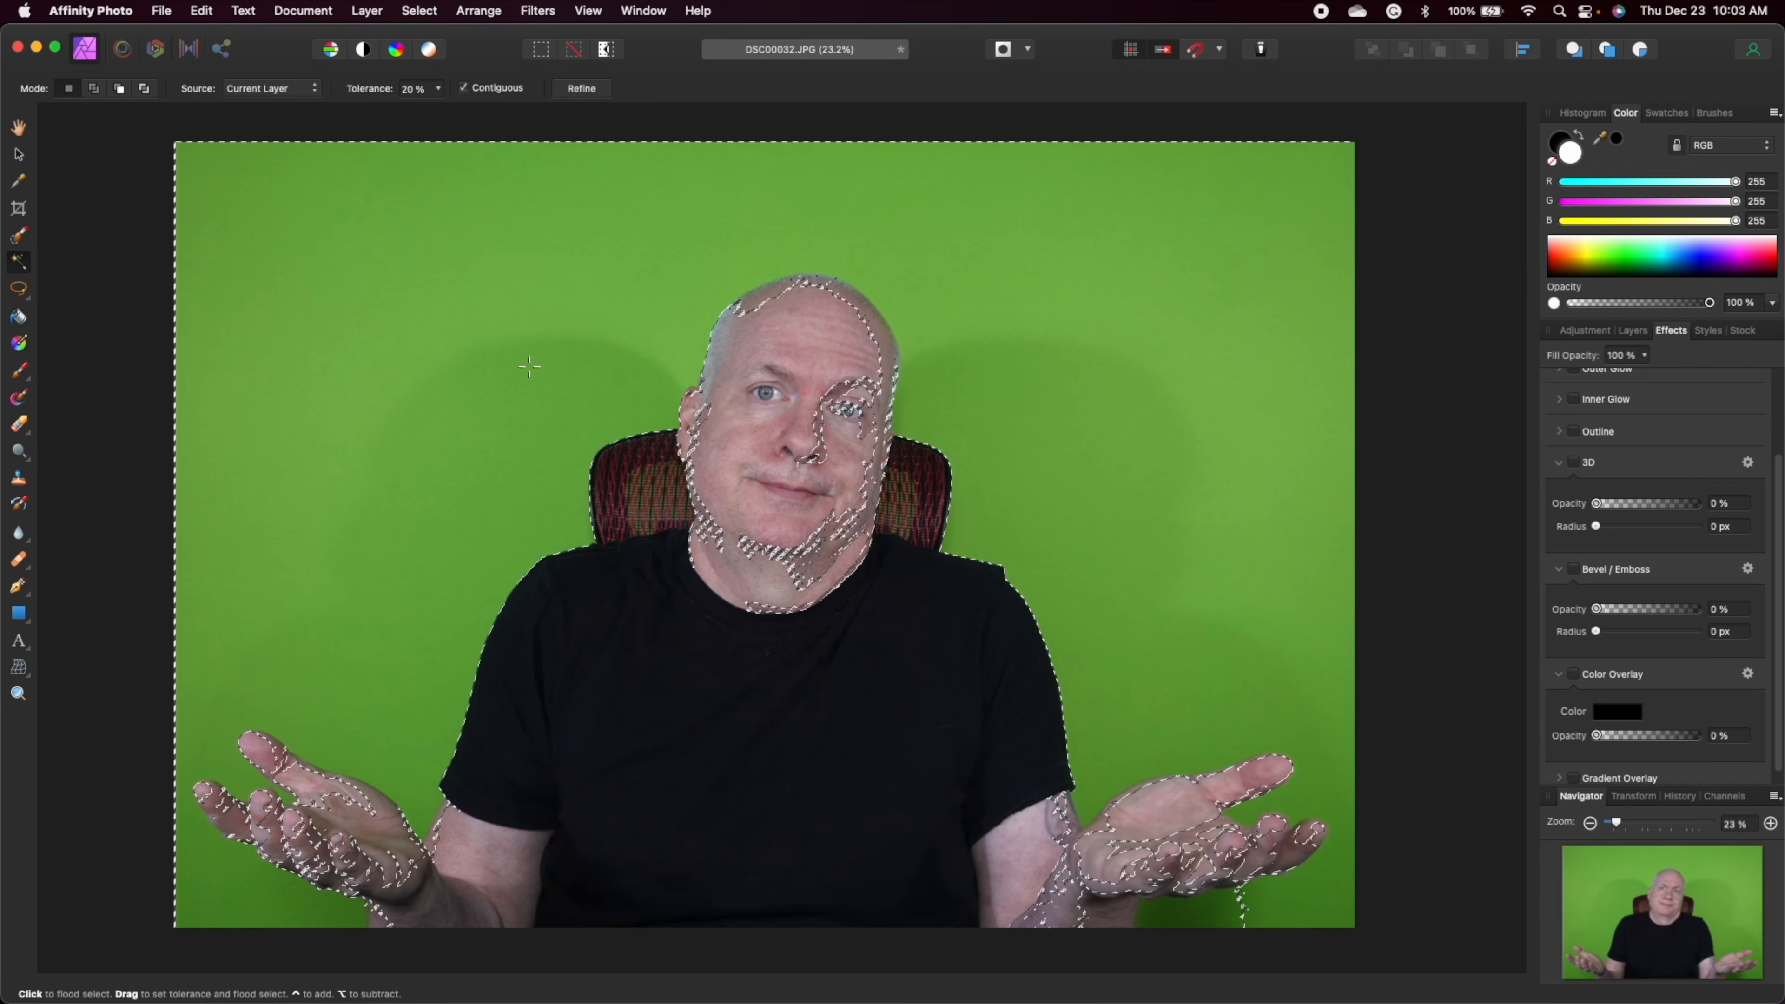
# - Try reselecting the green background with the flood-select tolerance at 14% and at 15%
pyautogui.click(438, 89)
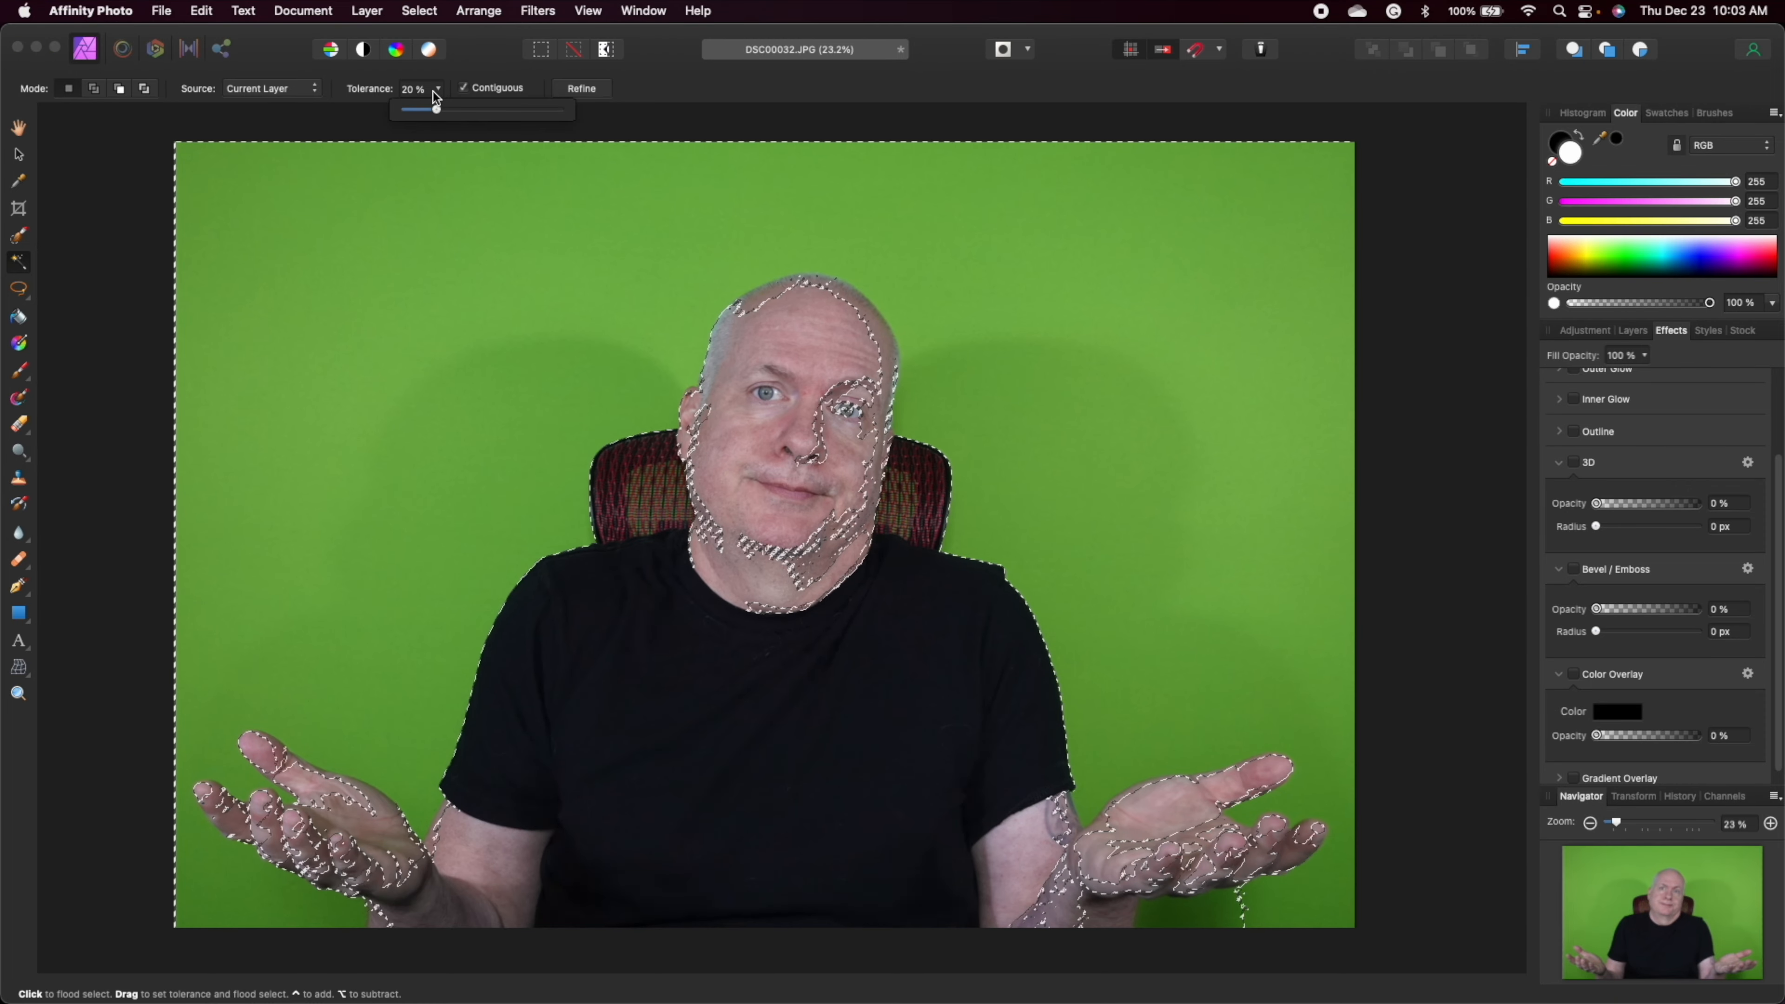
pyautogui.moveTo(434, 110); pyautogui.dragTo(425, 111)
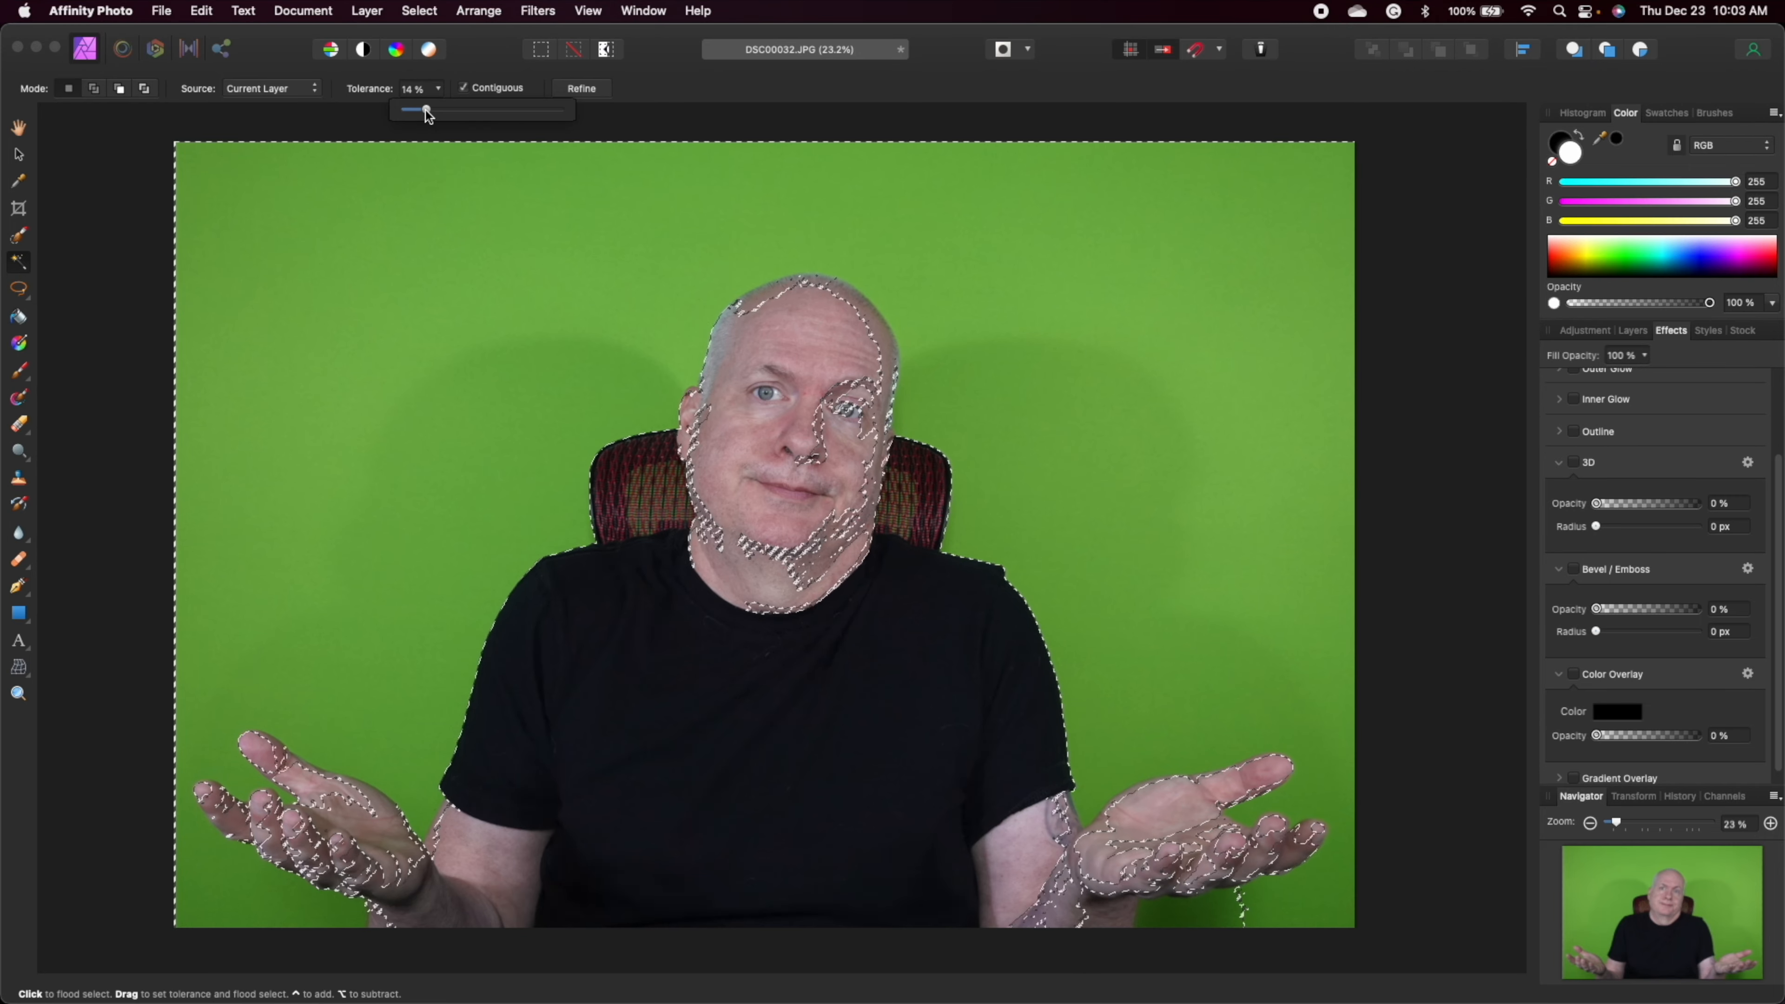
pyautogui.click(401, 526)
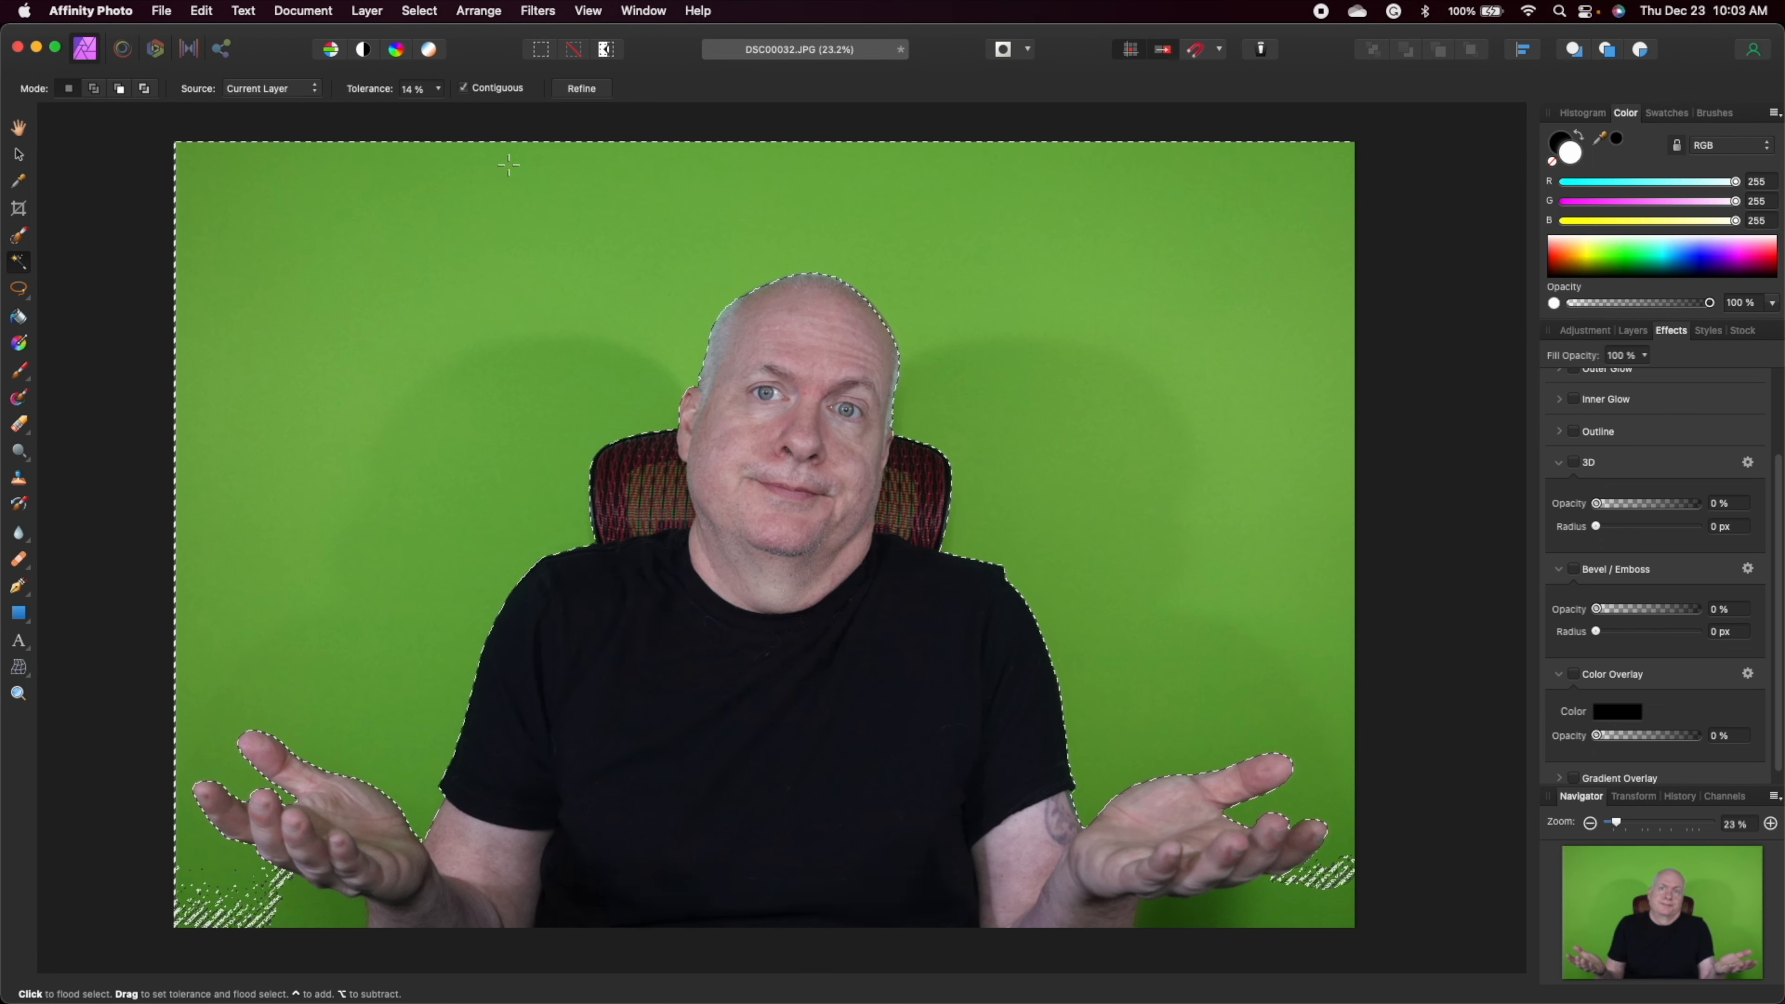
pyautogui.click(442, 89)
pyautogui.moveTo(435, 110); pyautogui.dragTo(438, 109)
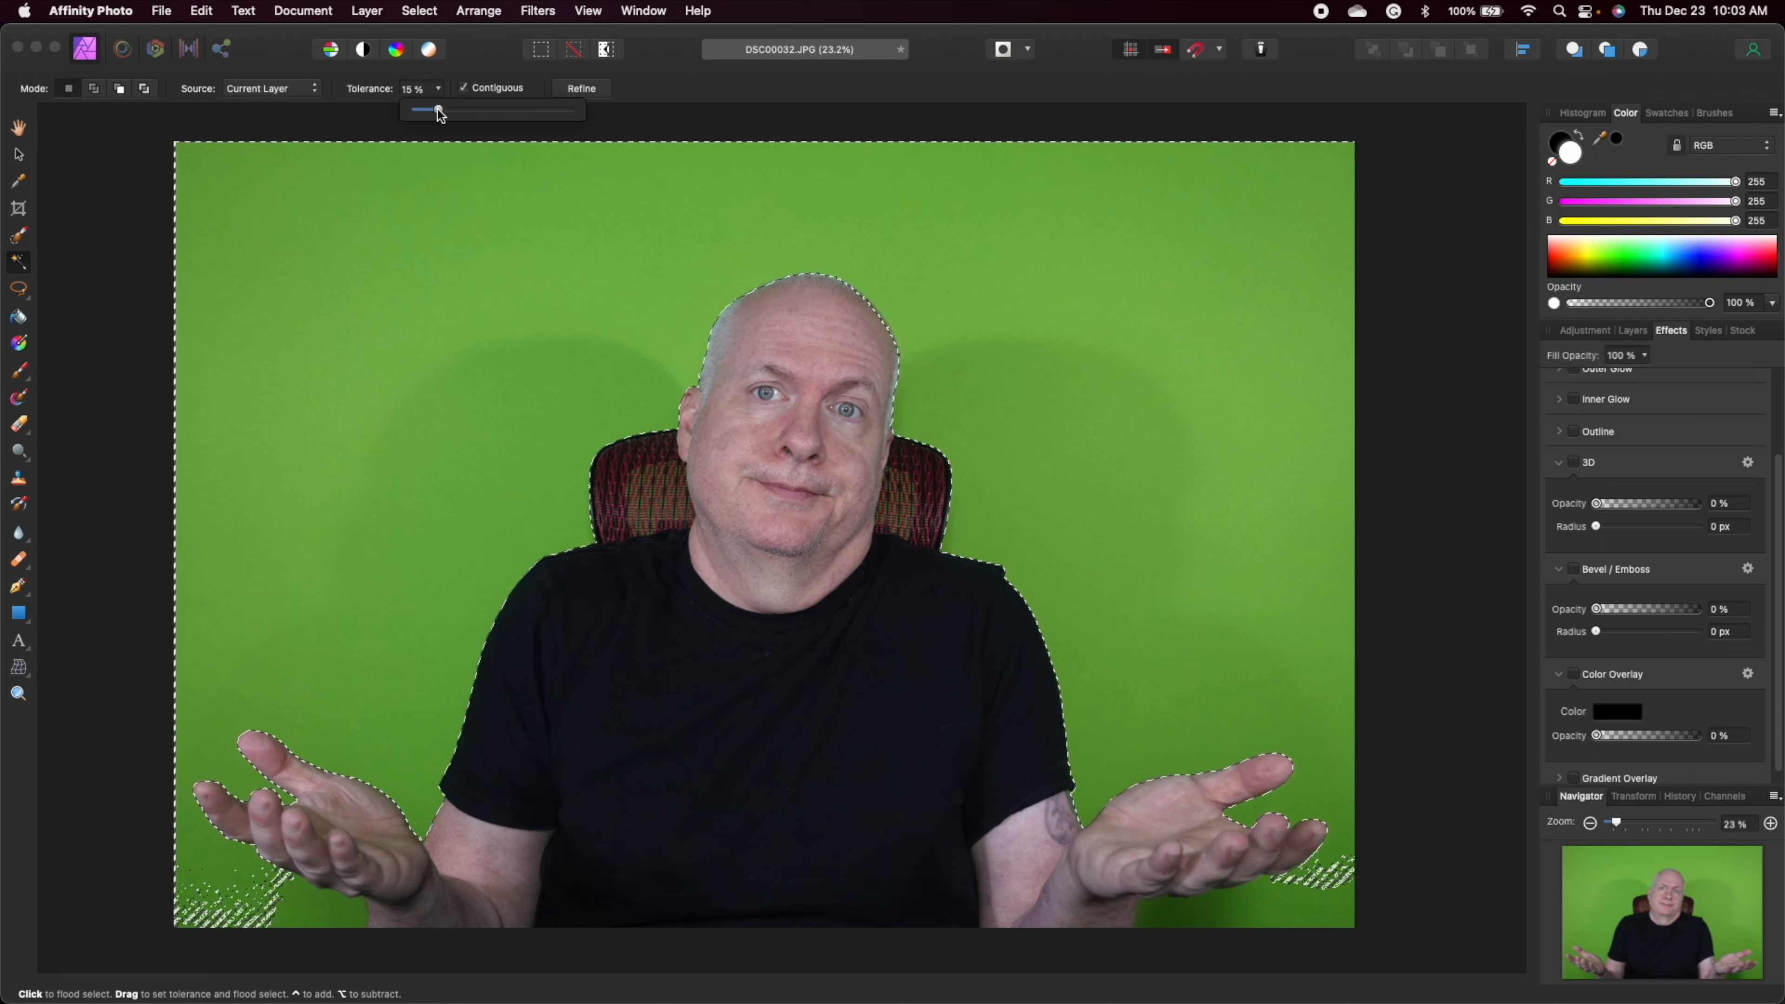
pyautogui.click(444, 595)
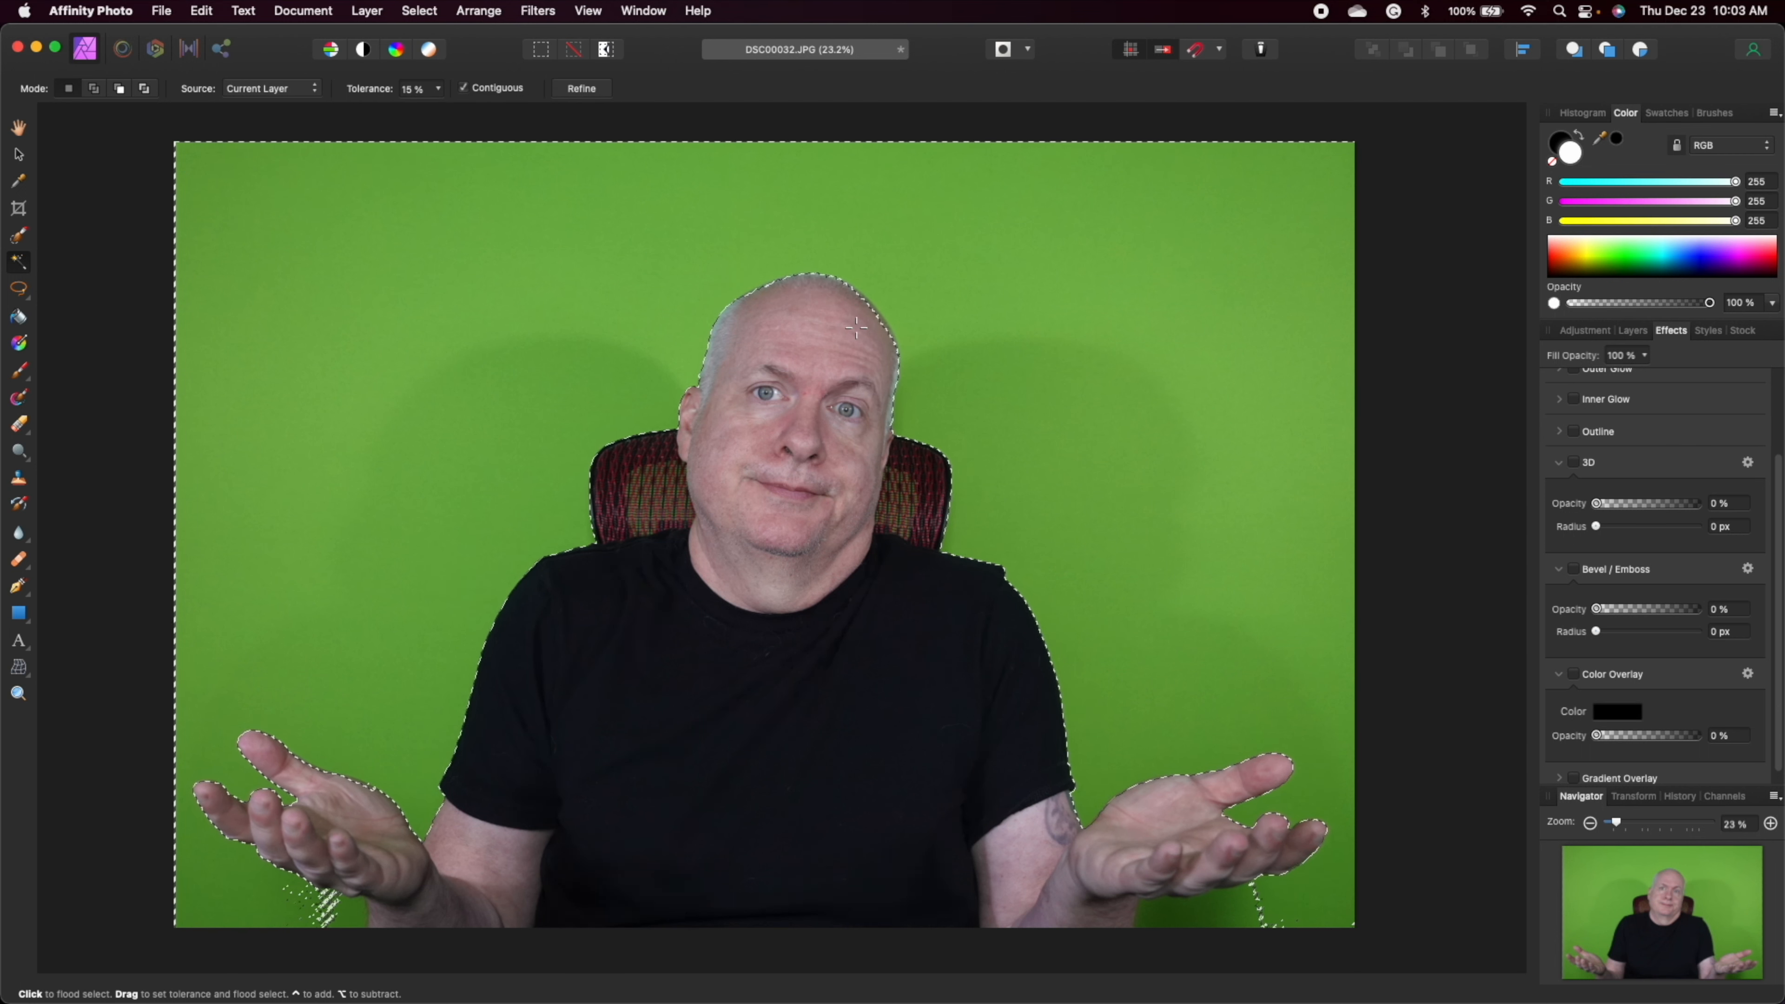
# - Try reselecting the green background with the flood-select tolerance back at 14% and at 12%
pyautogui.click(438, 93)
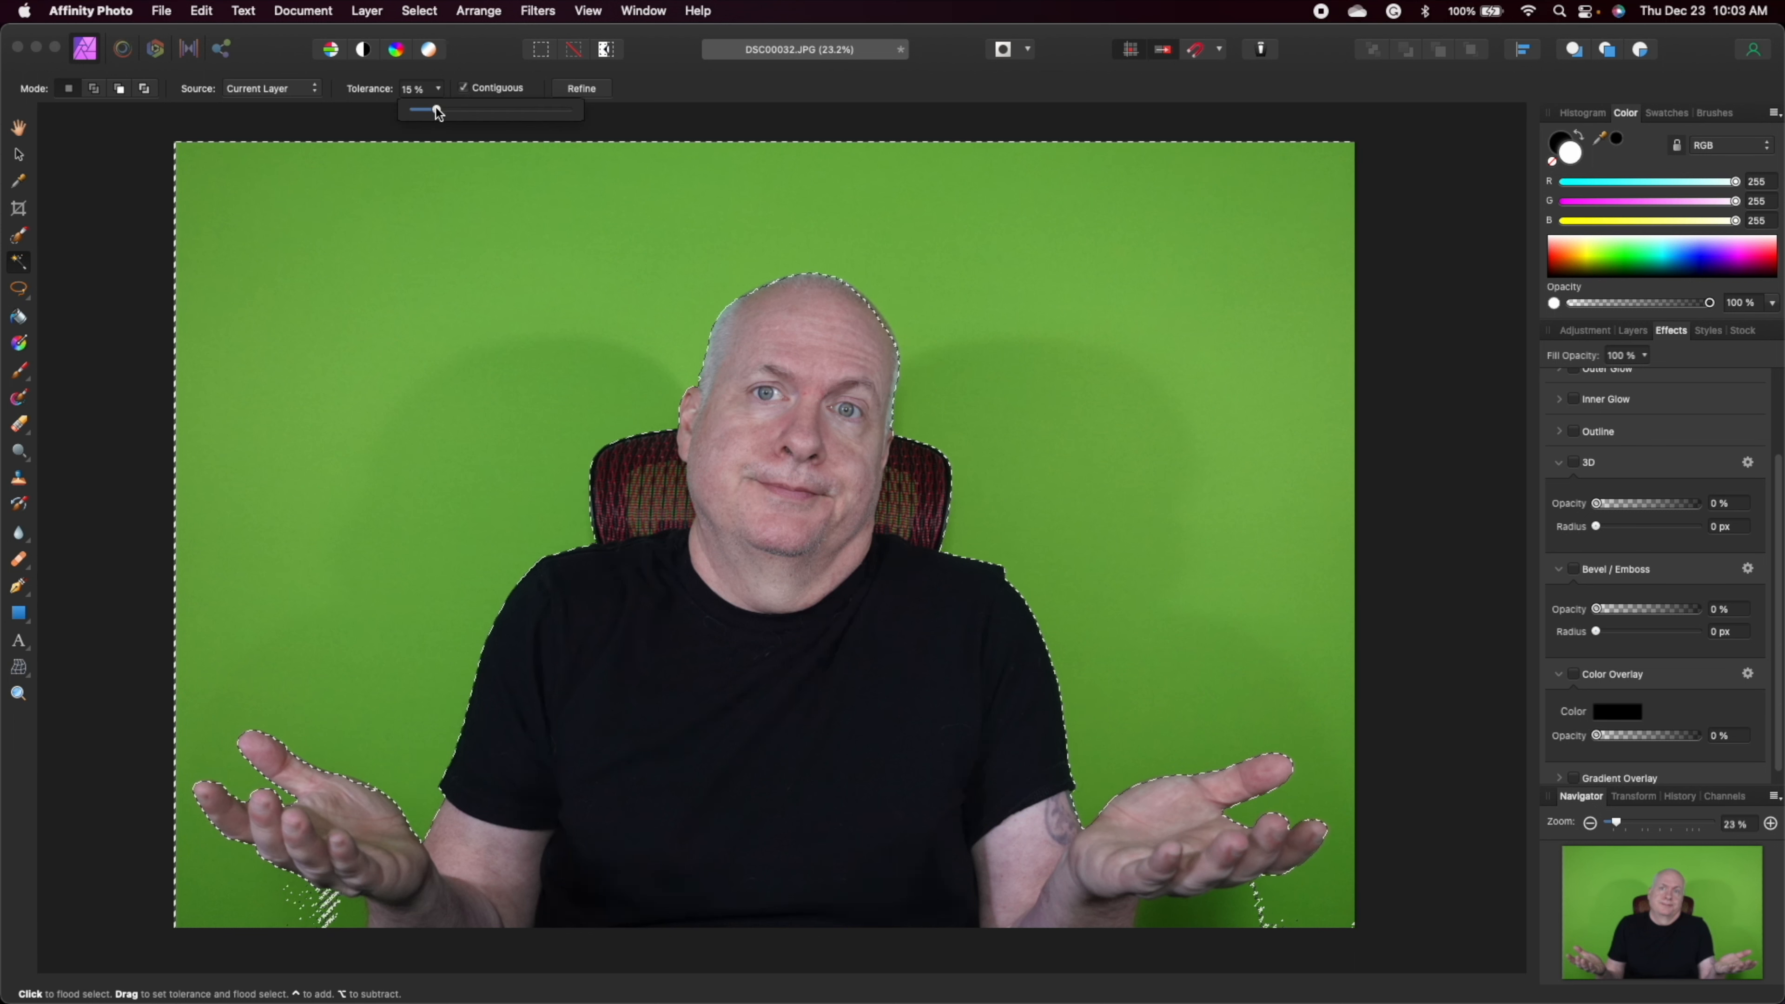
pyautogui.click(435, 111)
pyautogui.click(406, 452)
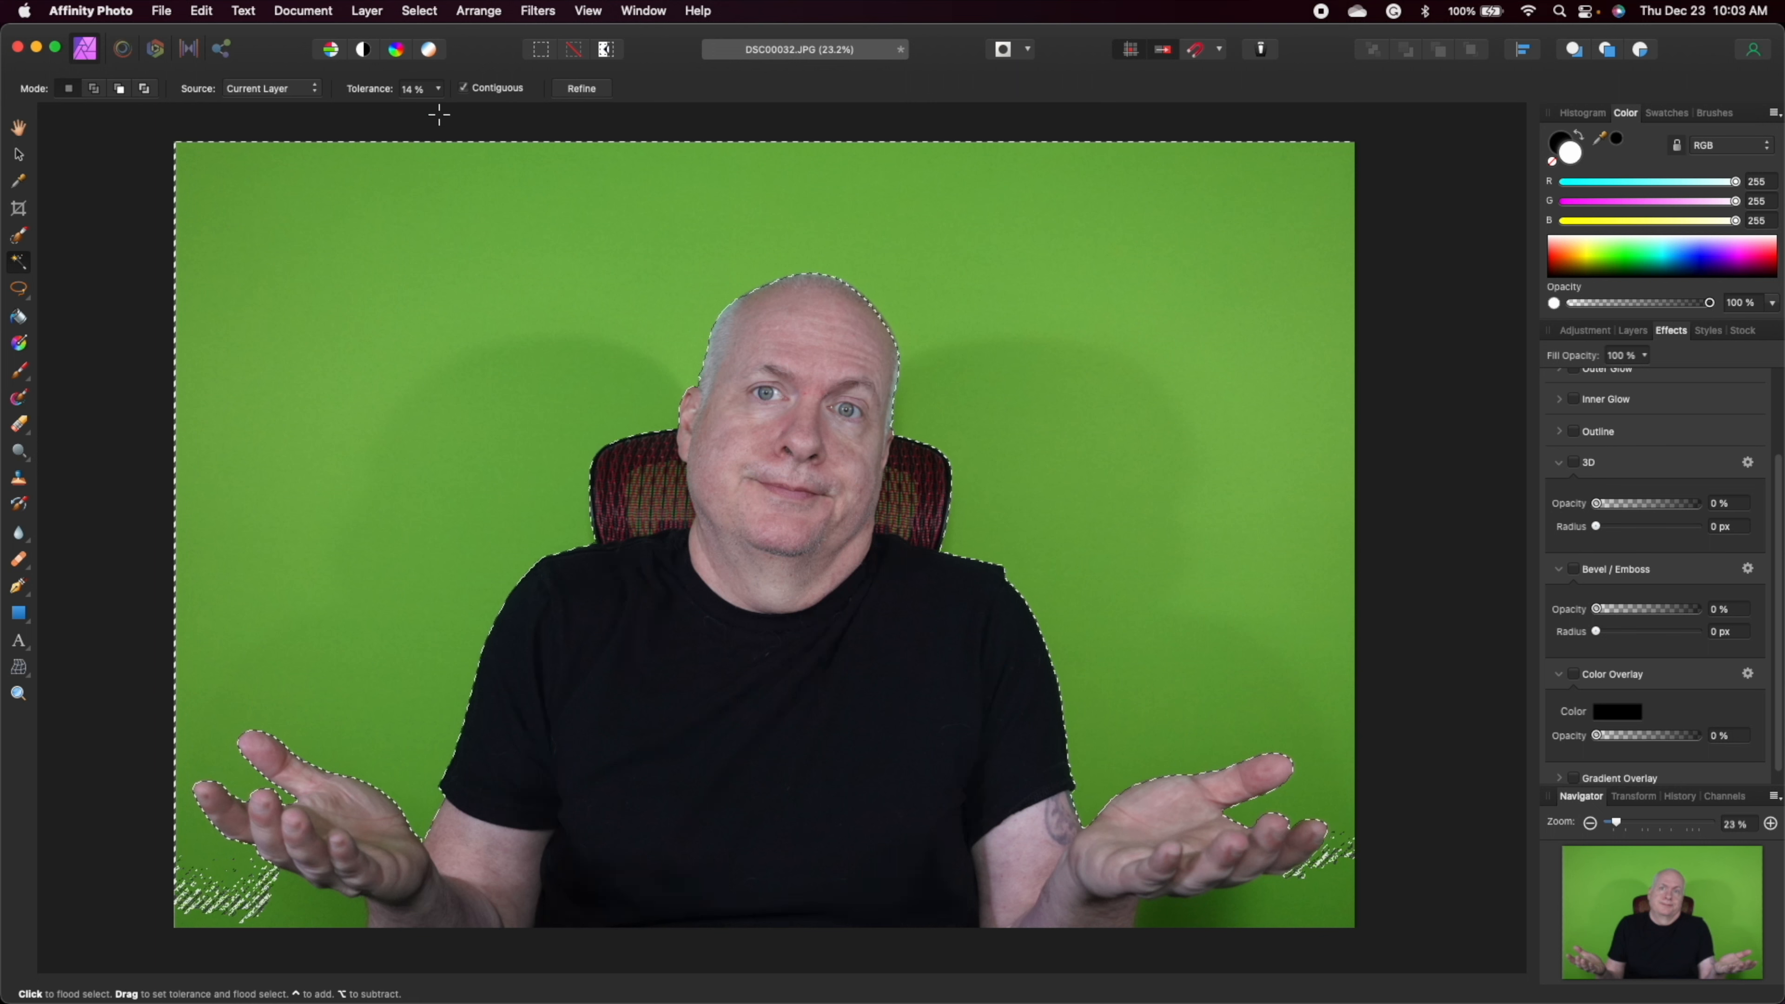
pyautogui.click(440, 96)
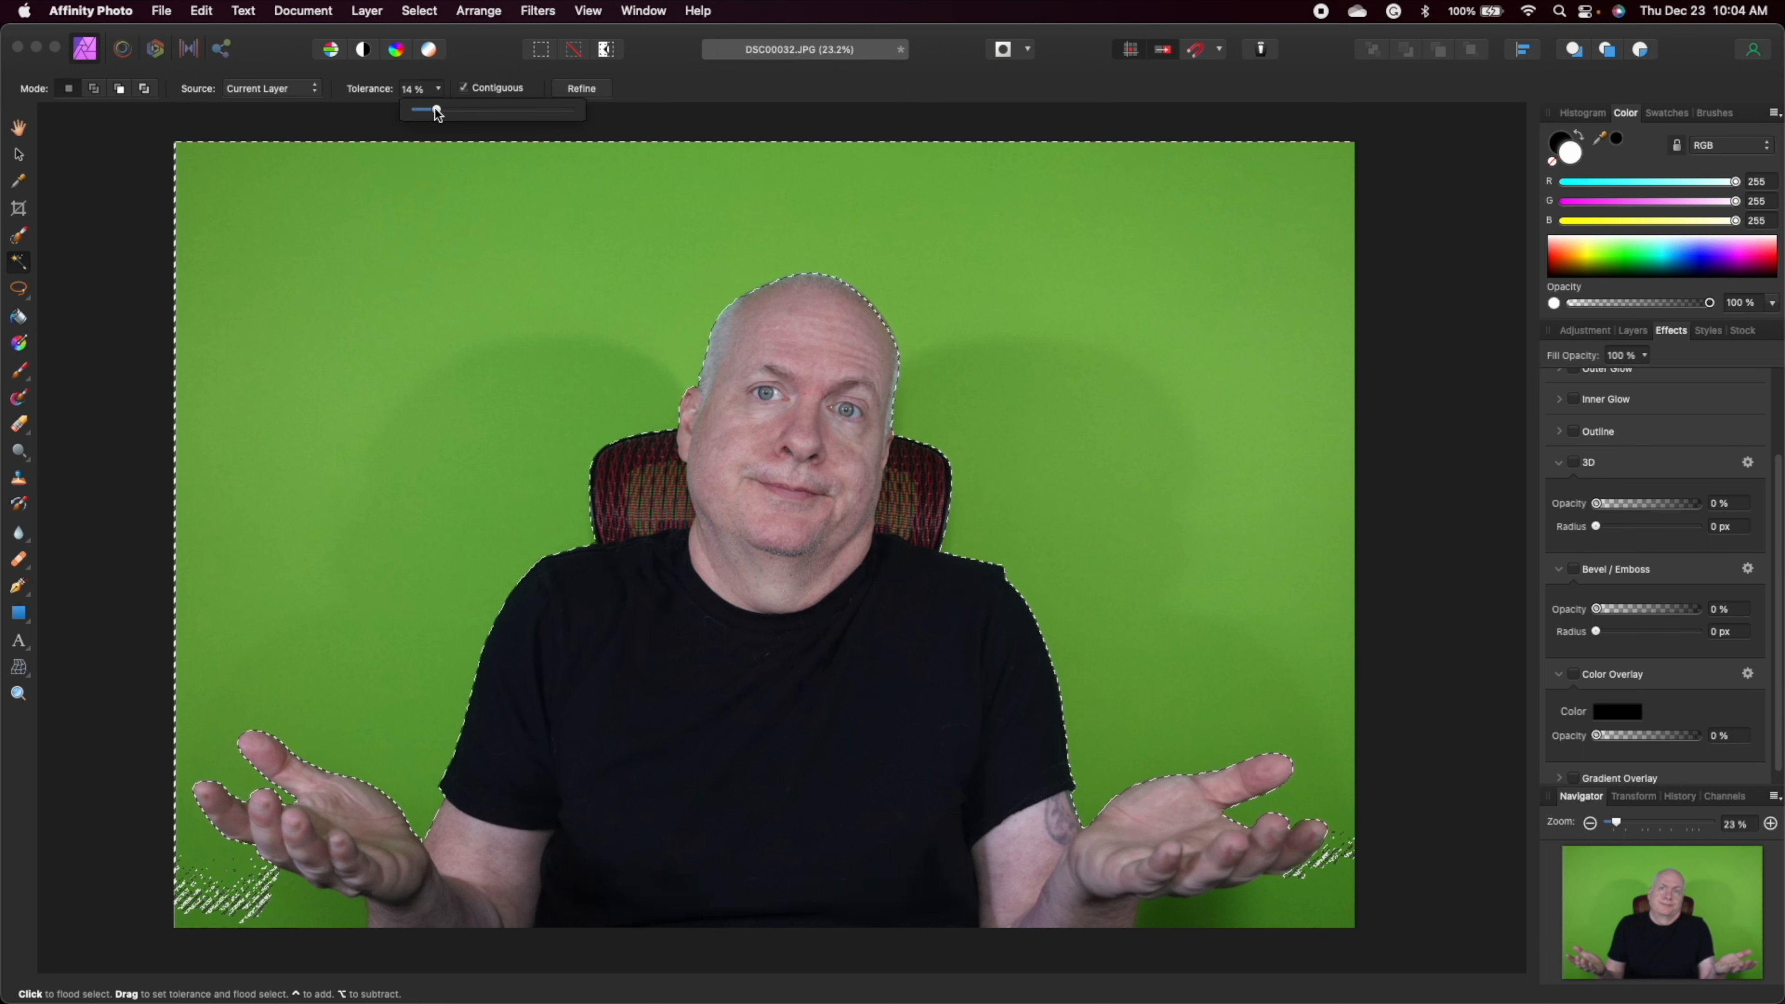
pyautogui.moveTo(435, 113); pyautogui.dragTo(430, 110)
pyautogui.click(394, 479)
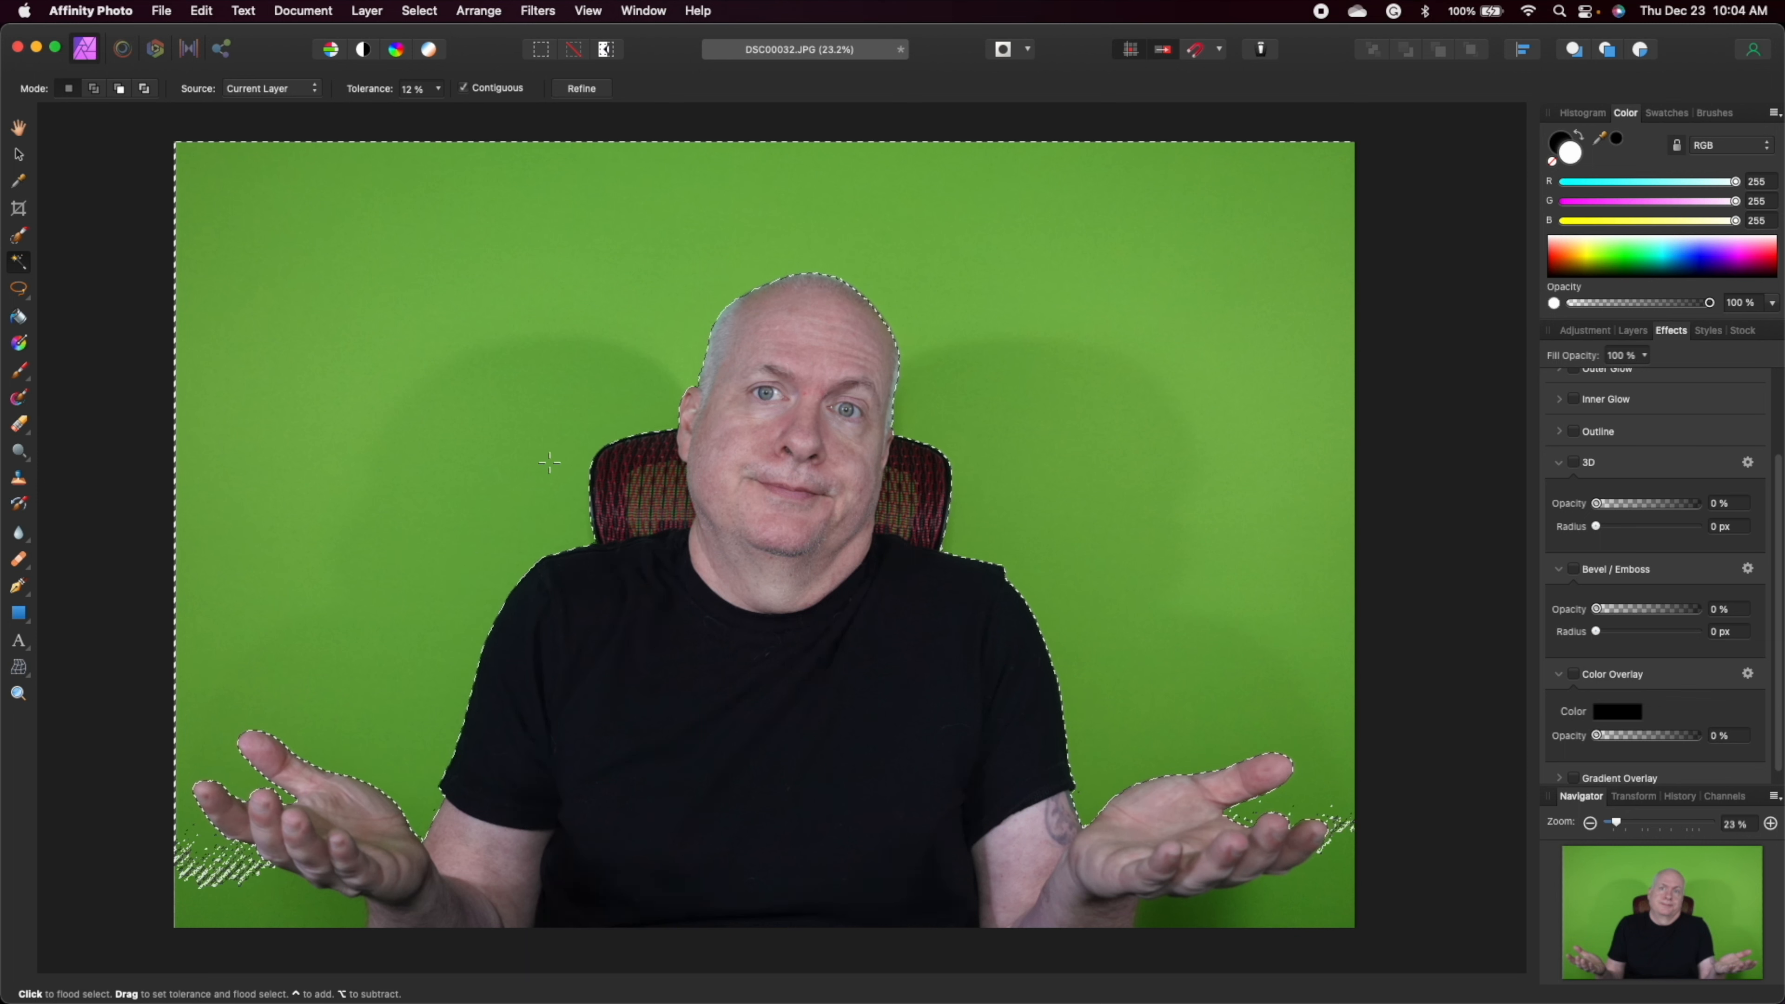
# - Set the flood-select tolerance to 13% and reselect the green background
pyautogui.click(439, 89)
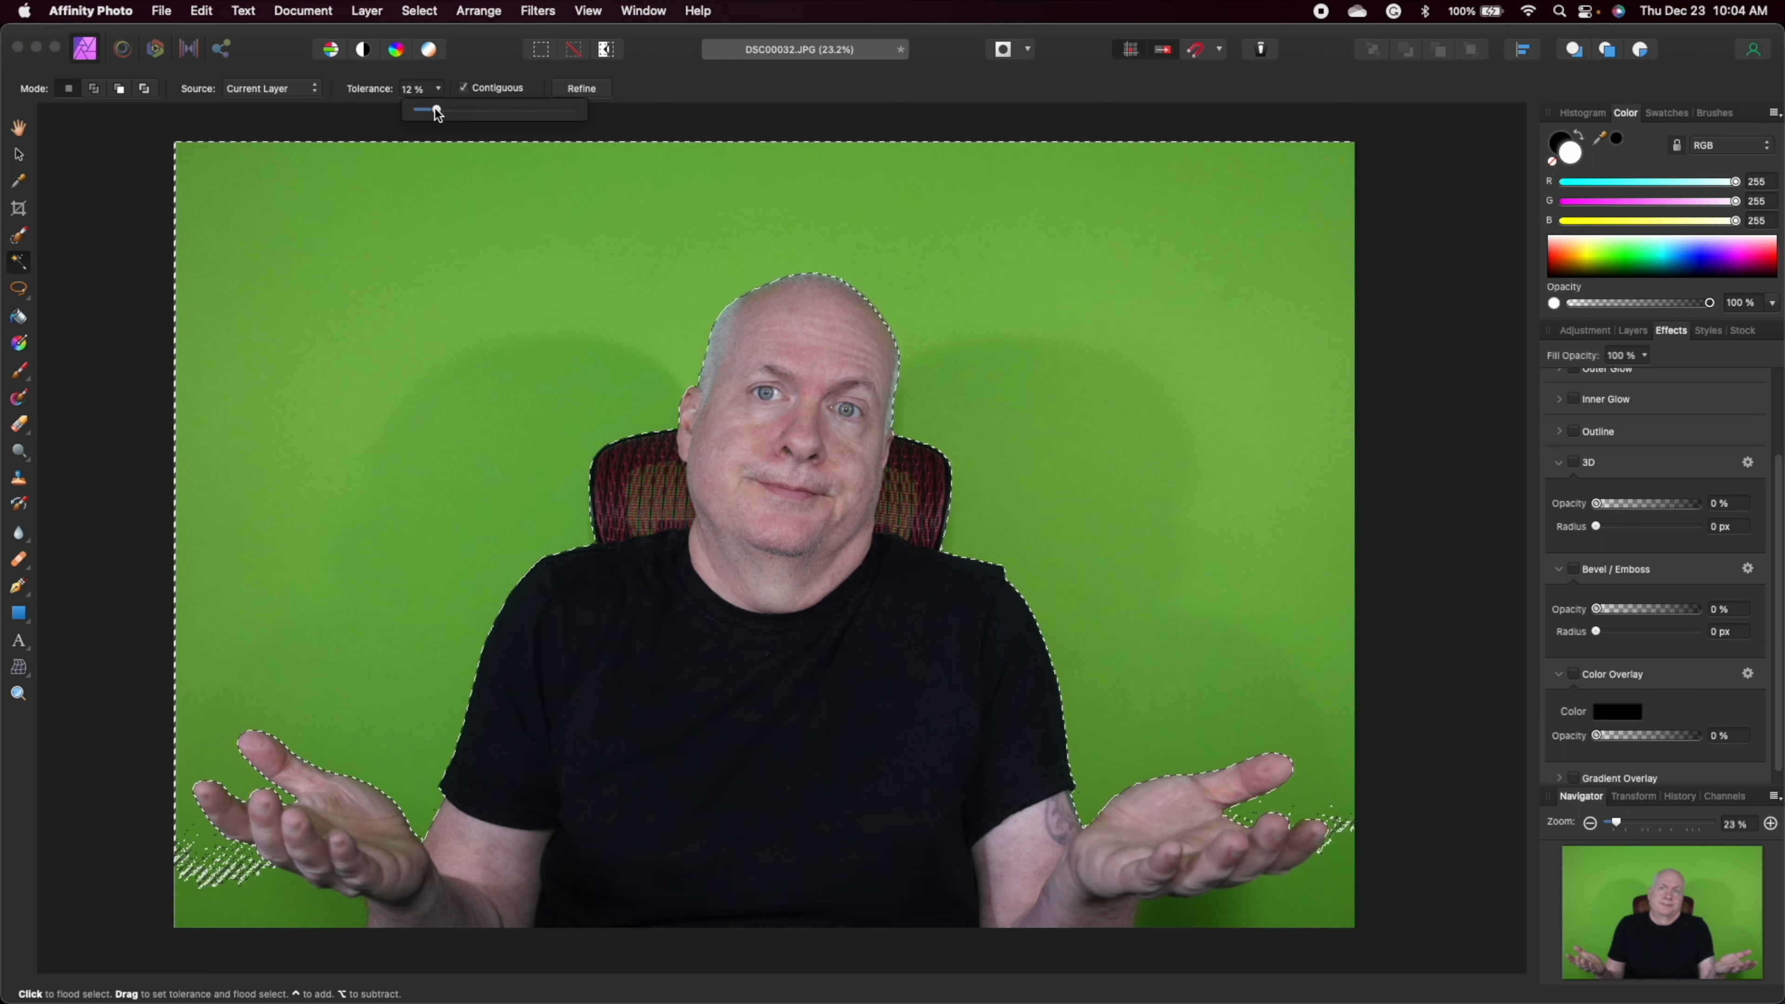
pyautogui.moveTo(436, 111); pyautogui.dragTo(437, 112)
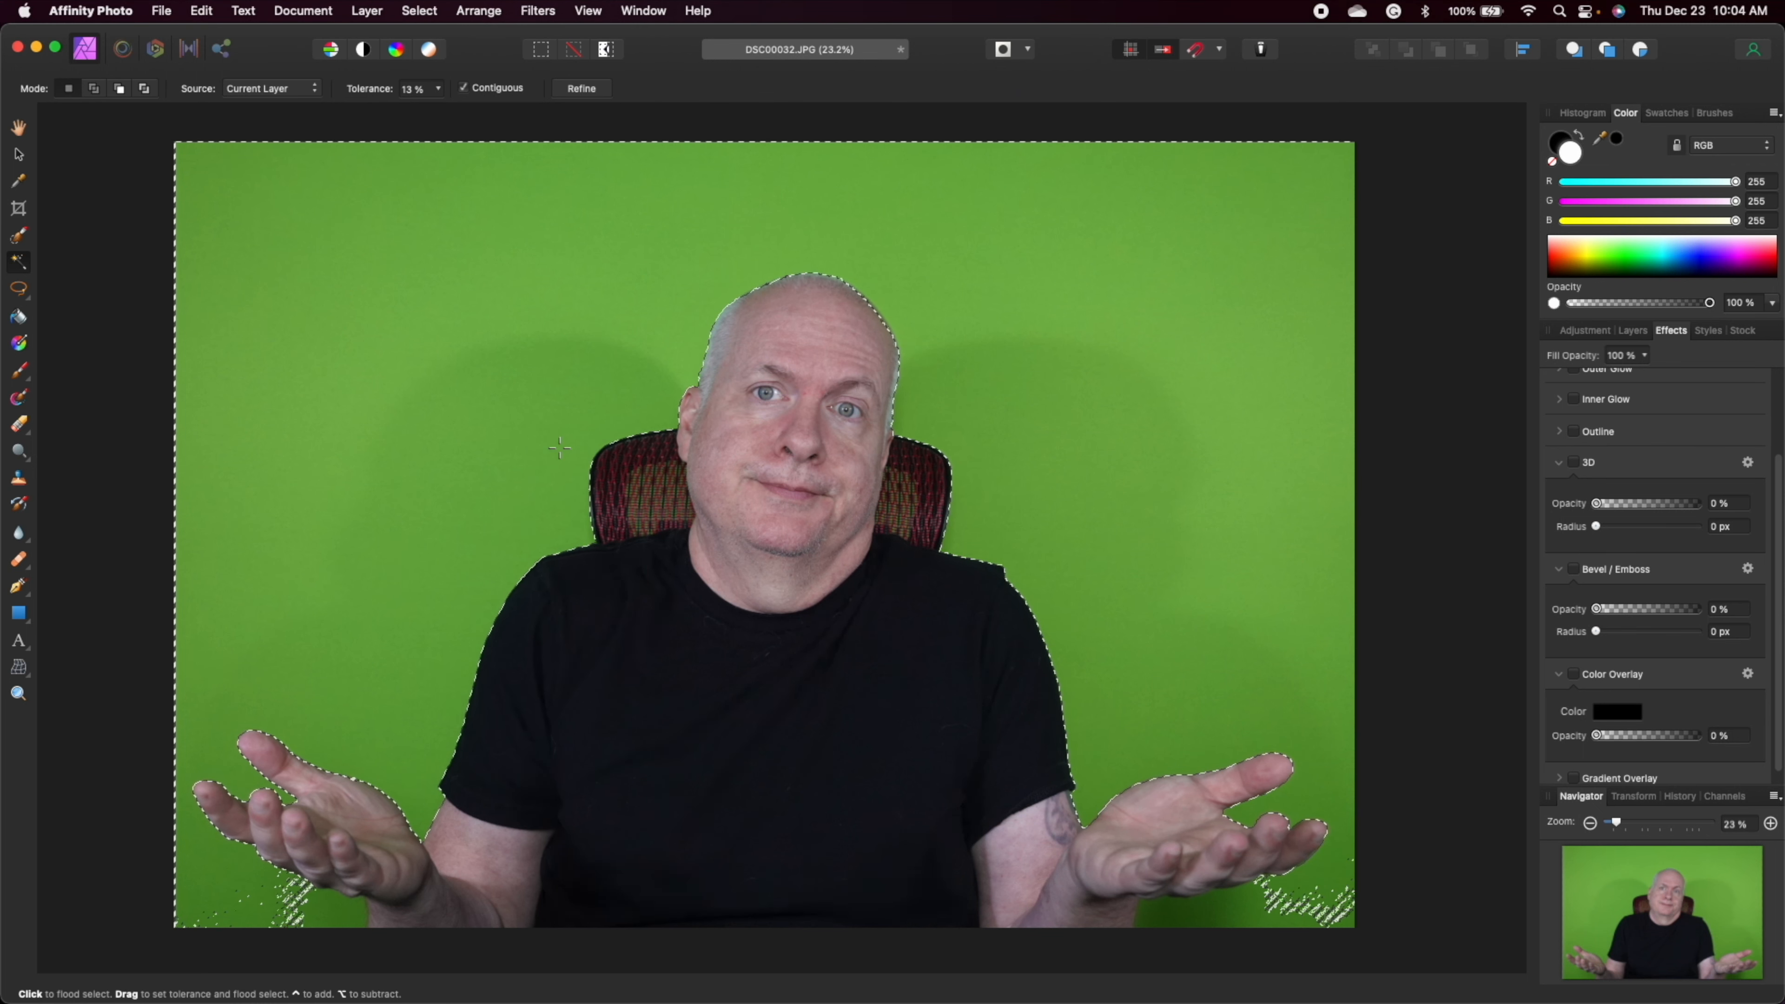
pyautogui.hscroll(1, 463, 547)
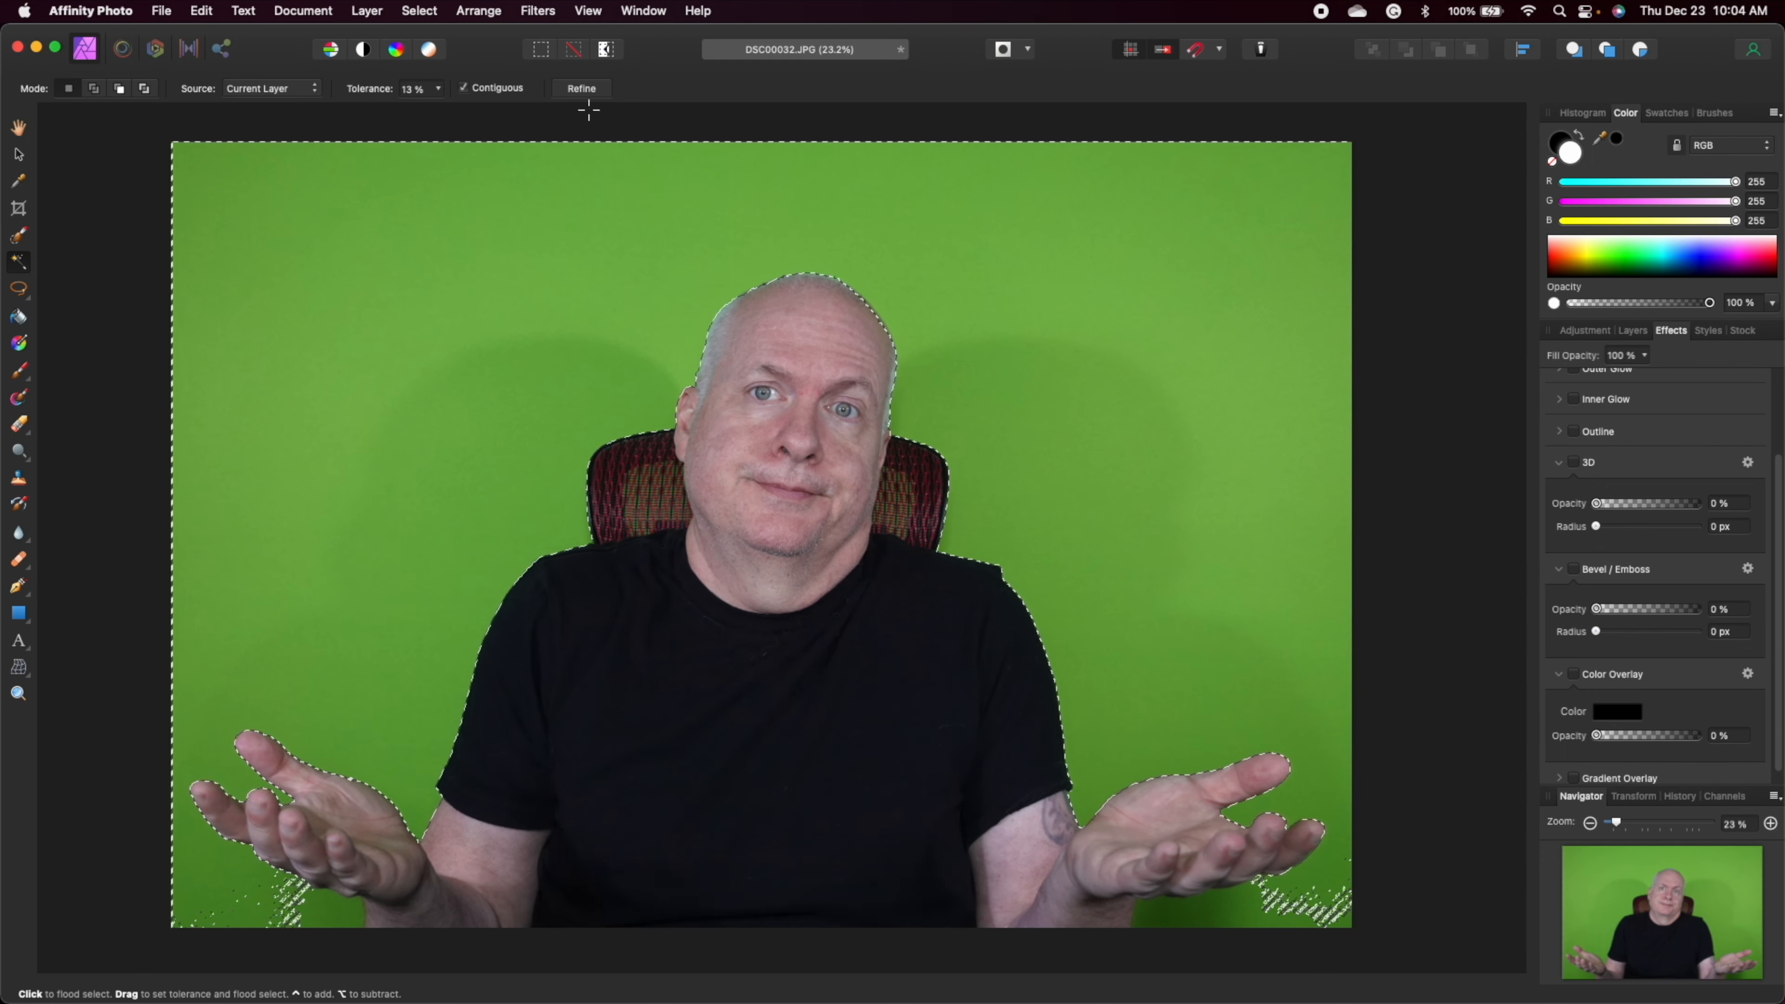
# - Refine the selection by painting the green areas beneath both hands with a 150 px Matte adjustment brush, outputting to Selection
pyautogui.click(594, 90)
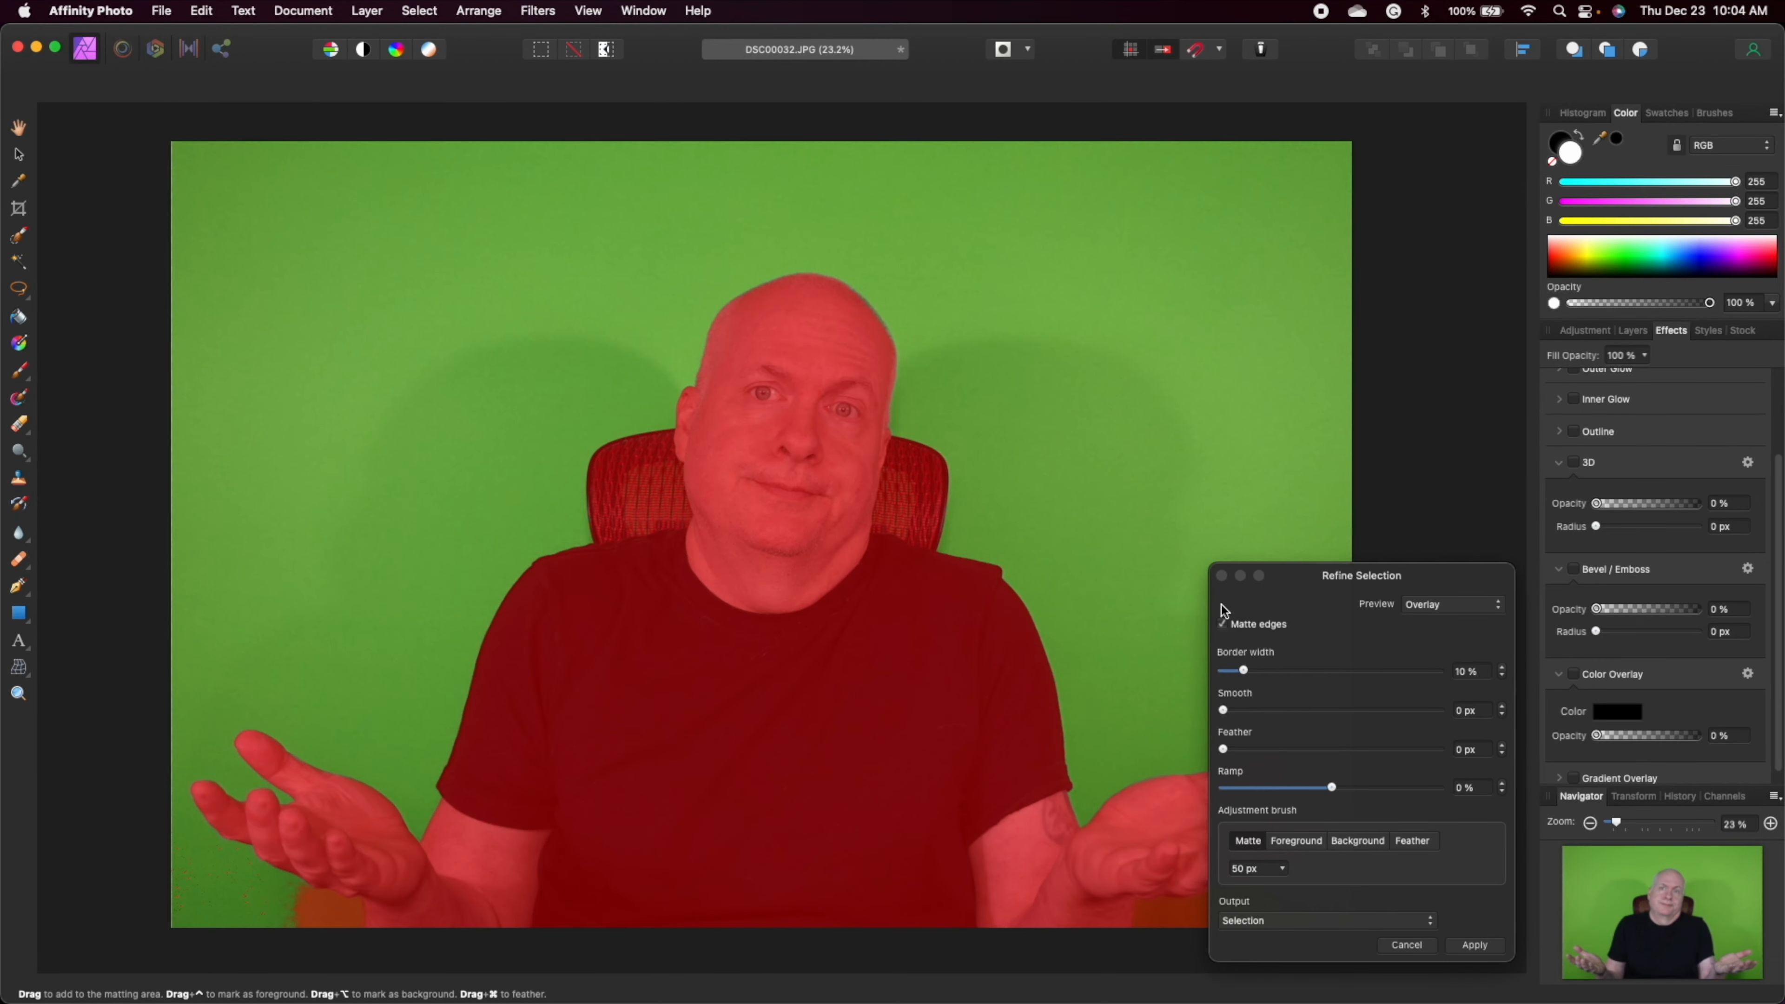
pyautogui.moveTo(1321, 580); pyautogui.dragTo(282, 254)
pyautogui.click(241, 542)
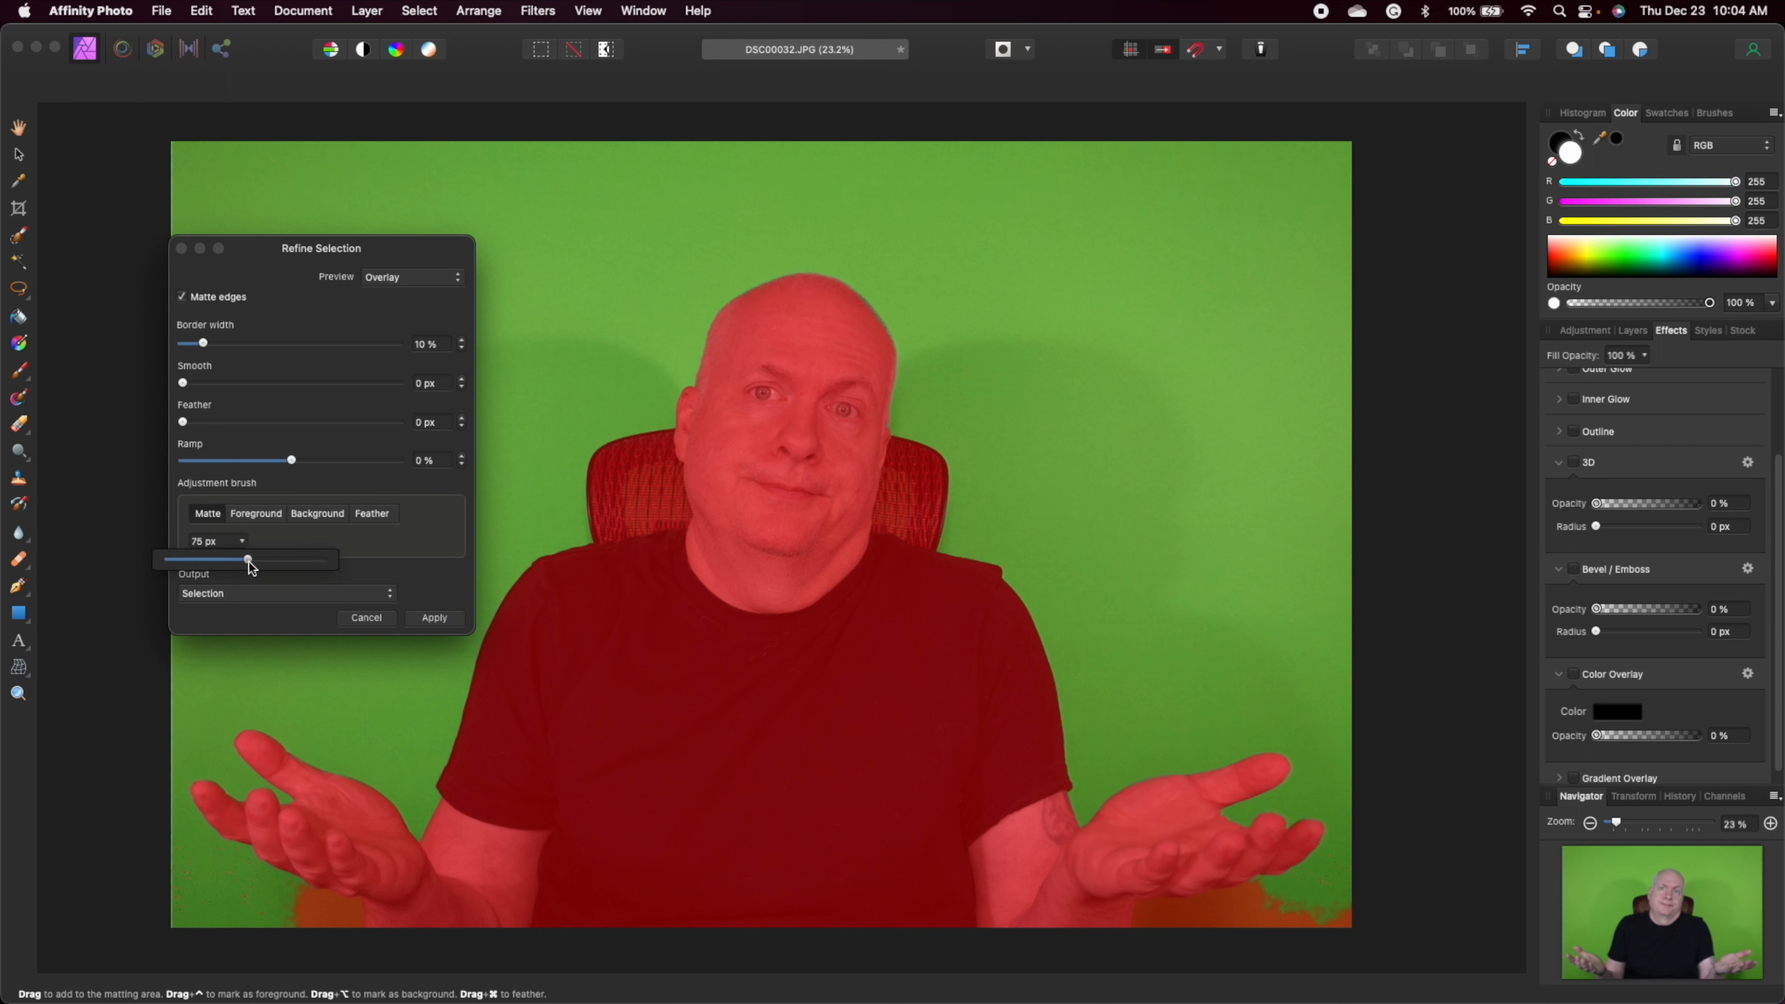
pyautogui.moveTo(250, 562); pyautogui.dragTo(264, 562)
pyautogui.click(359, 919)
pyautogui.moveTo(311, 893)
pyautogui.mouseDown()
pyautogui.moveTo(290, 888)
pyautogui.moveTo(295, 922)
pyautogui.moveTo(339, 925)
pyautogui.moveTo(236, 855)
pyautogui.moveTo(179, 845)
pyautogui.moveTo(283, 901)
pyautogui.moveTo(192, 887)
pyautogui.moveTo(211, 906)
pyautogui.moveTo(289, 927)
pyautogui.moveTo(175, 918)
pyautogui.moveTo(176, 841)
pyautogui.moveTo(213, 838)
pyautogui.moveTo(192, 820)
pyautogui.moveTo(363, 913)
pyautogui.mouseUp()
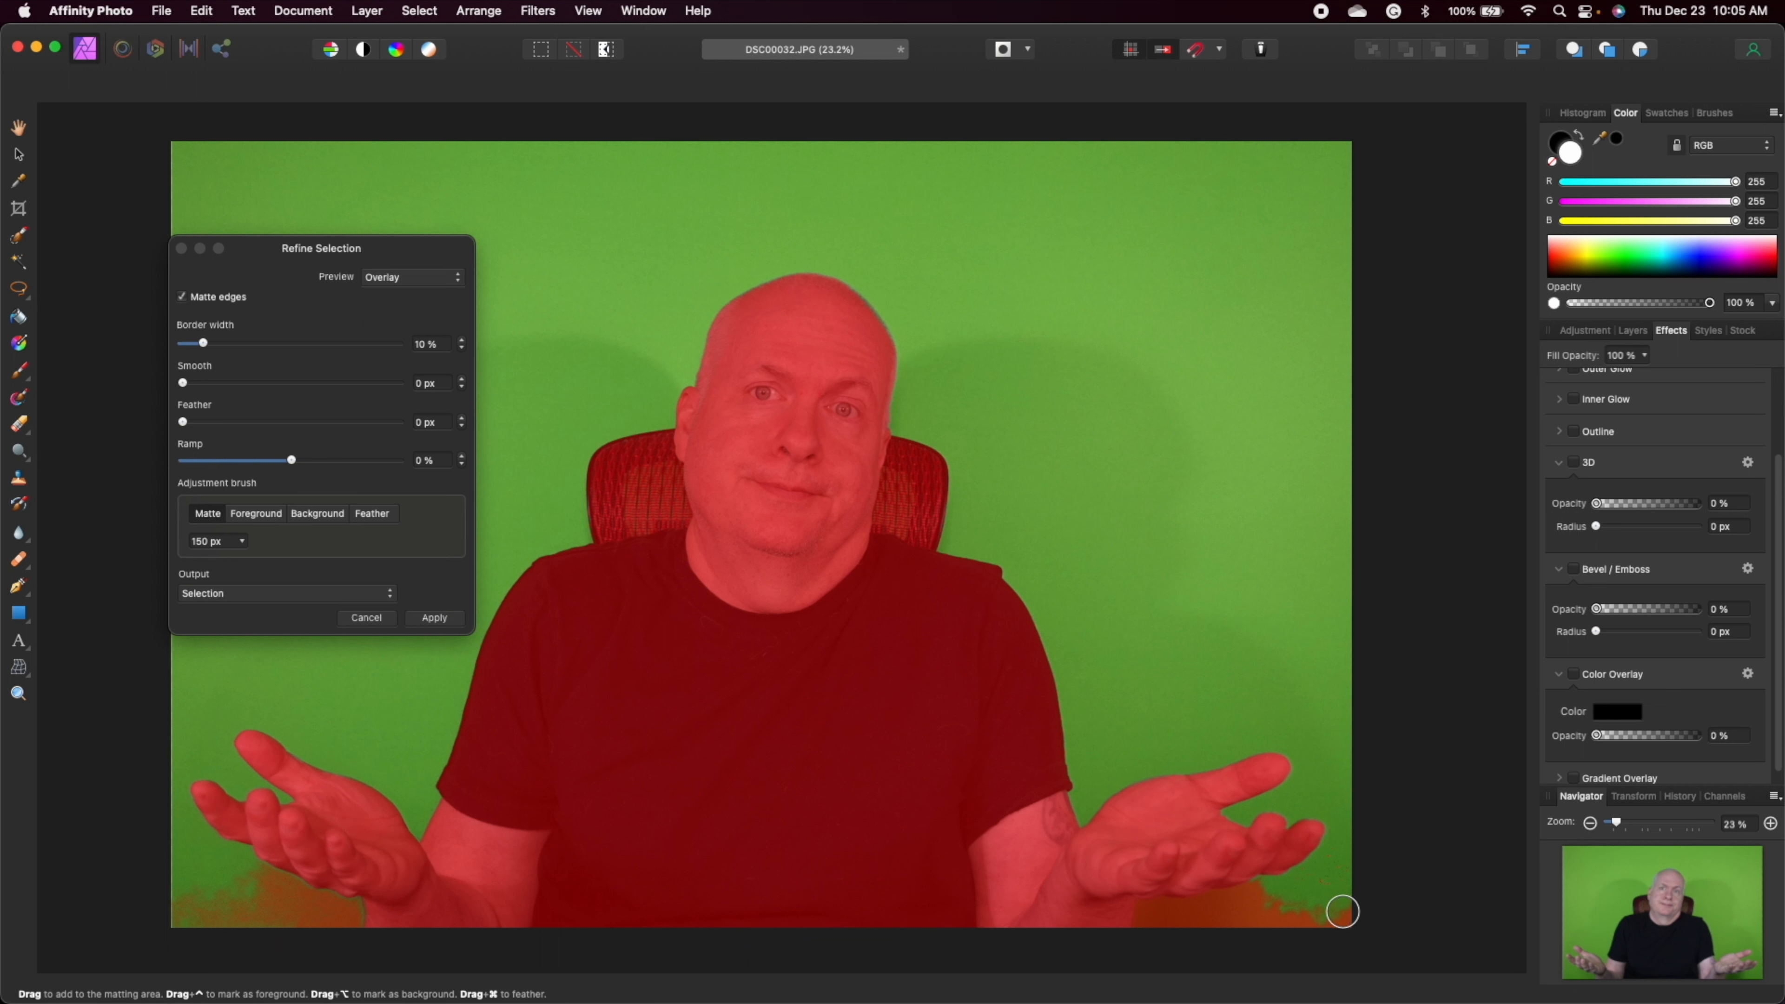
pyautogui.moveTo(1343, 913)
pyautogui.mouseDown()
pyautogui.moveTo(1210, 888)
pyautogui.moveTo(1161, 896)
pyautogui.moveTo(1142, 926)
pyautogui.moveTo(1338, 921)
pyautogui.moveTo(1127, 906)
pyautogui.moveTo(1273, 904)
pyautogui.moveTo(1234, 906)
pyautogui.mouseUp()
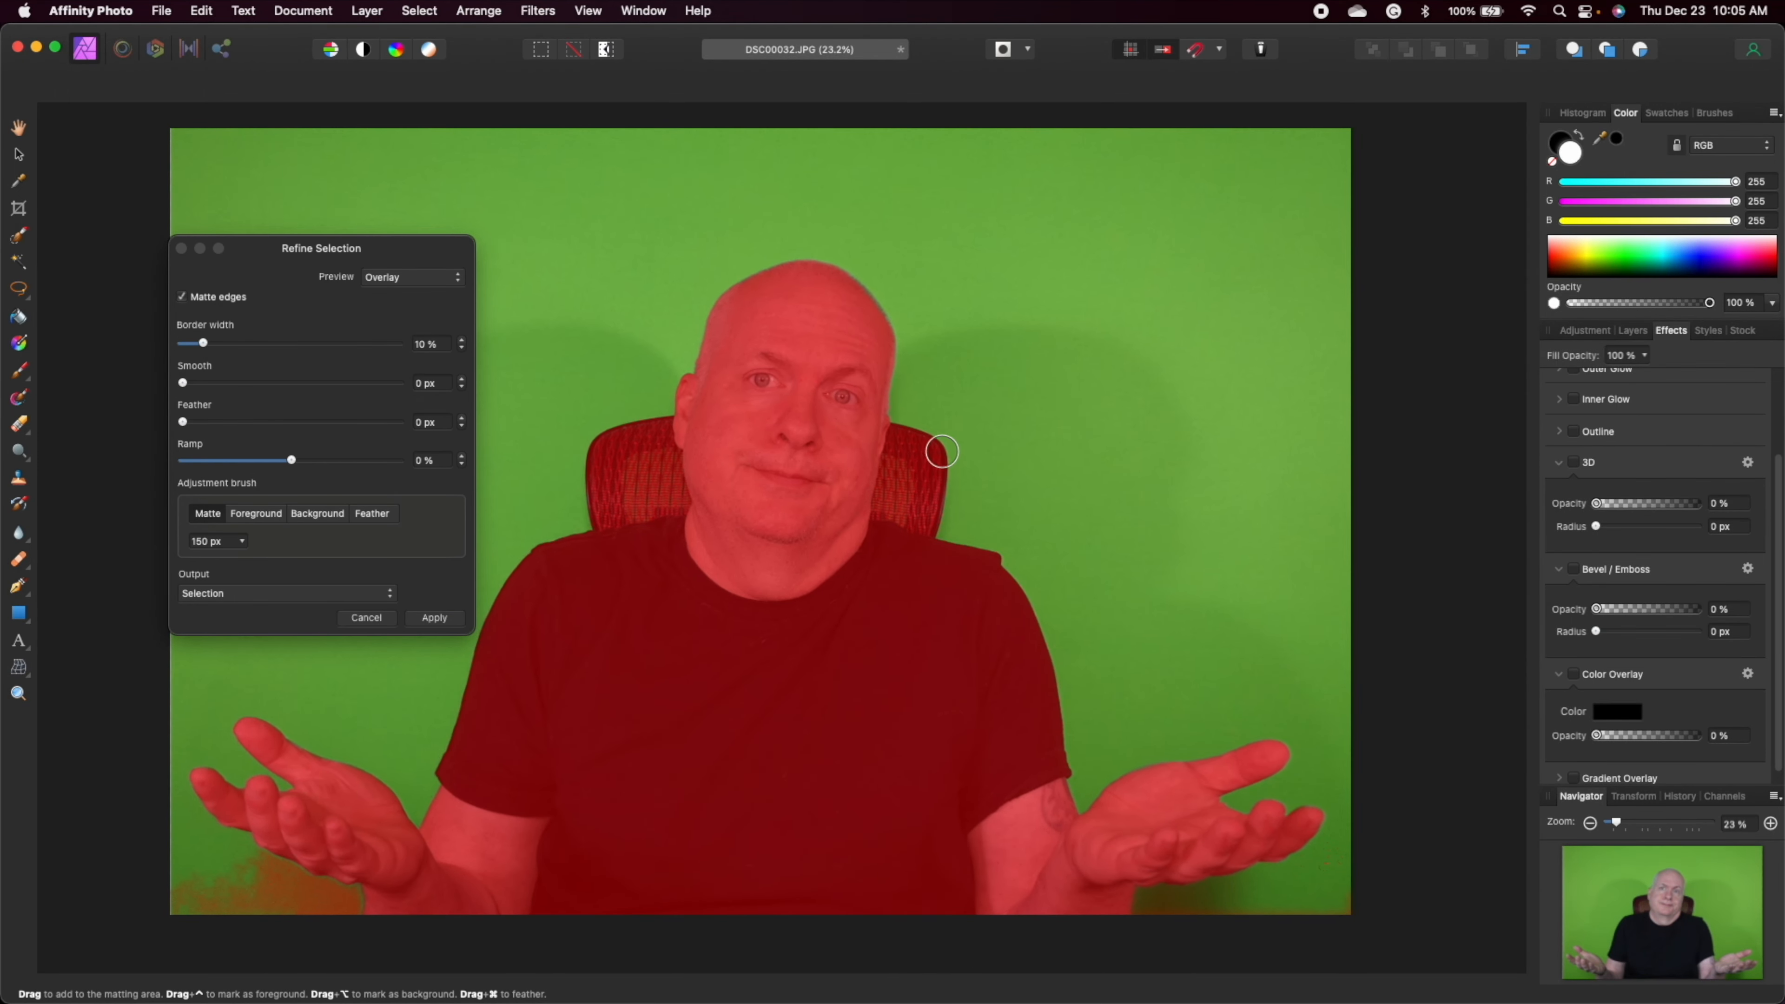
pyautogui.click(443, 623)
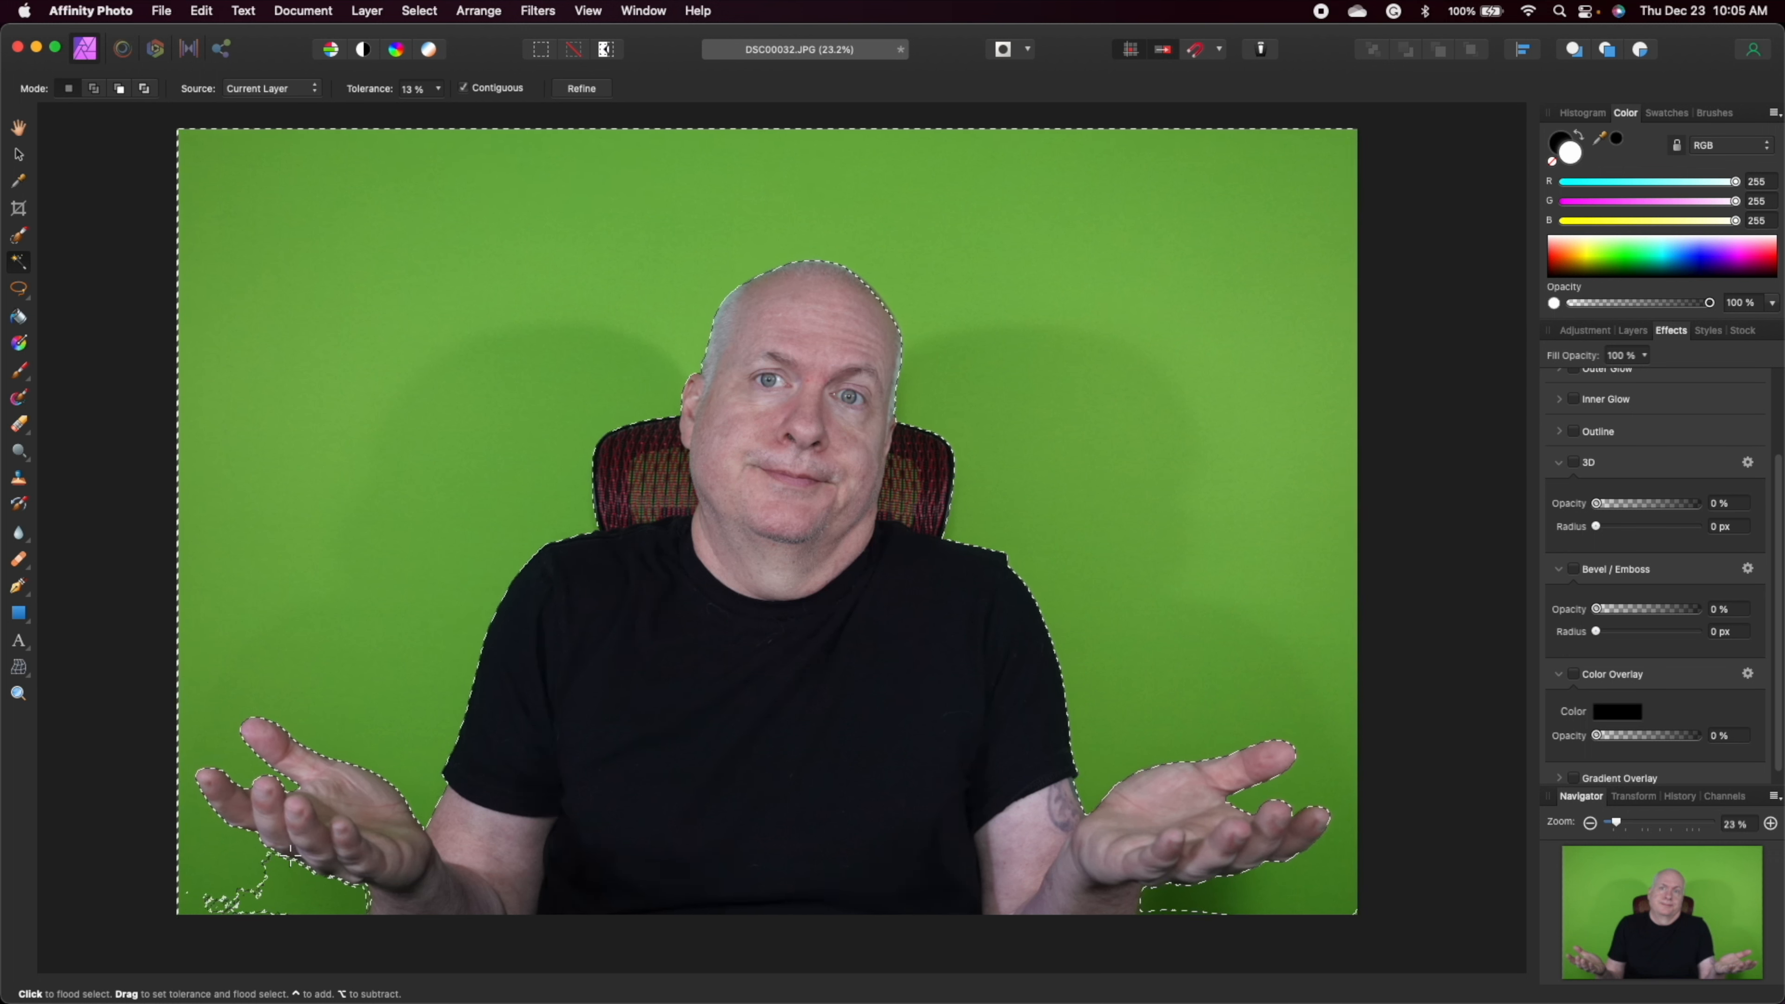
# - Delete the selected green background from the photo
pyautogui.scroll(-1, 952, 919)
pyautogui.hscroll(-1, 1160, 903)
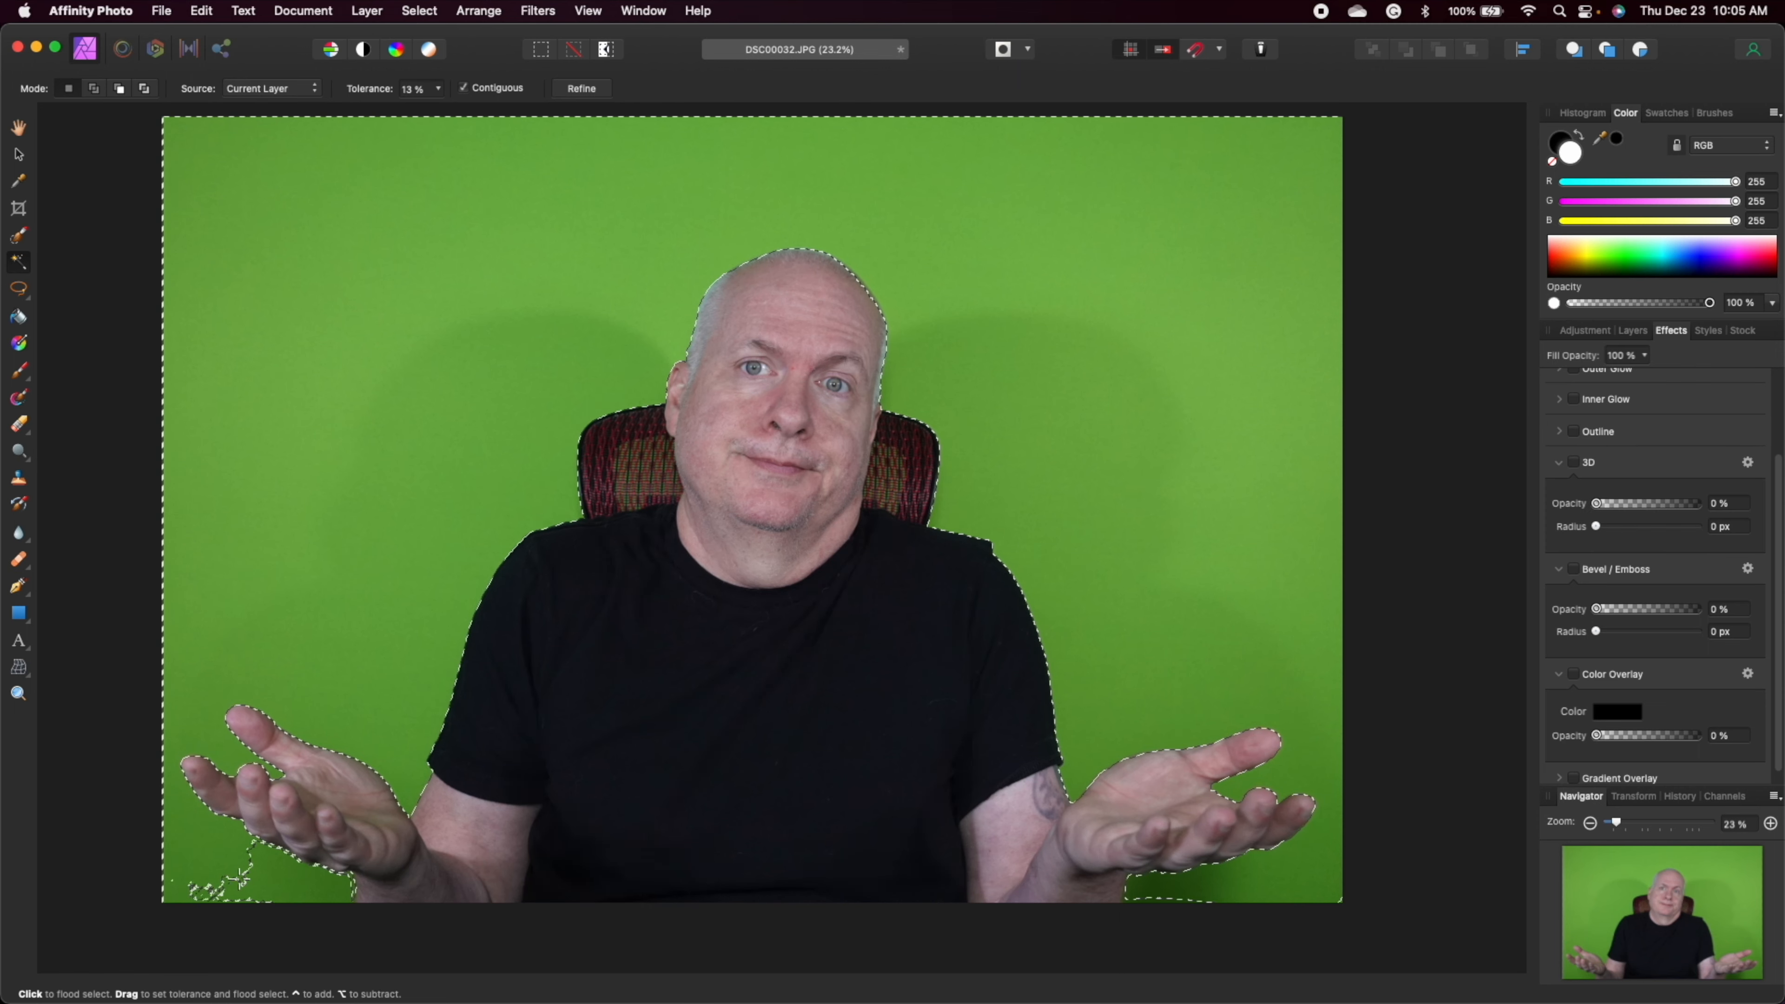
pyautogui.hscroll(1, 299, 885)
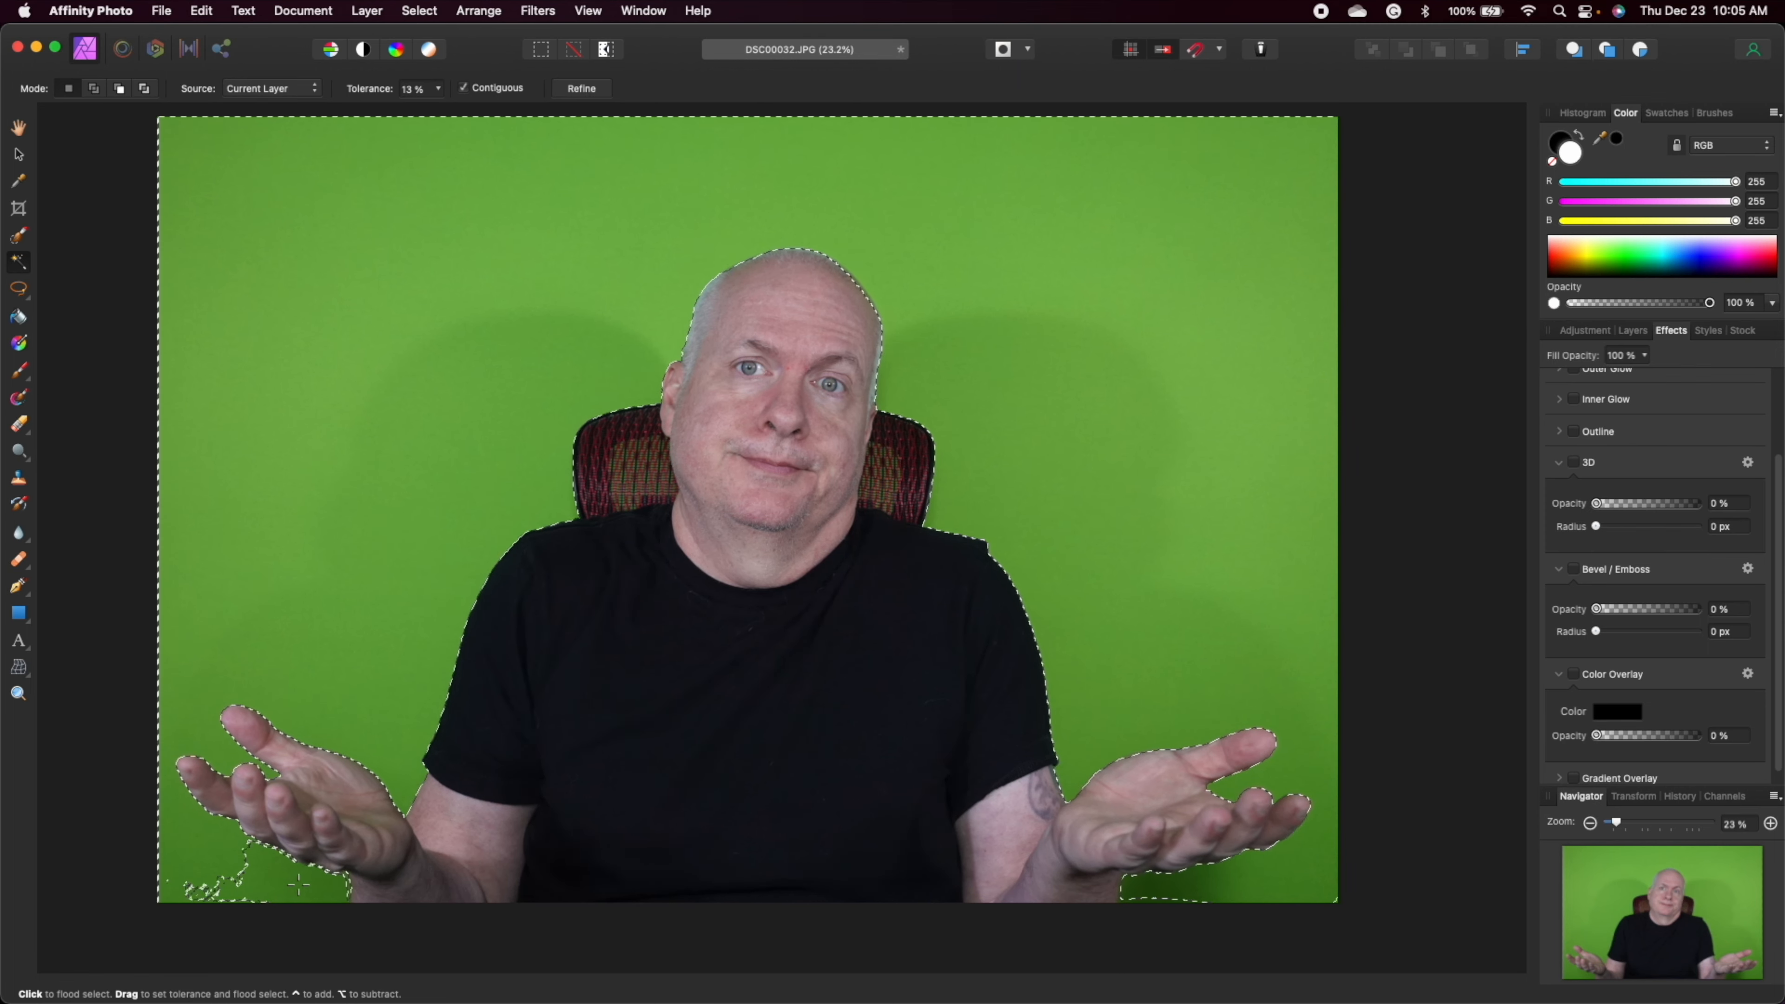
pyautogui.press('Delete')
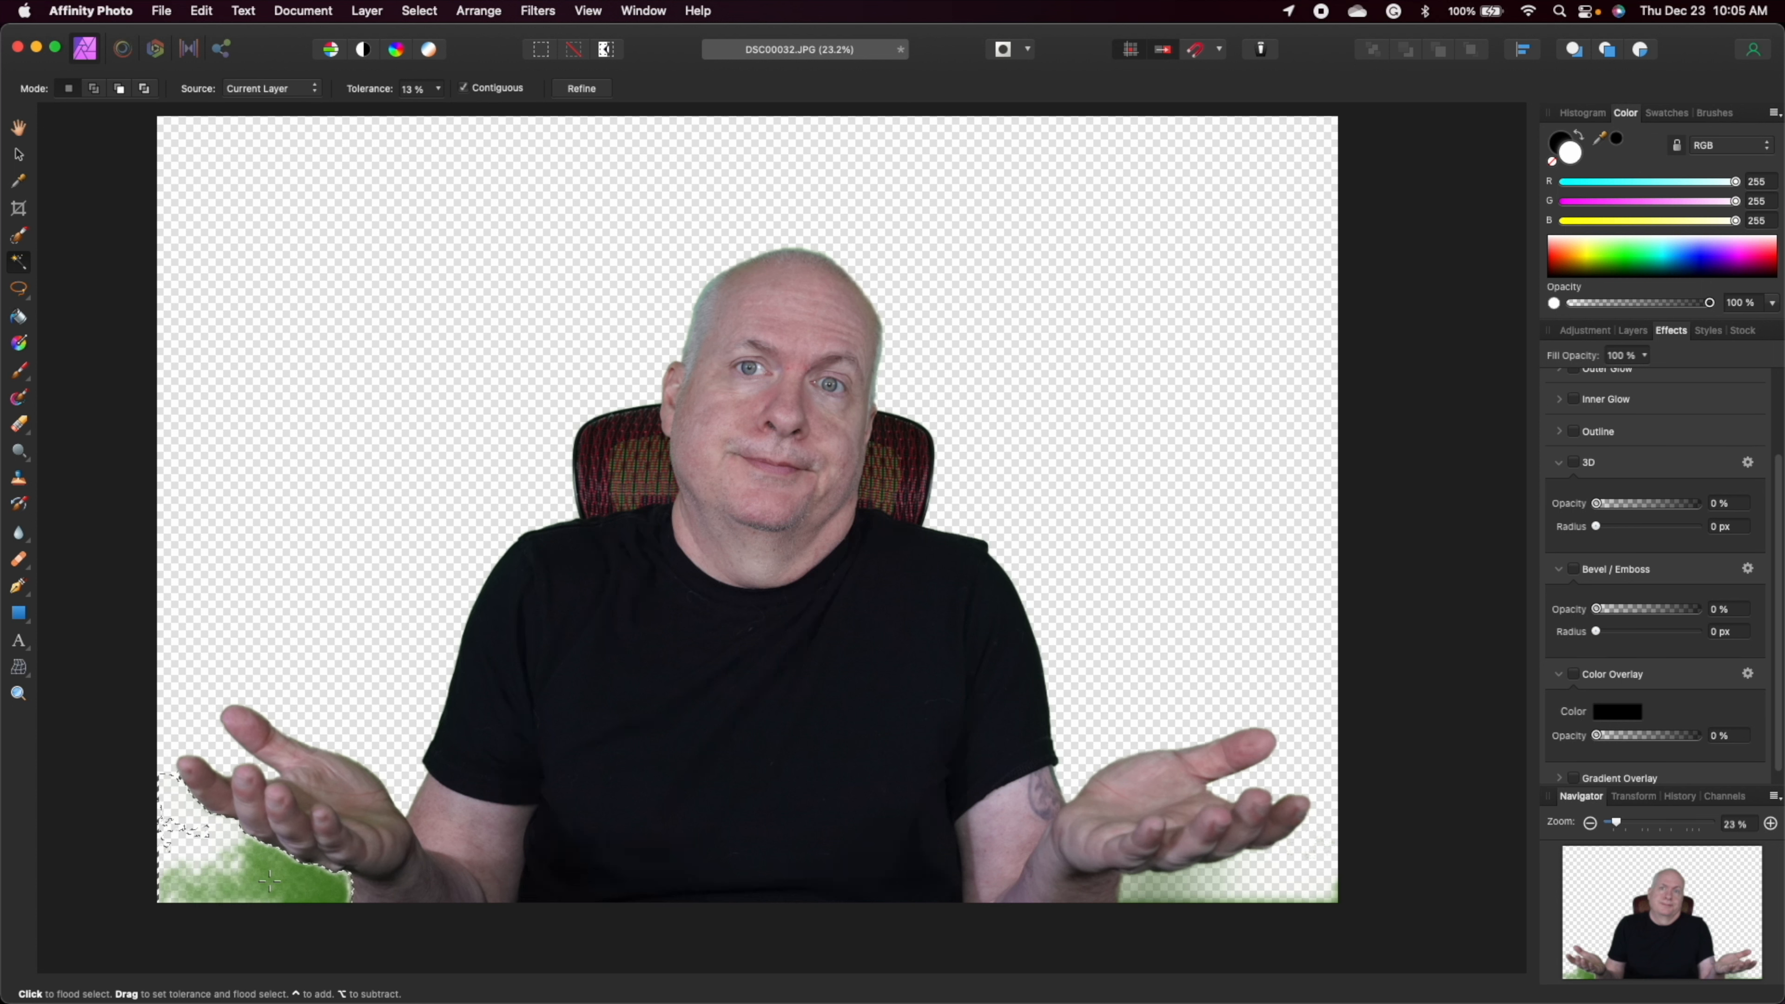
# - Delete the leftover green patch beneath the hand on the photo's left side
pyautogui.hscroll(-1, 269, 882)
pyautogui.scroll(-1, 269, 881)
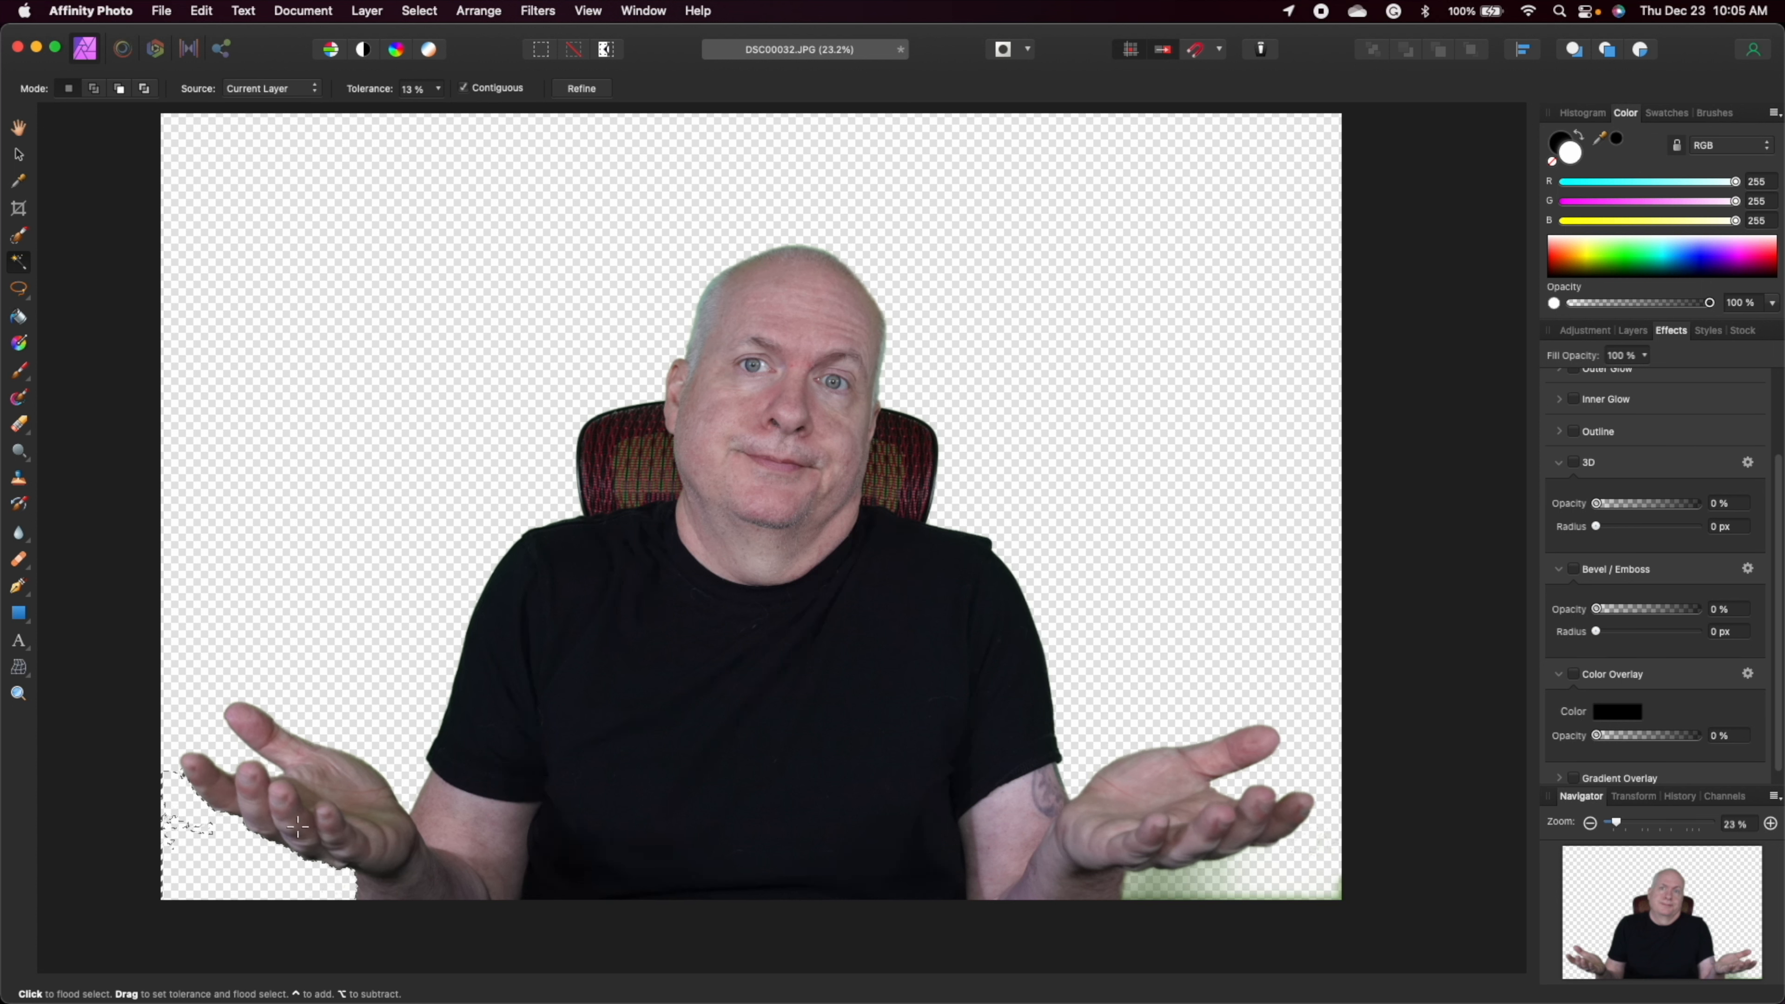
pyautogui.hscroll(2, 269, 879)
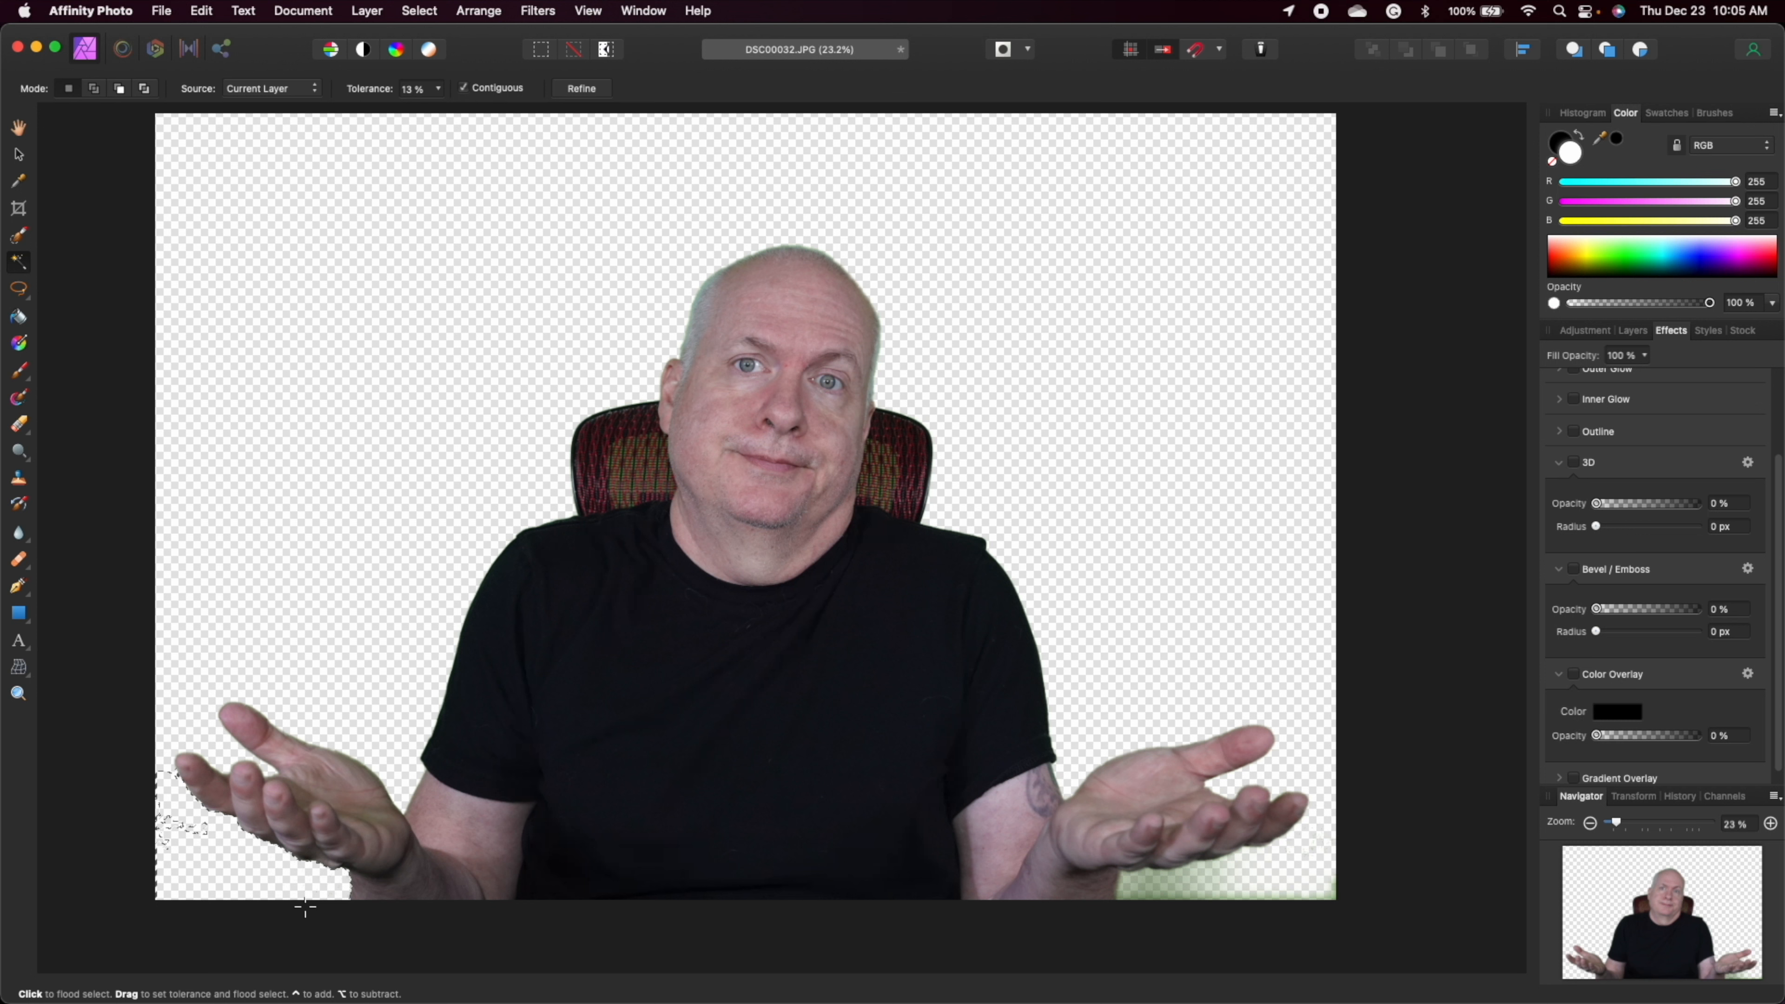
# - Set the flood-select tolerance to 10%, then select and delete the leftover green beneath the hand on the photo's right side
pyautogui.click(1164, 890)
pyautogui.scroll(-1, 1195, 901)
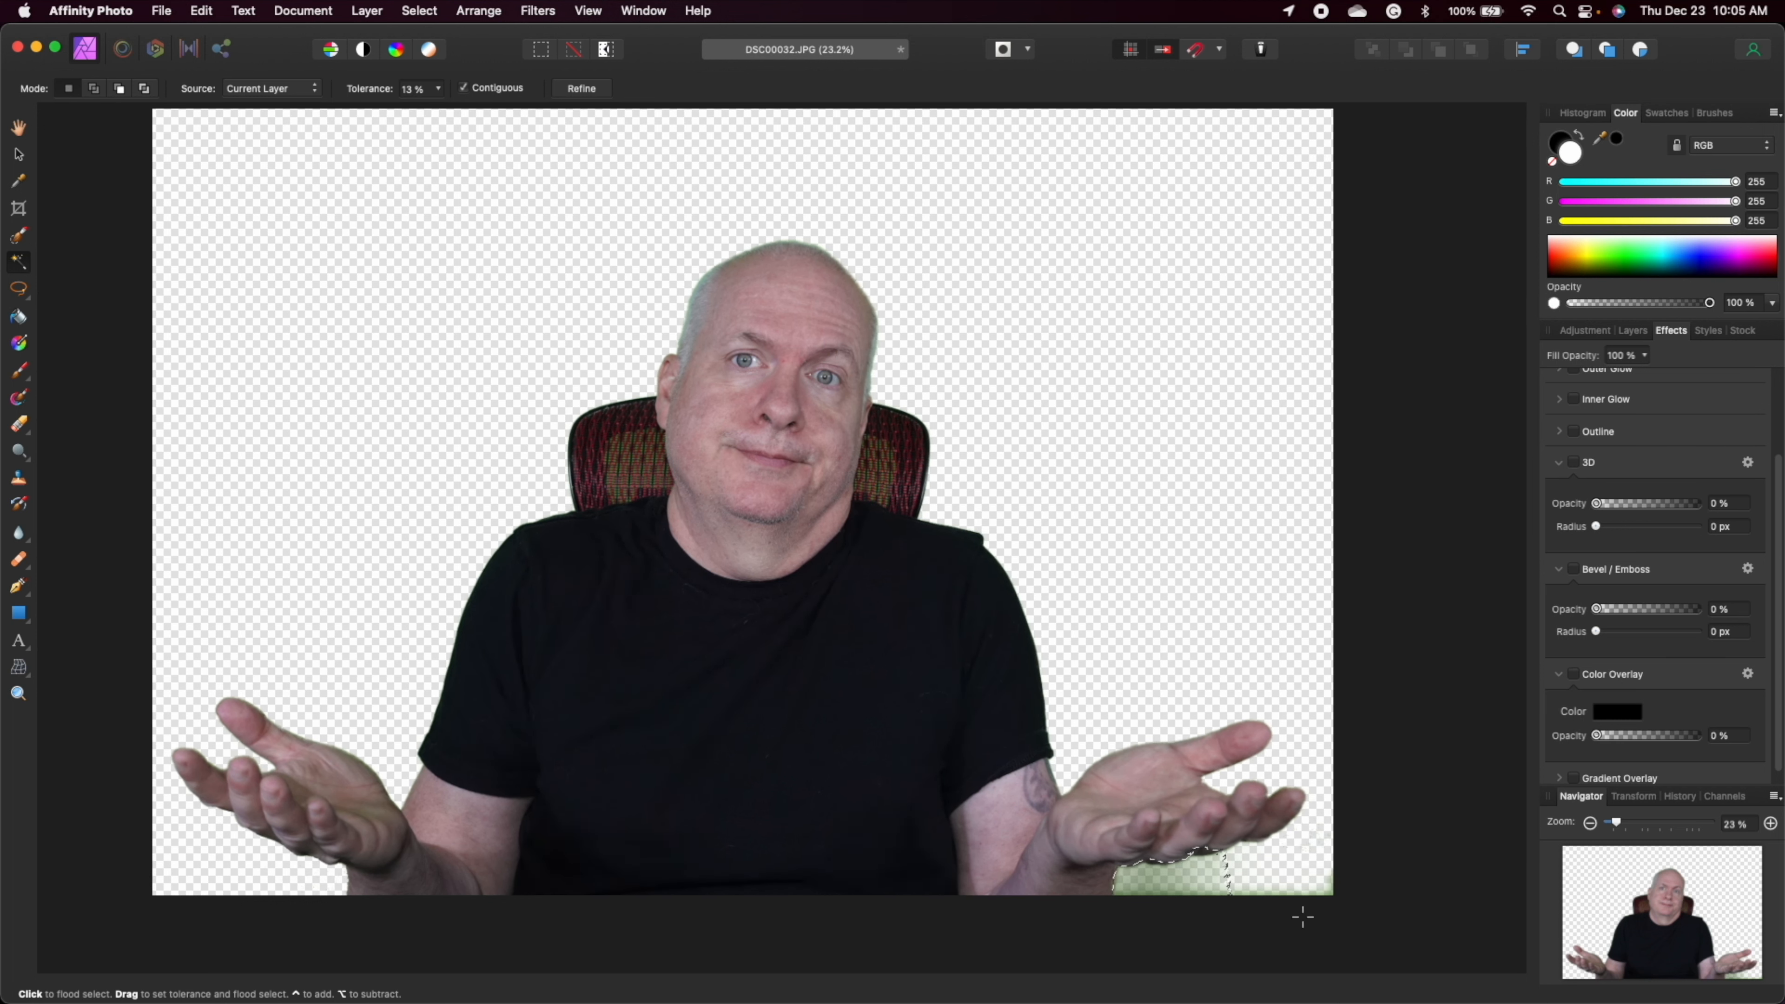
pyautogui.hscroll(-5, 985, 789)
pyautogui.scroll(2, 984, 789)
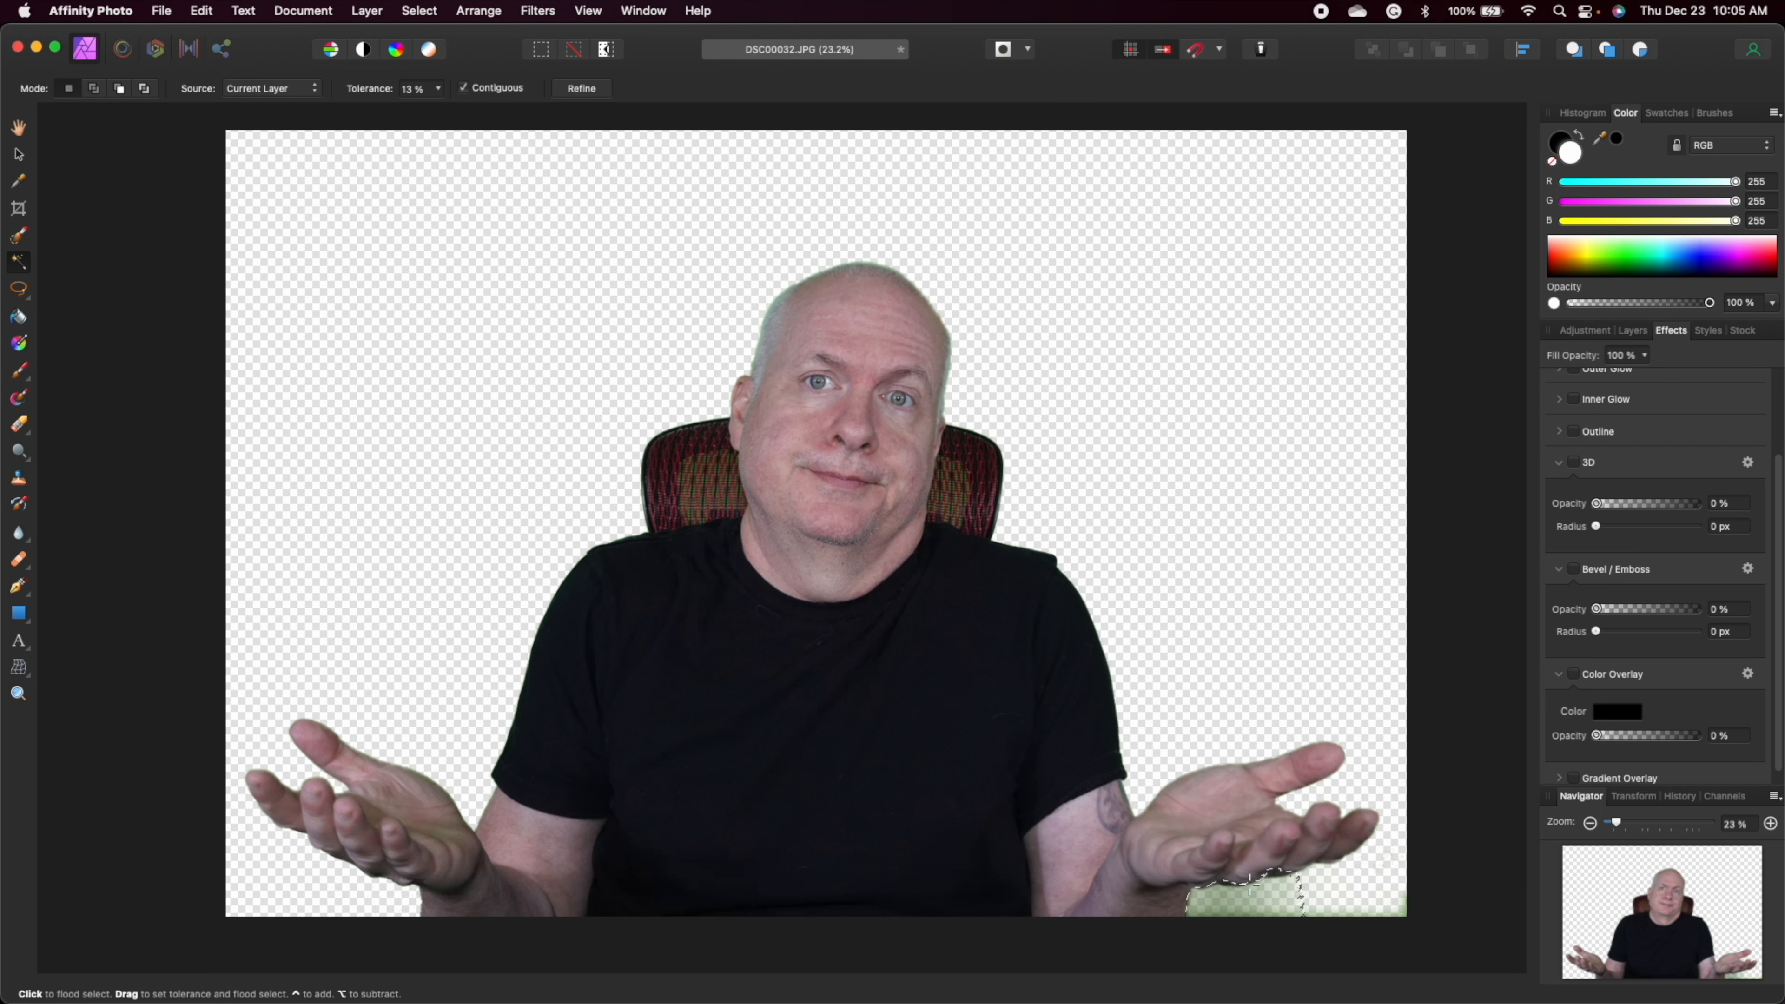
pyautogui.hscroll(1, 1235, 889)
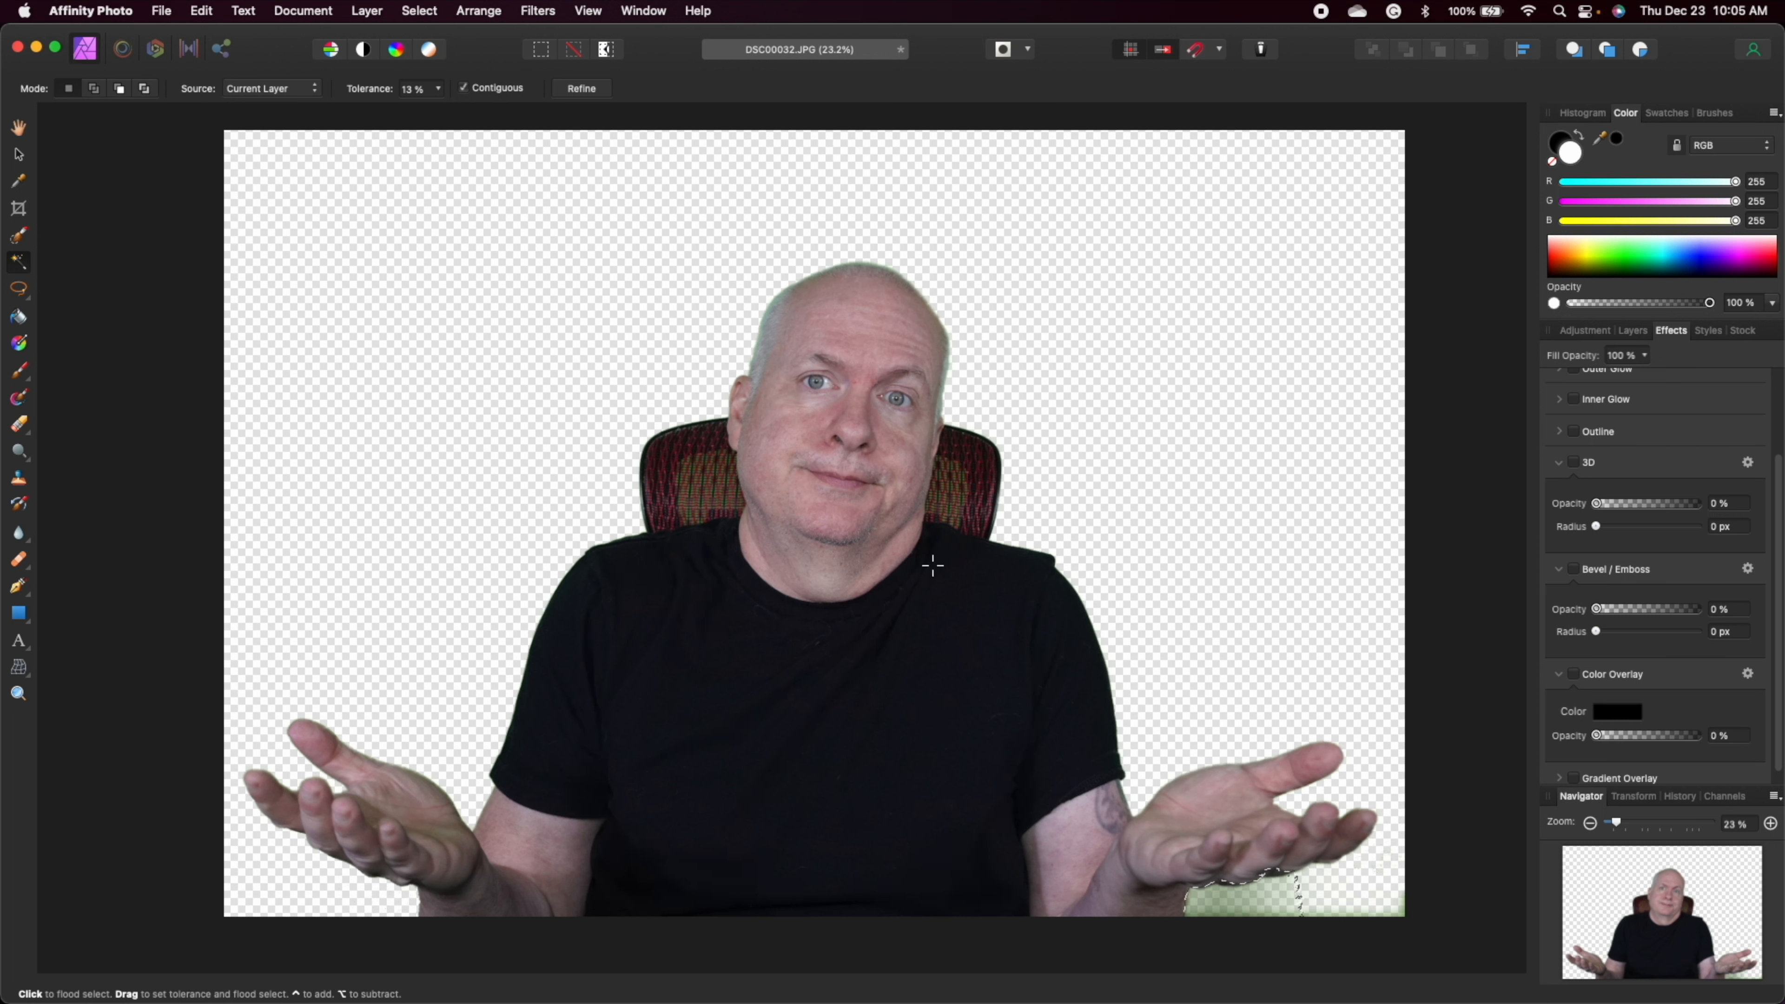
pyautogui.click(441, 89)
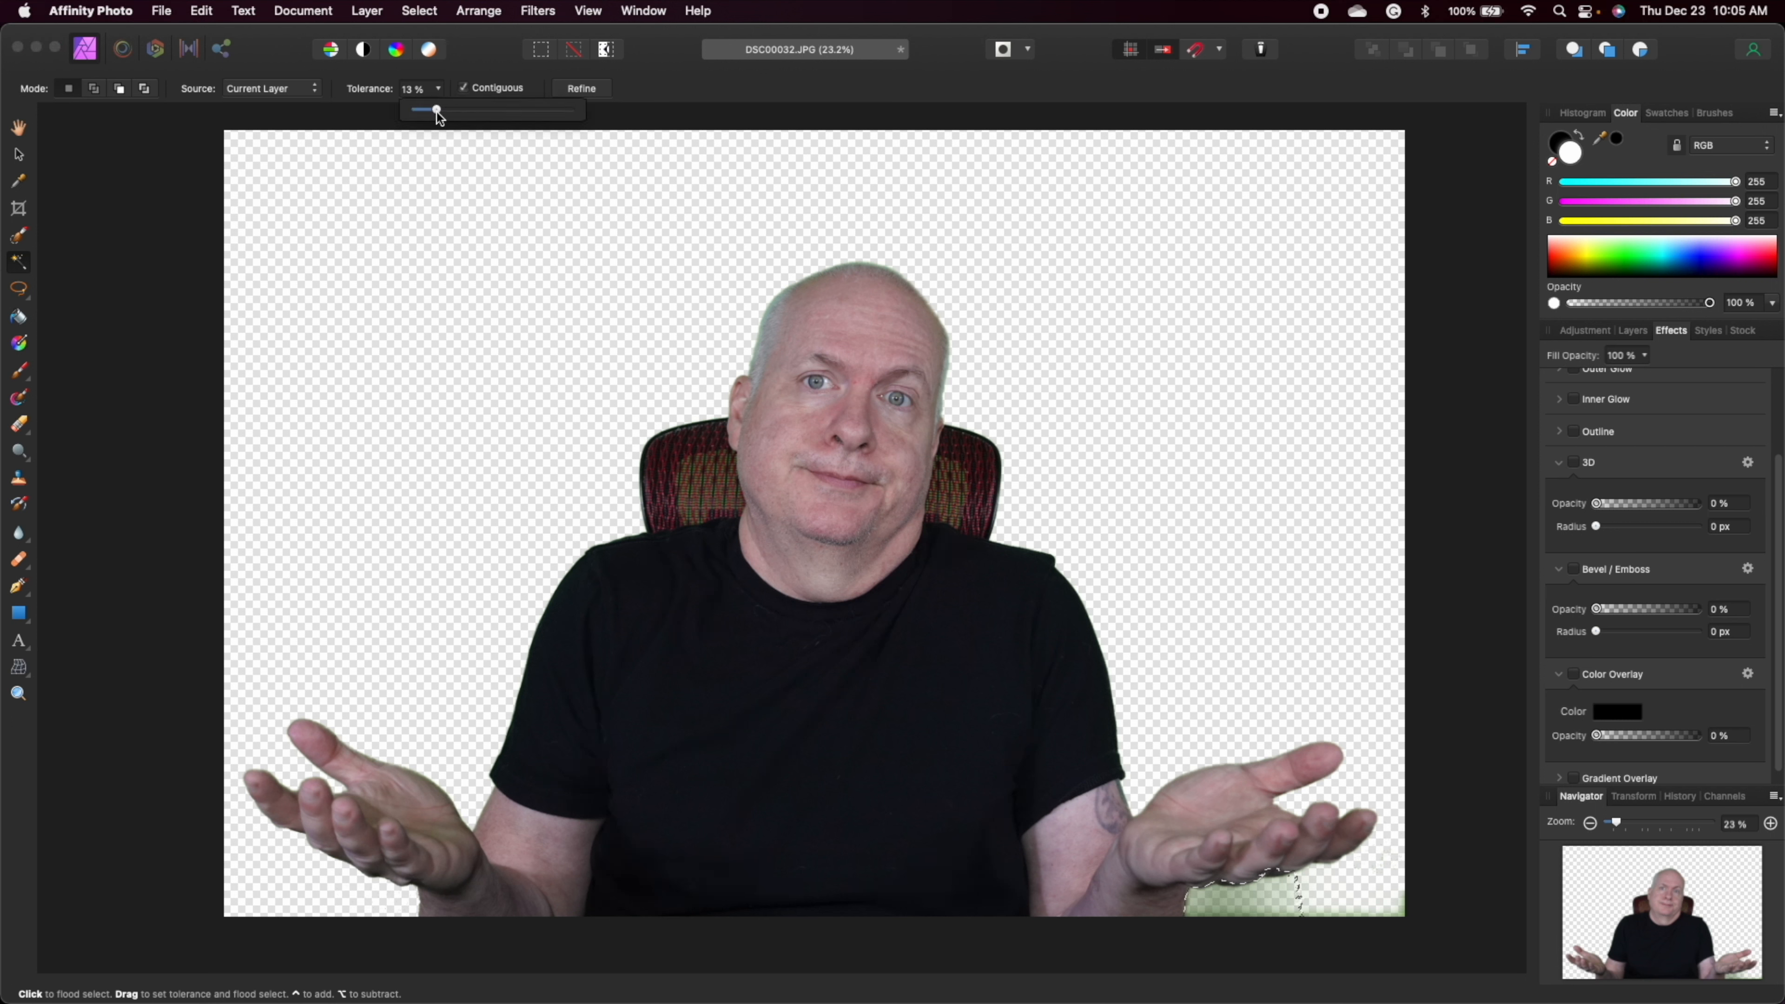
pyautogui.moveTo(436, 111); pyautogui.dragTo(431, 111)
pyautogui.click(1229, 907)
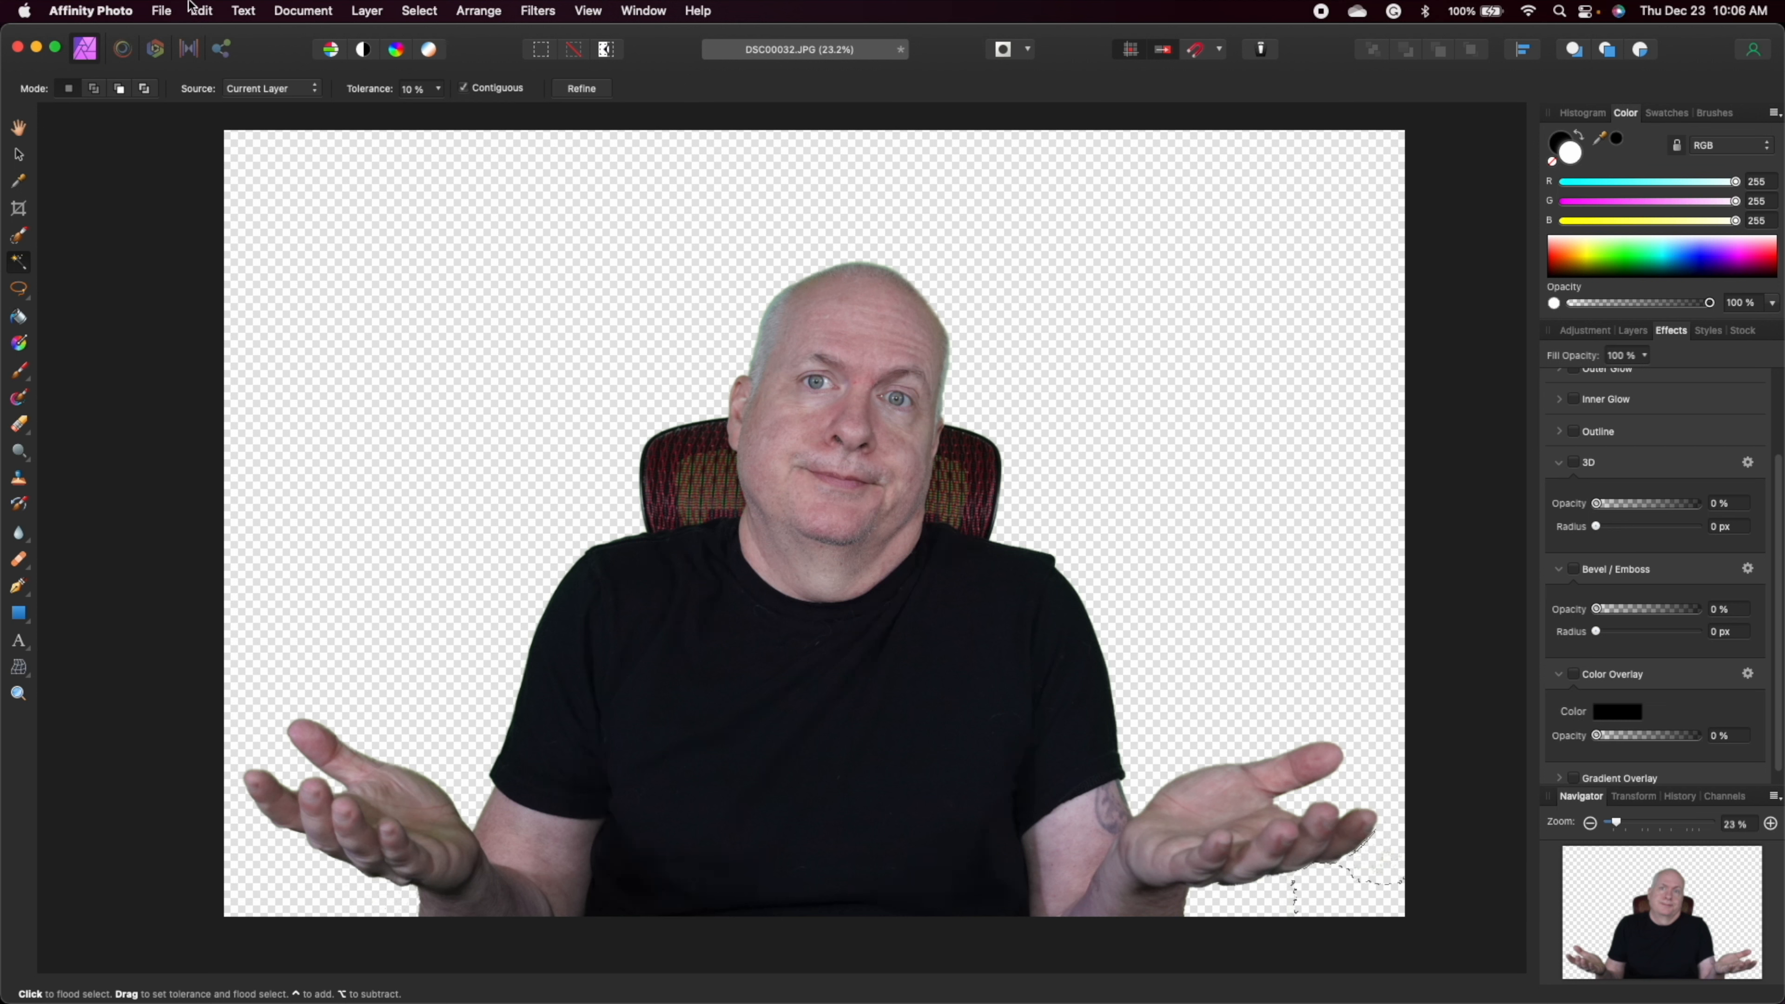
# - Export the cut-out photo as a PNG file
pyautogui.click(161, 15)
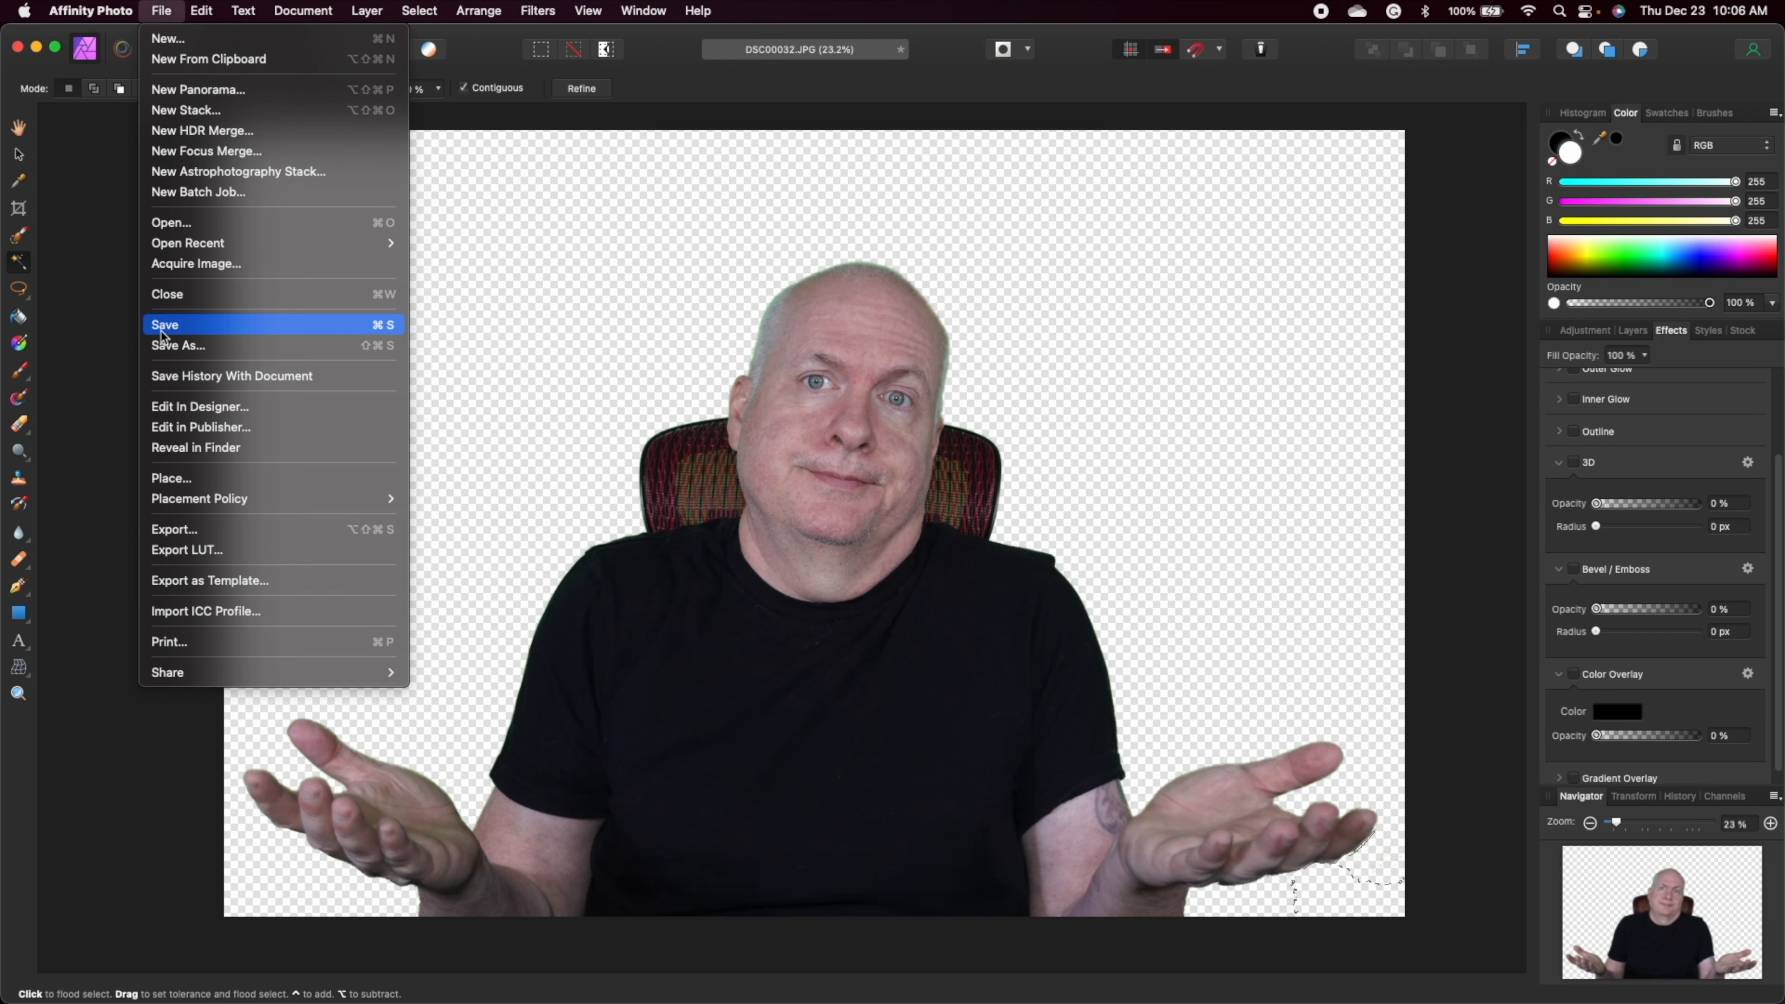
pyautogui.click(178, 533)
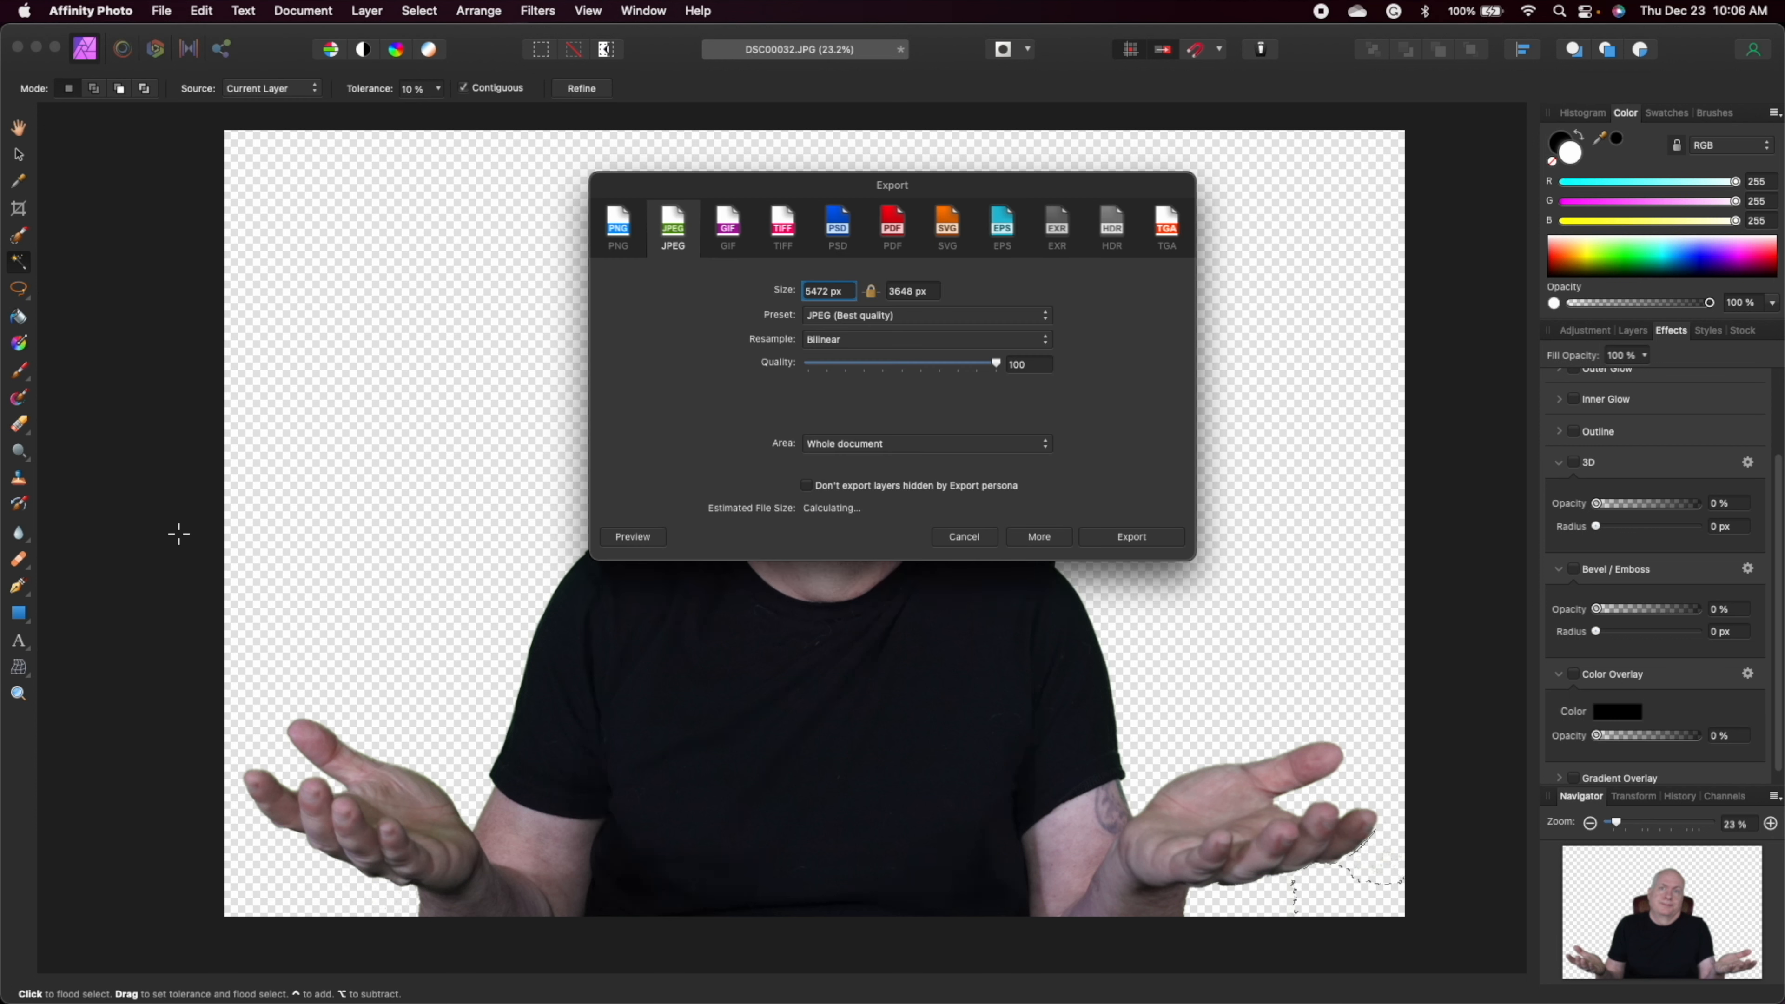
pyautogui.click(618, 232)
pyautogui.click(1146, 540)
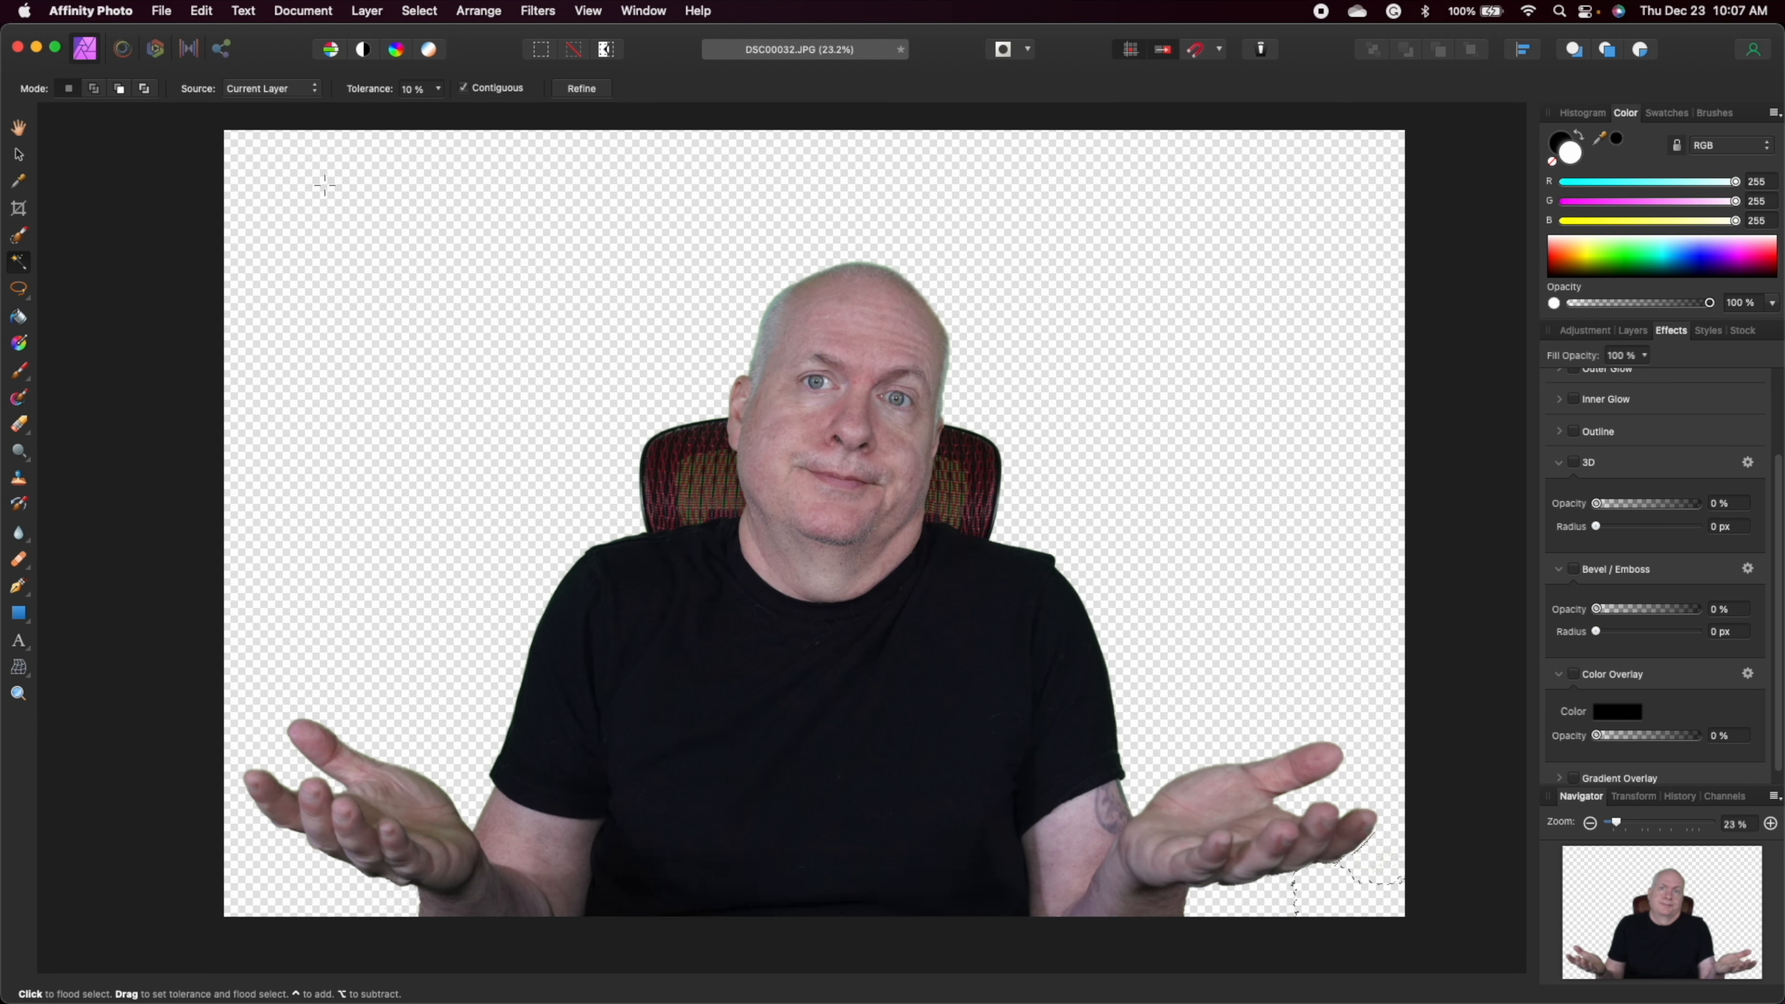
# - Create a new 1920 x 1080 px document from the FHD 1080p web preset with a transparent background
pyautogui.click(161, 11)
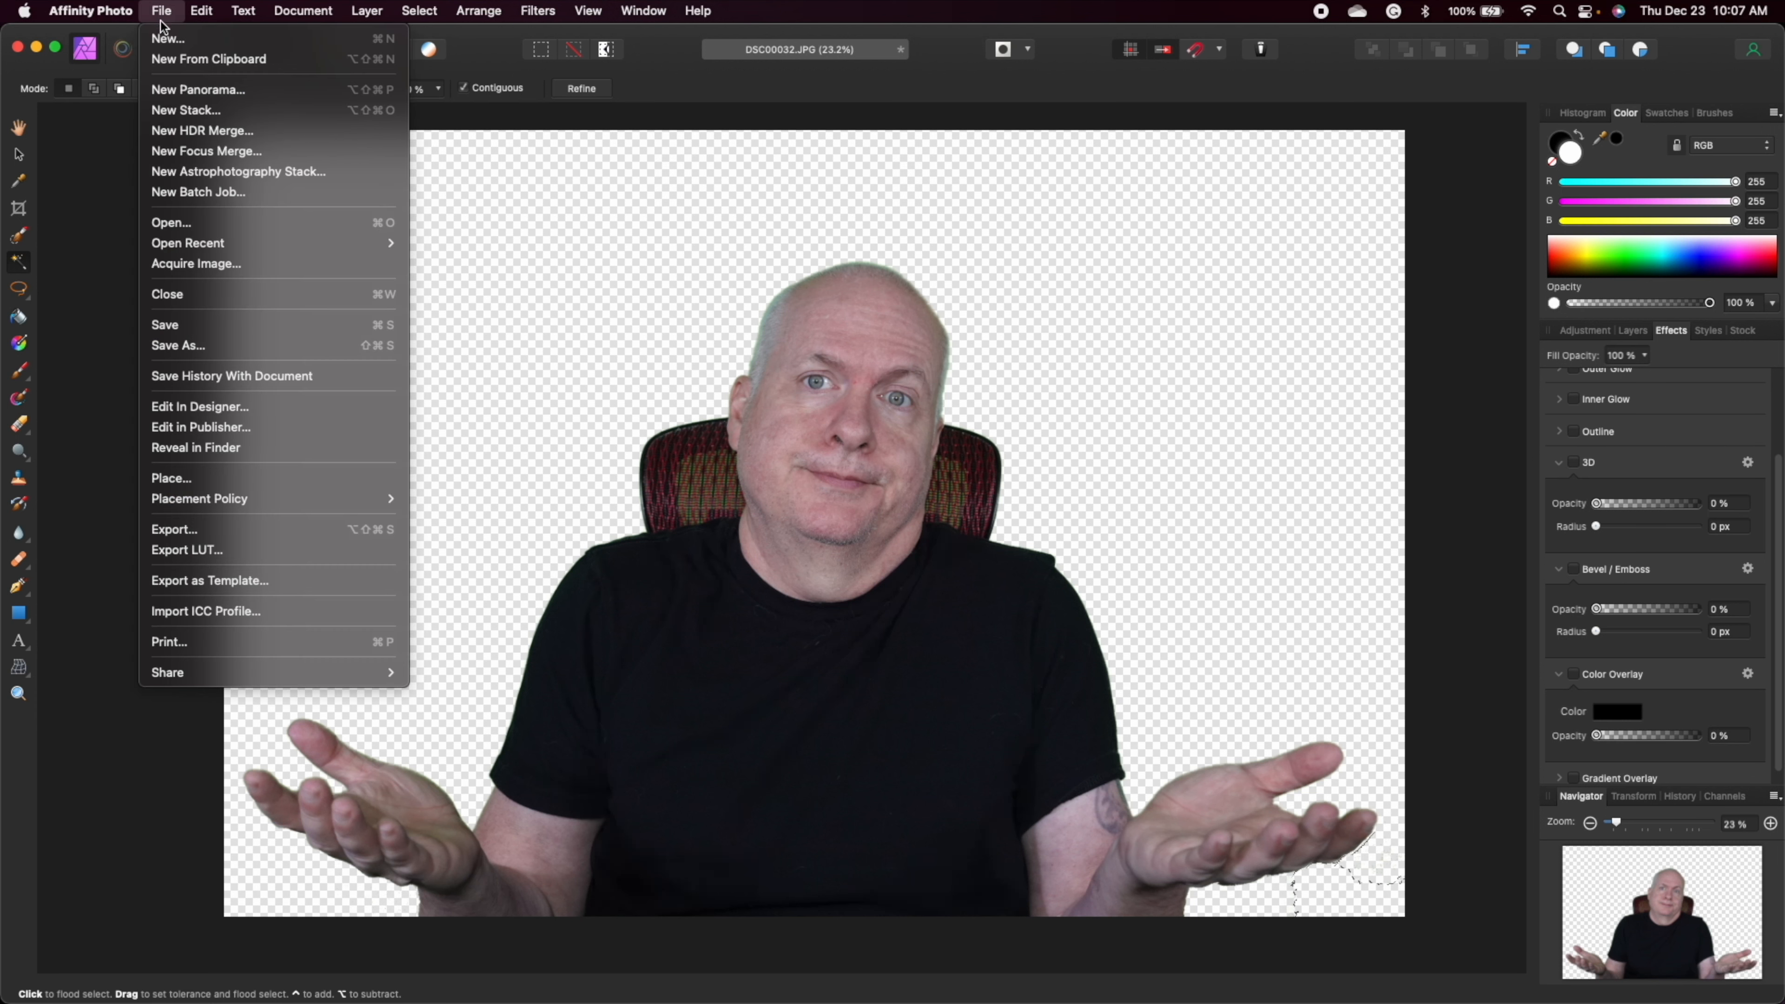
pyautogui.click(168, 39)
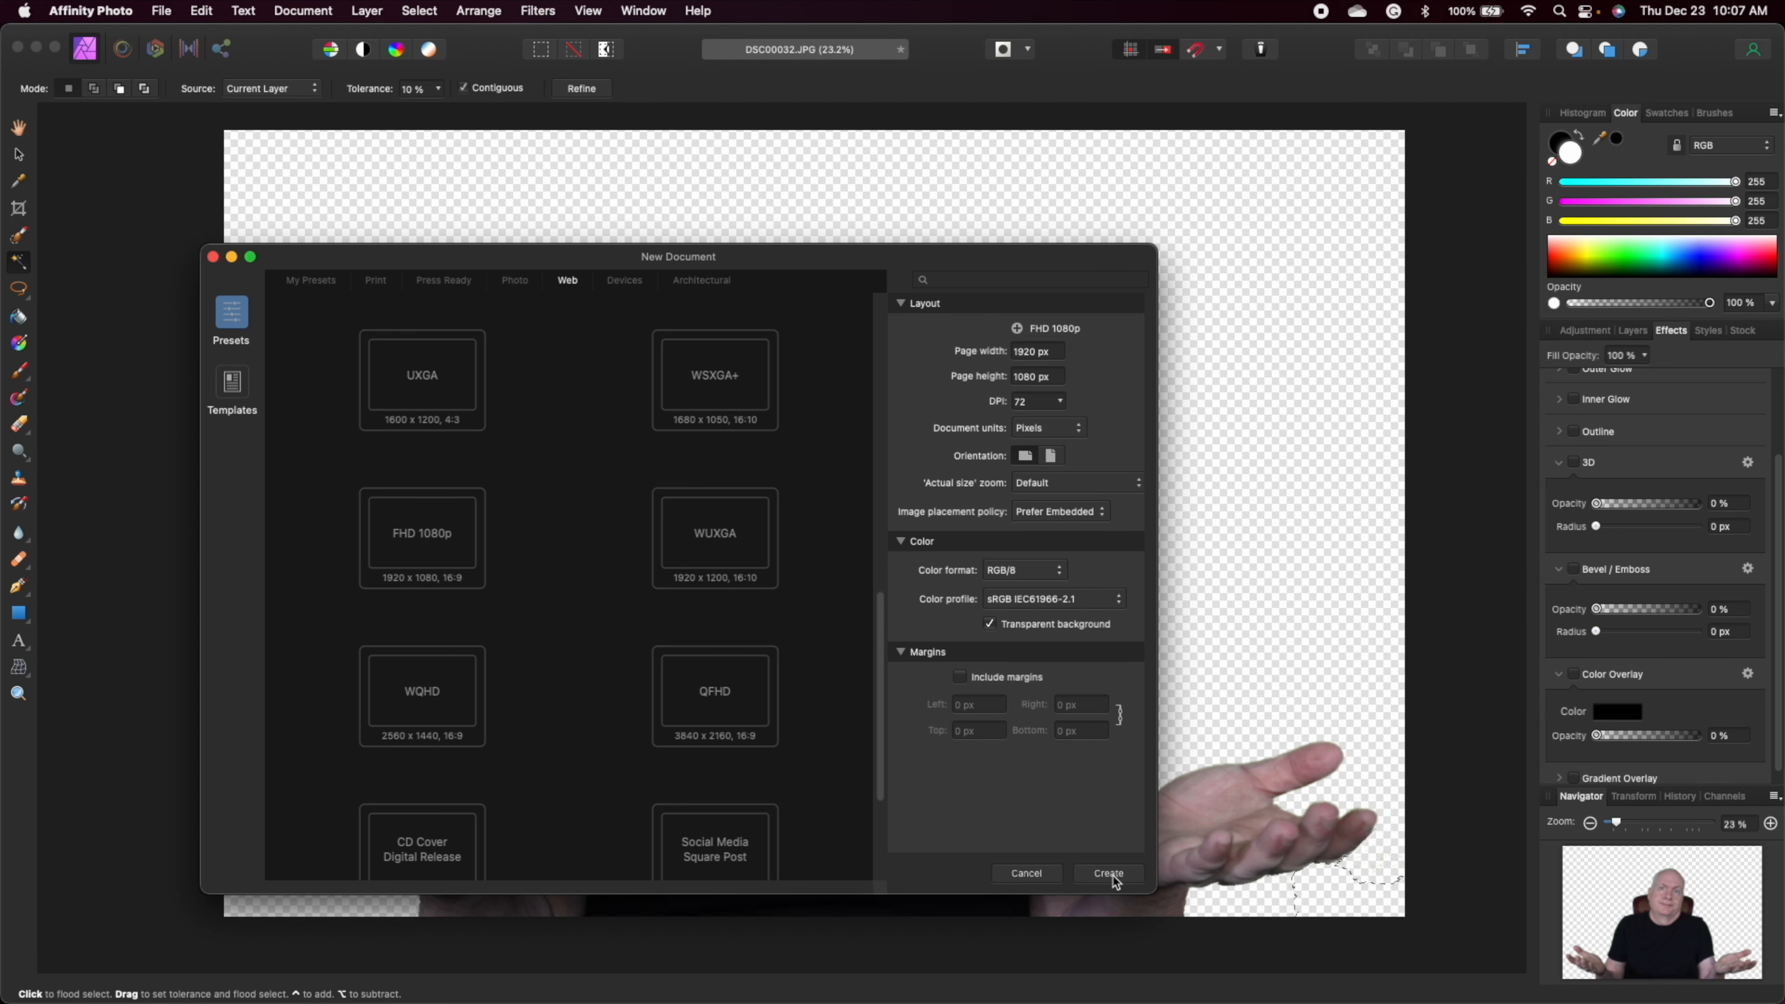
pyautogui.click(1110, 873)
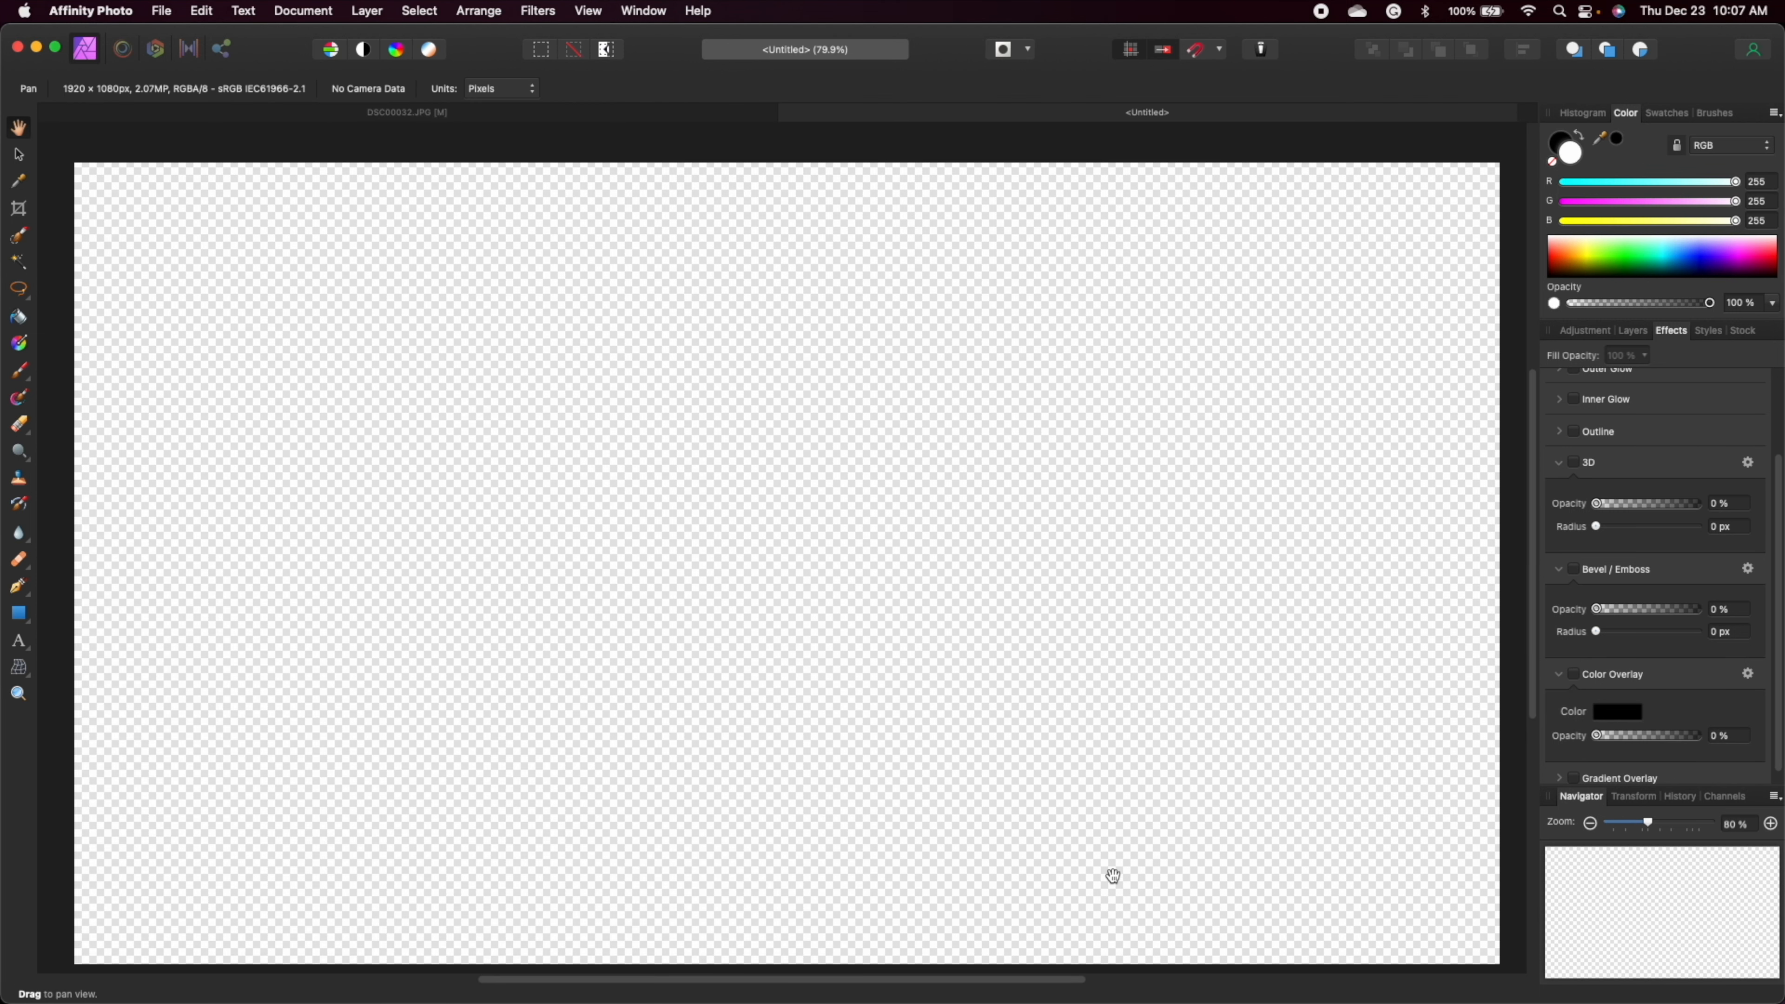
# - Place feature-AC-odyssey.jpeg from the Affinity photo thumb tutorial folder into the new document
pyautogui.scroll(-2, 953, 523)
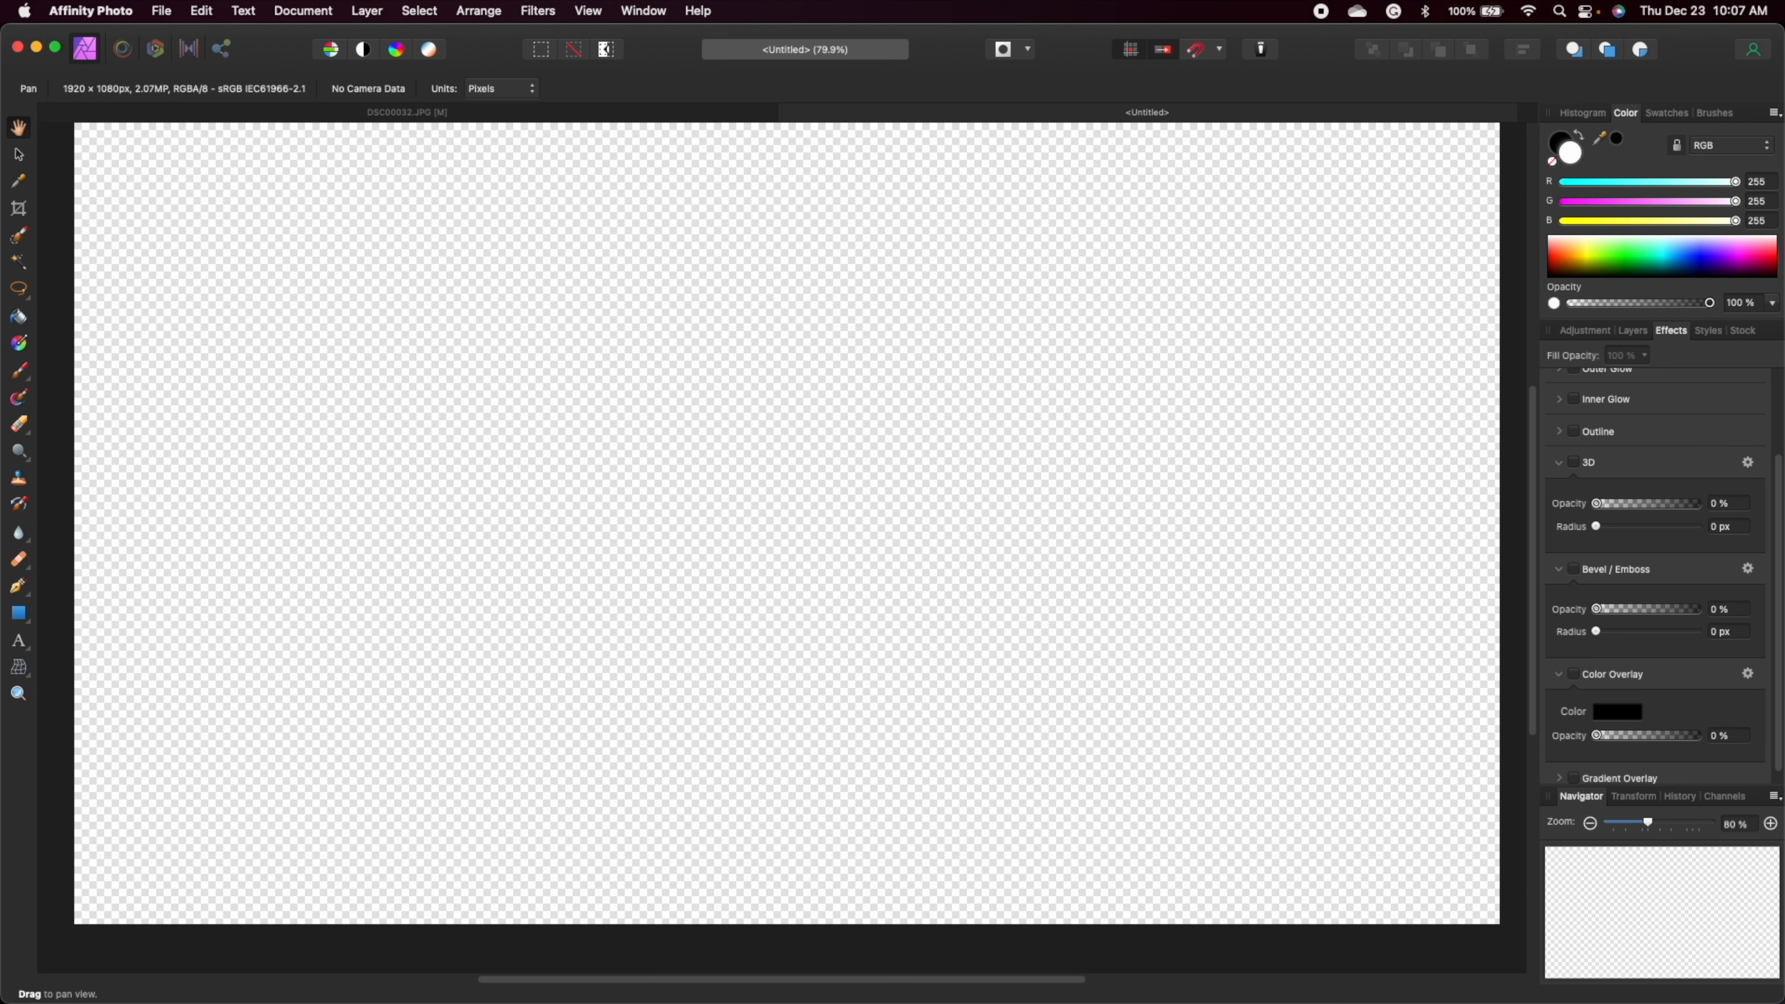
pyautogui.moveTo(1784, 404); pyautogui.dragTo(832, 338)
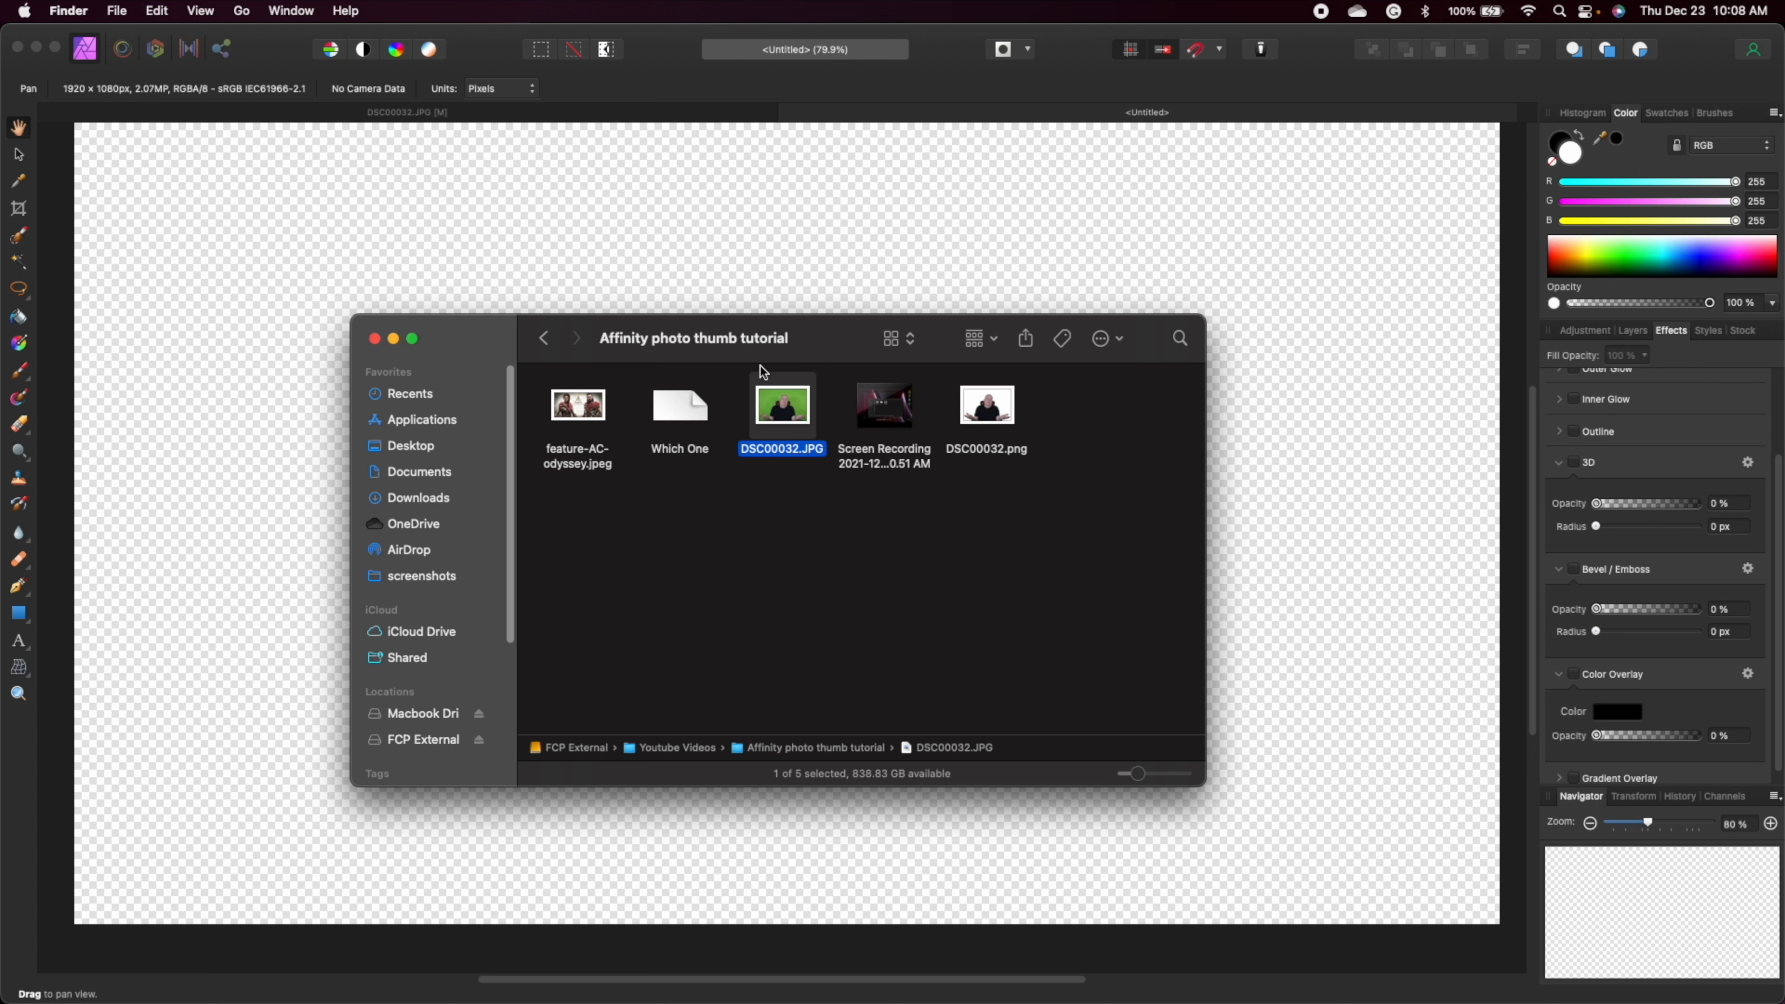
pyautogui.moveTo(587, 409); pyautogui.dragTo(392, 181)
pyautogui.moveTo(835, 341); pyautogui.dragTo(1784, 464)
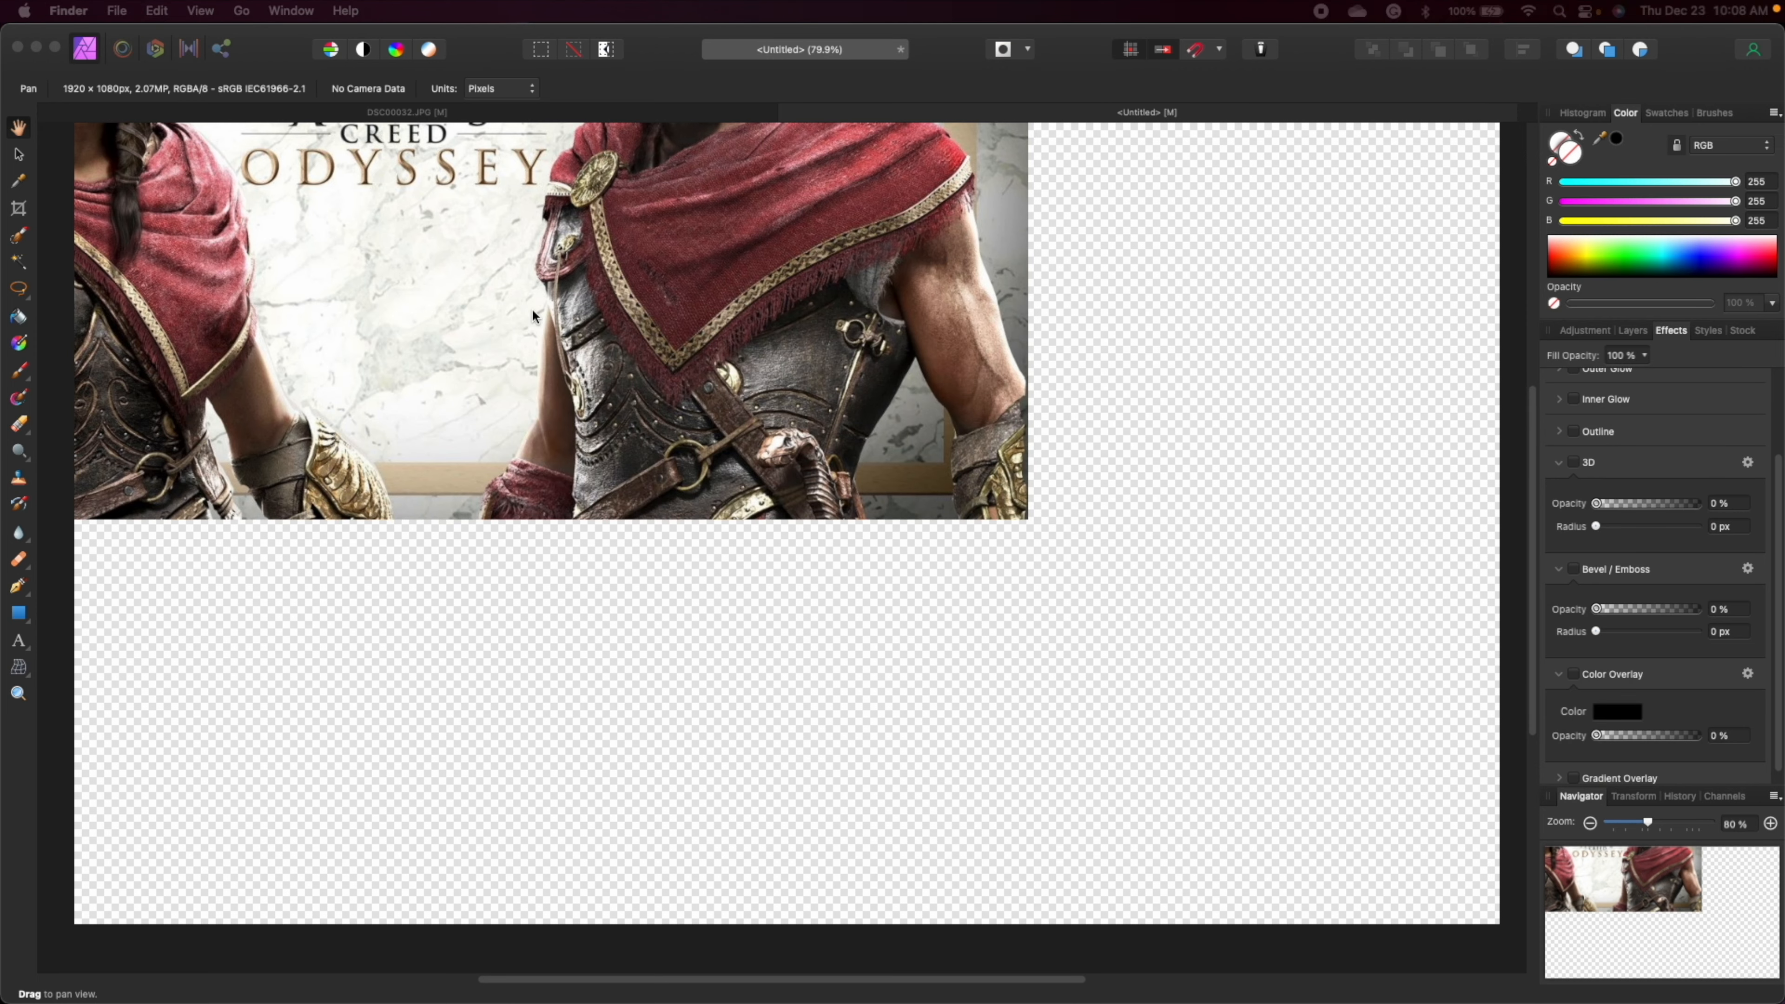
# - Enlarge the Assassin's Creed Odyssey image to about 122% so it fills the canvas, and center it horizontally
pyautogui.click(19, 159)
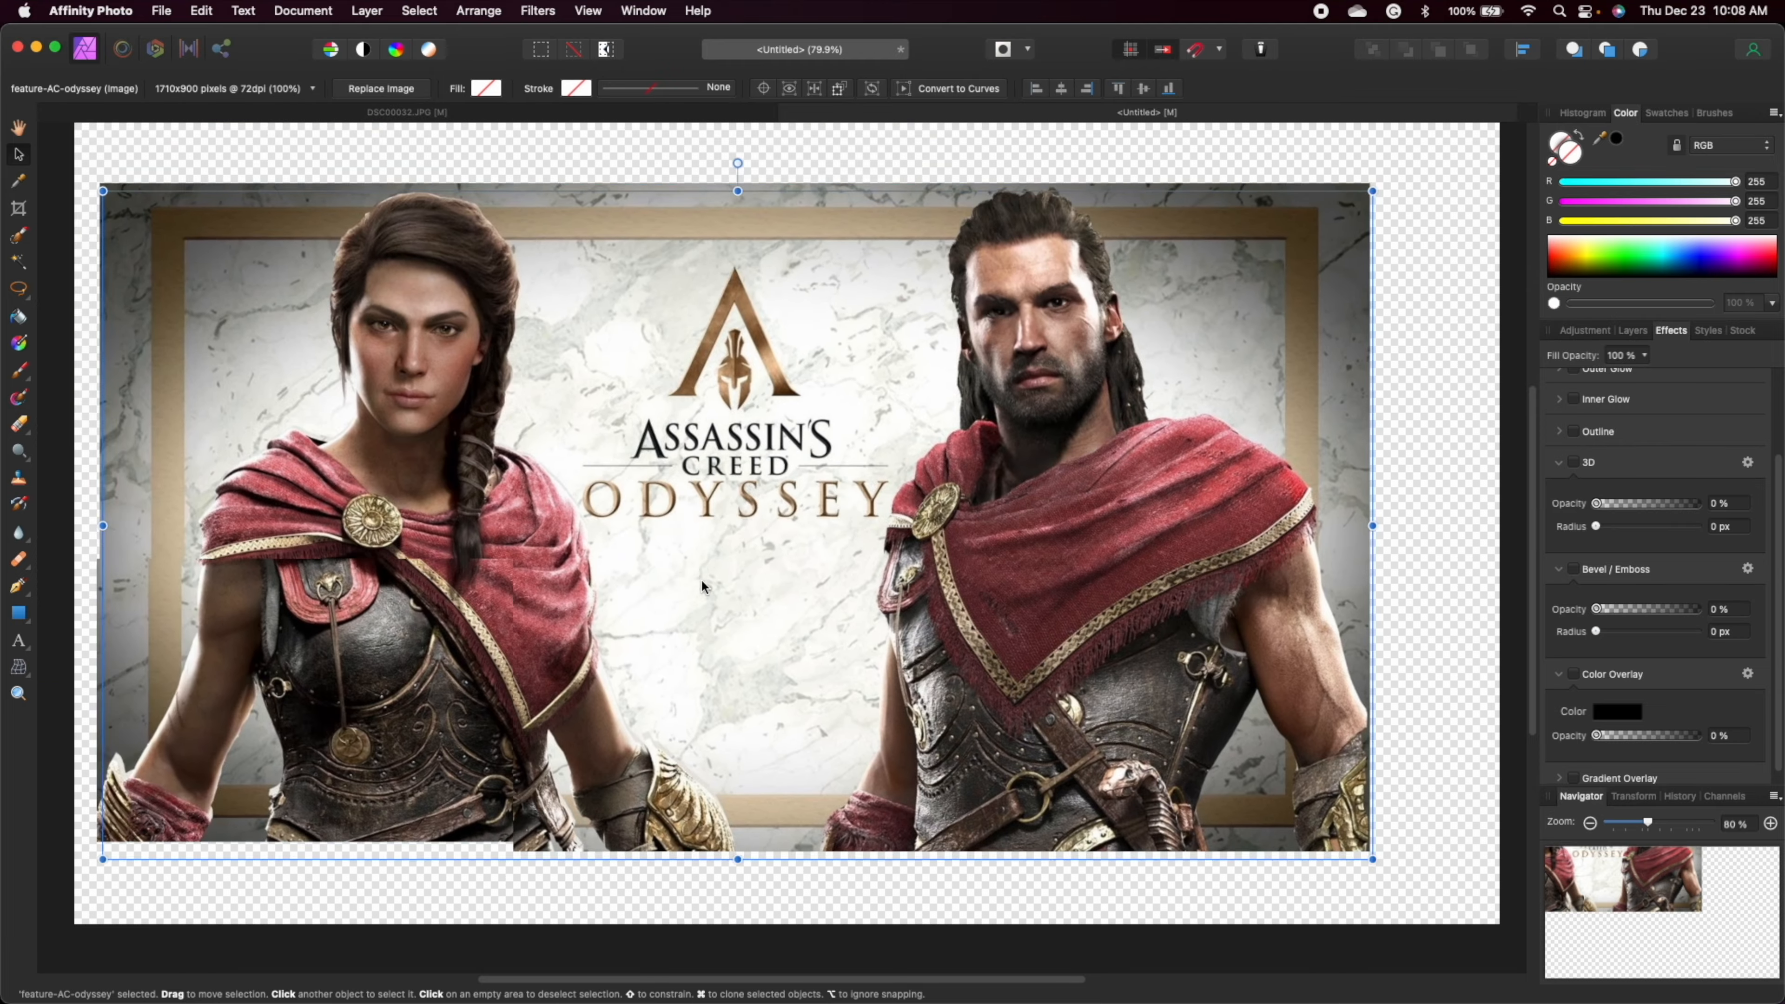
pyautogui.moveTo(702, 585); pyautogui.dragTo(669, 501)
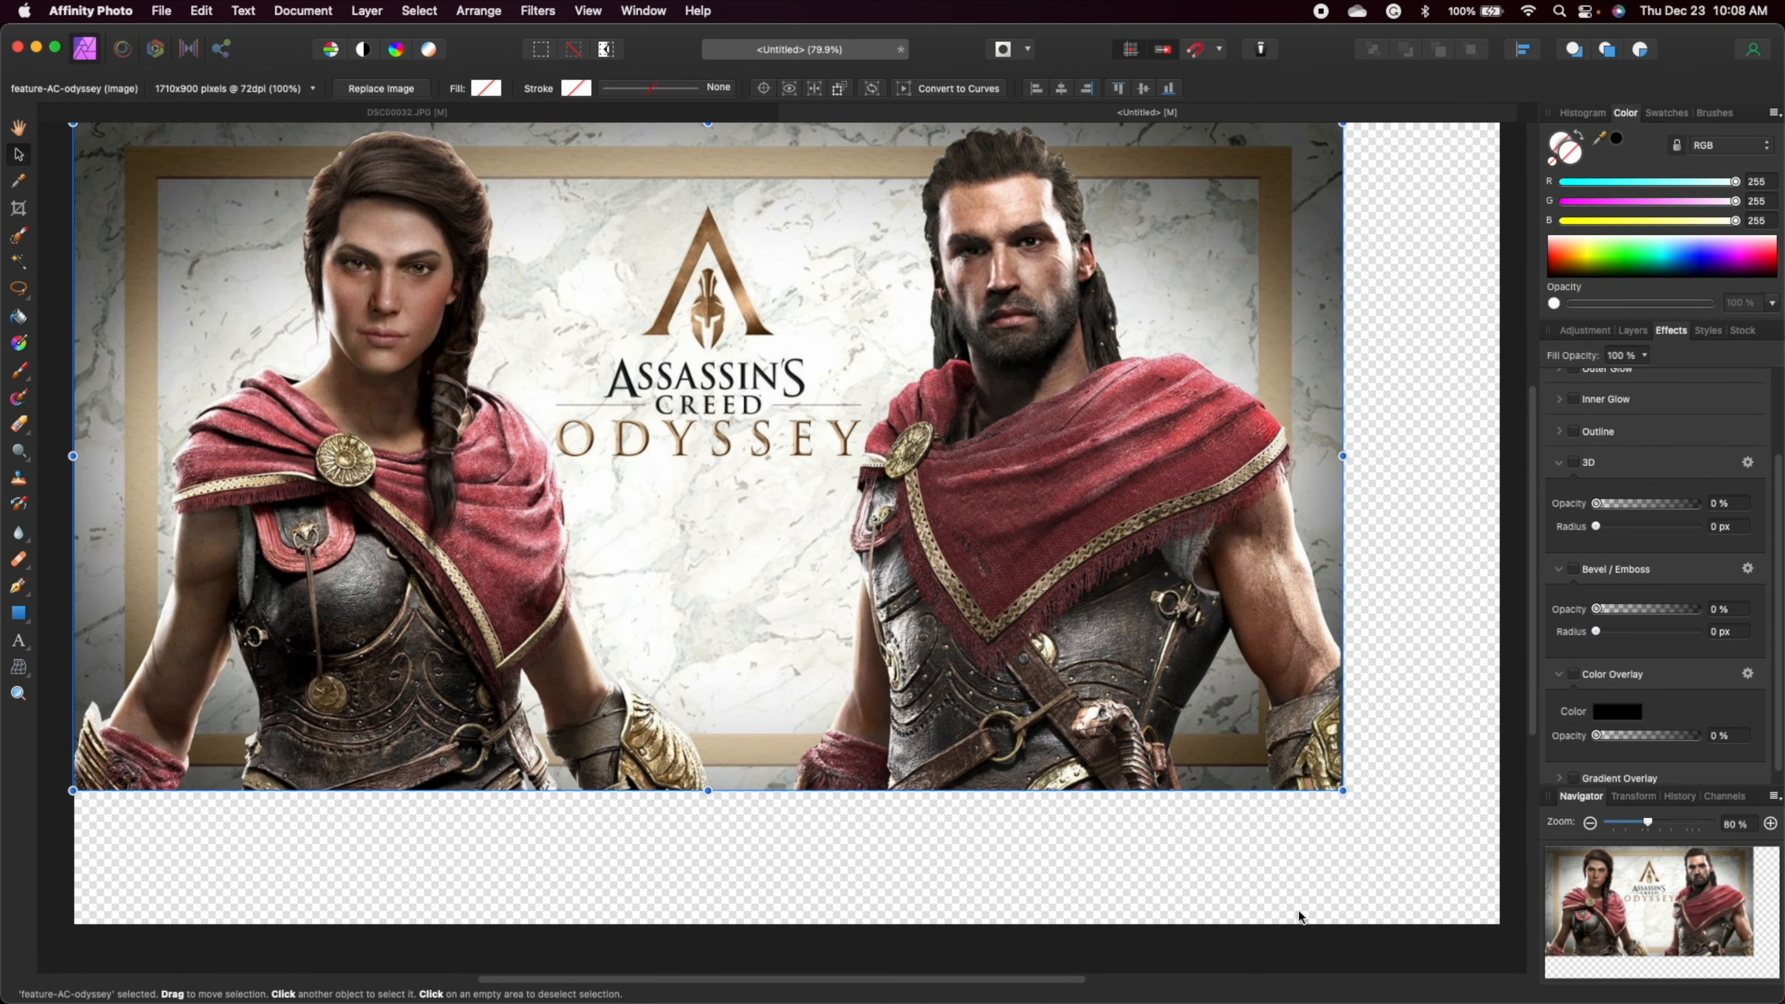
pyautogui.press('super+minus')
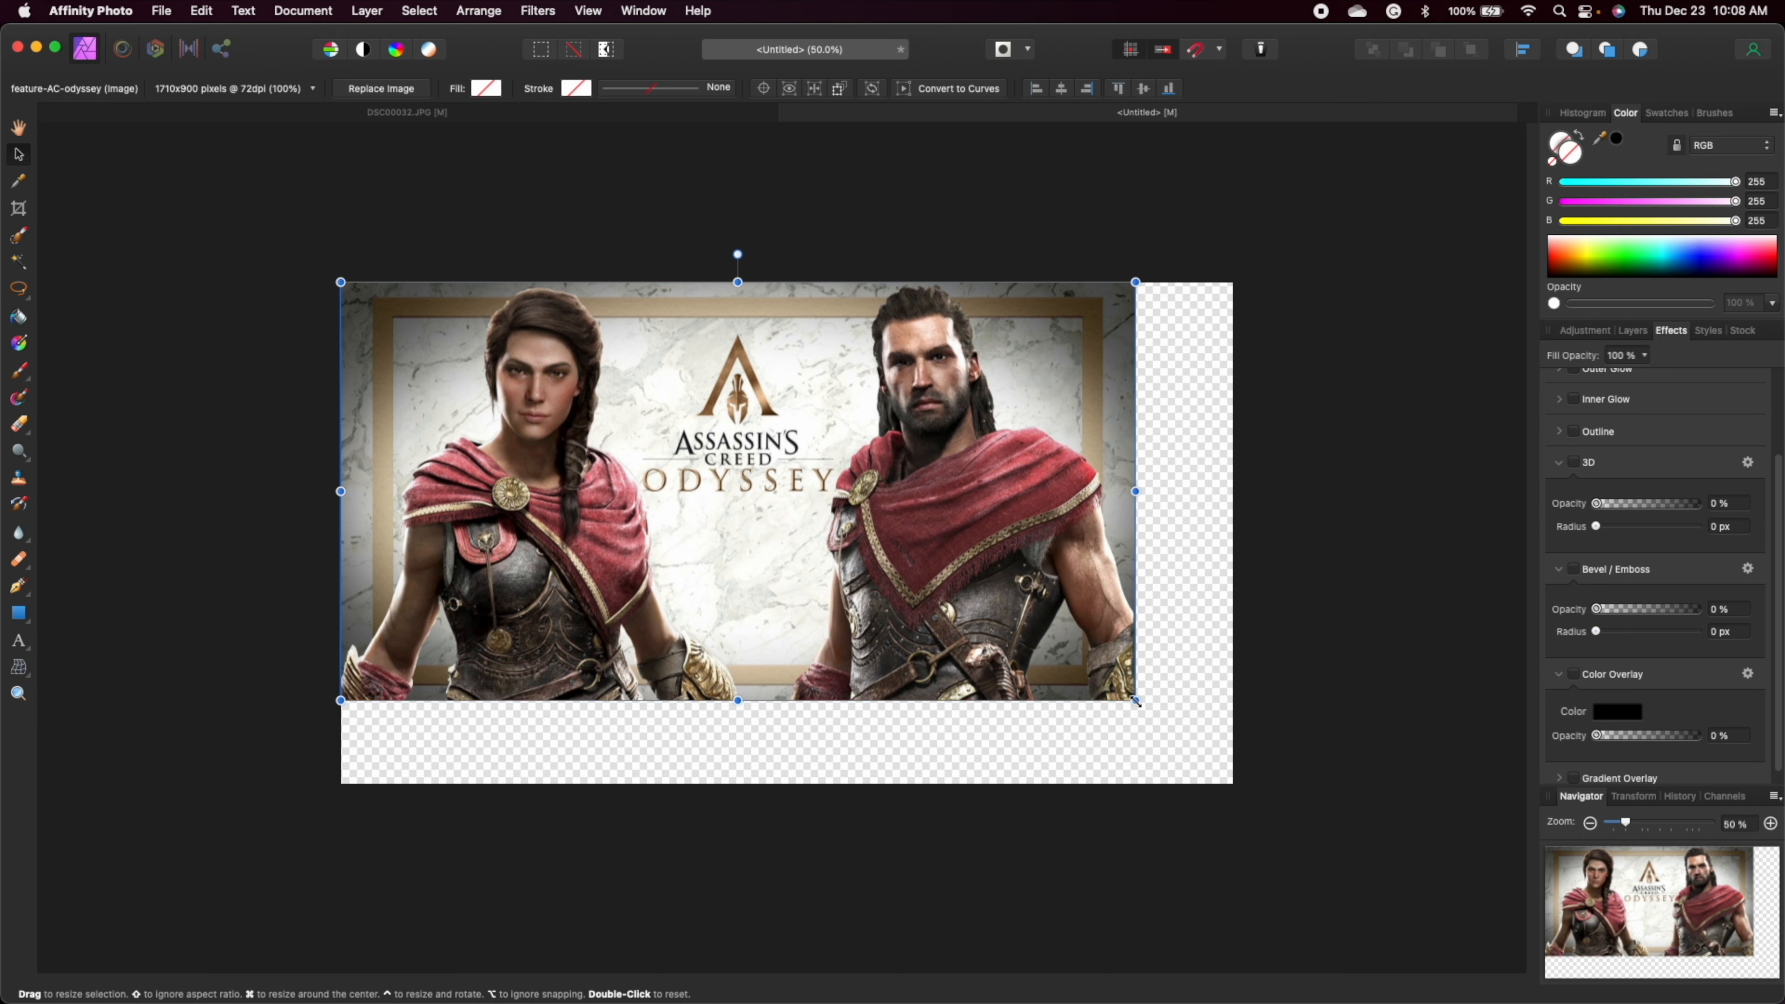
pyautogui.moveTo(1137, 702); pyautogui.dragTo(1284, 816)
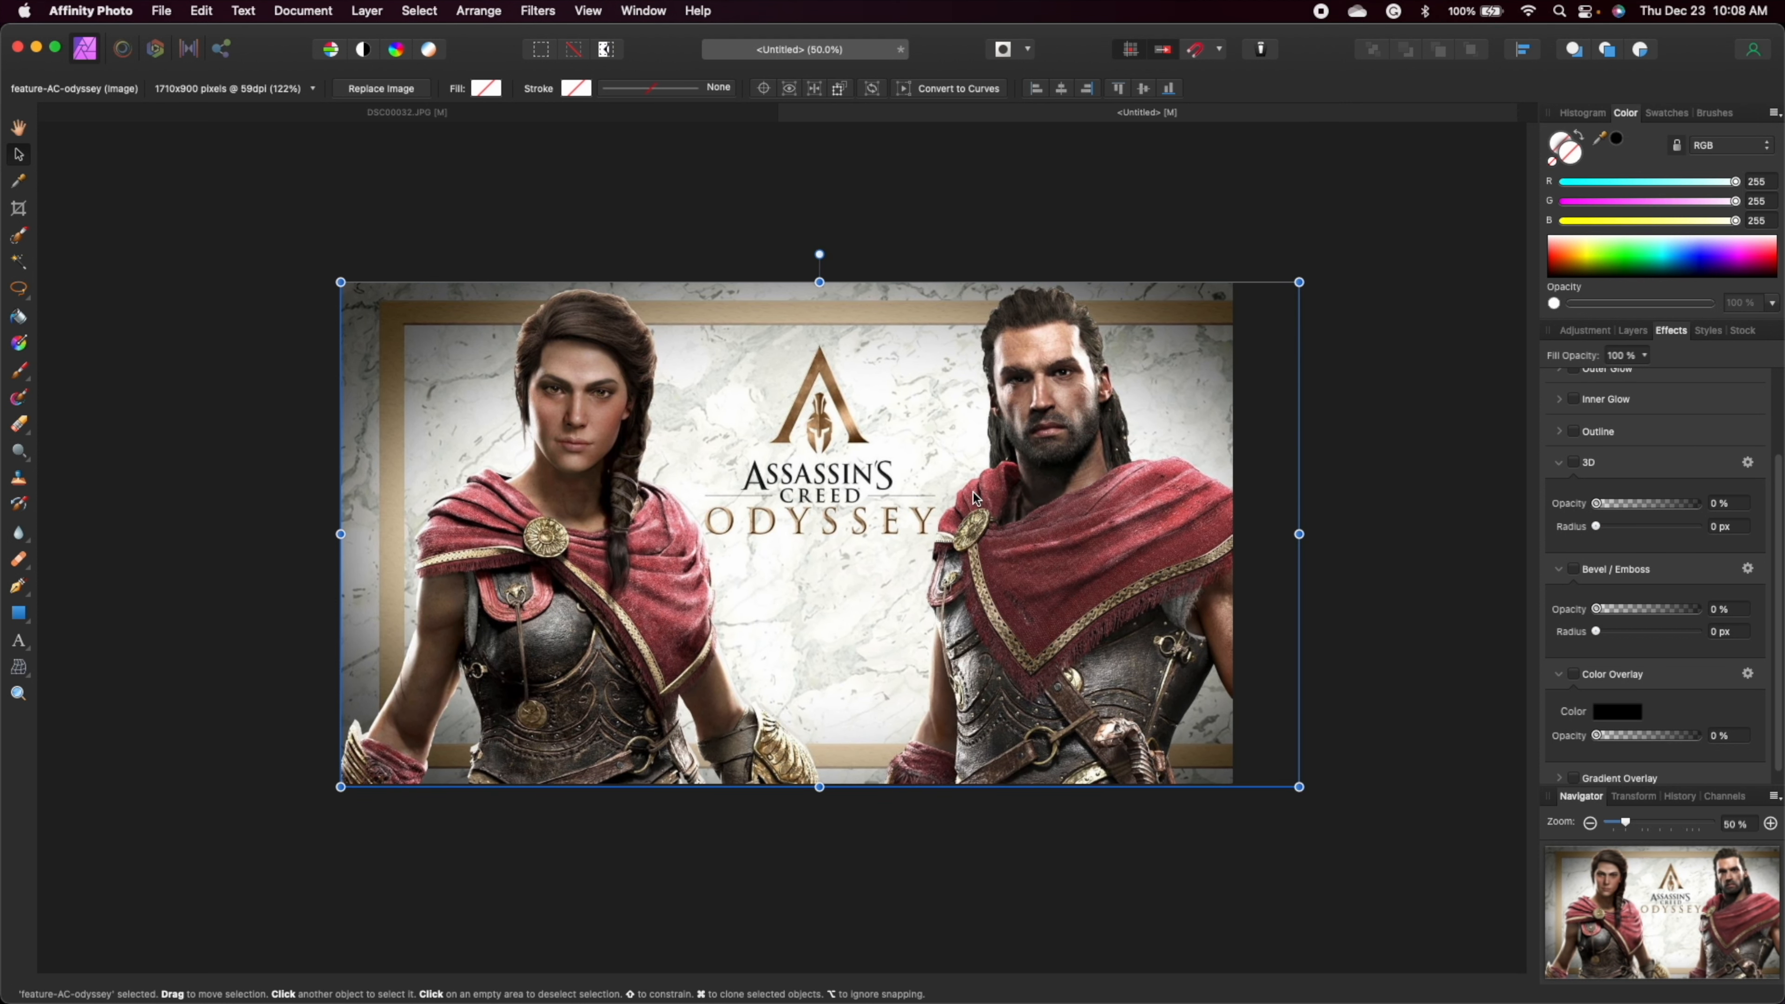
pyautogui.moveTo(969, 497); pyautogui.dragTo(944, 499)
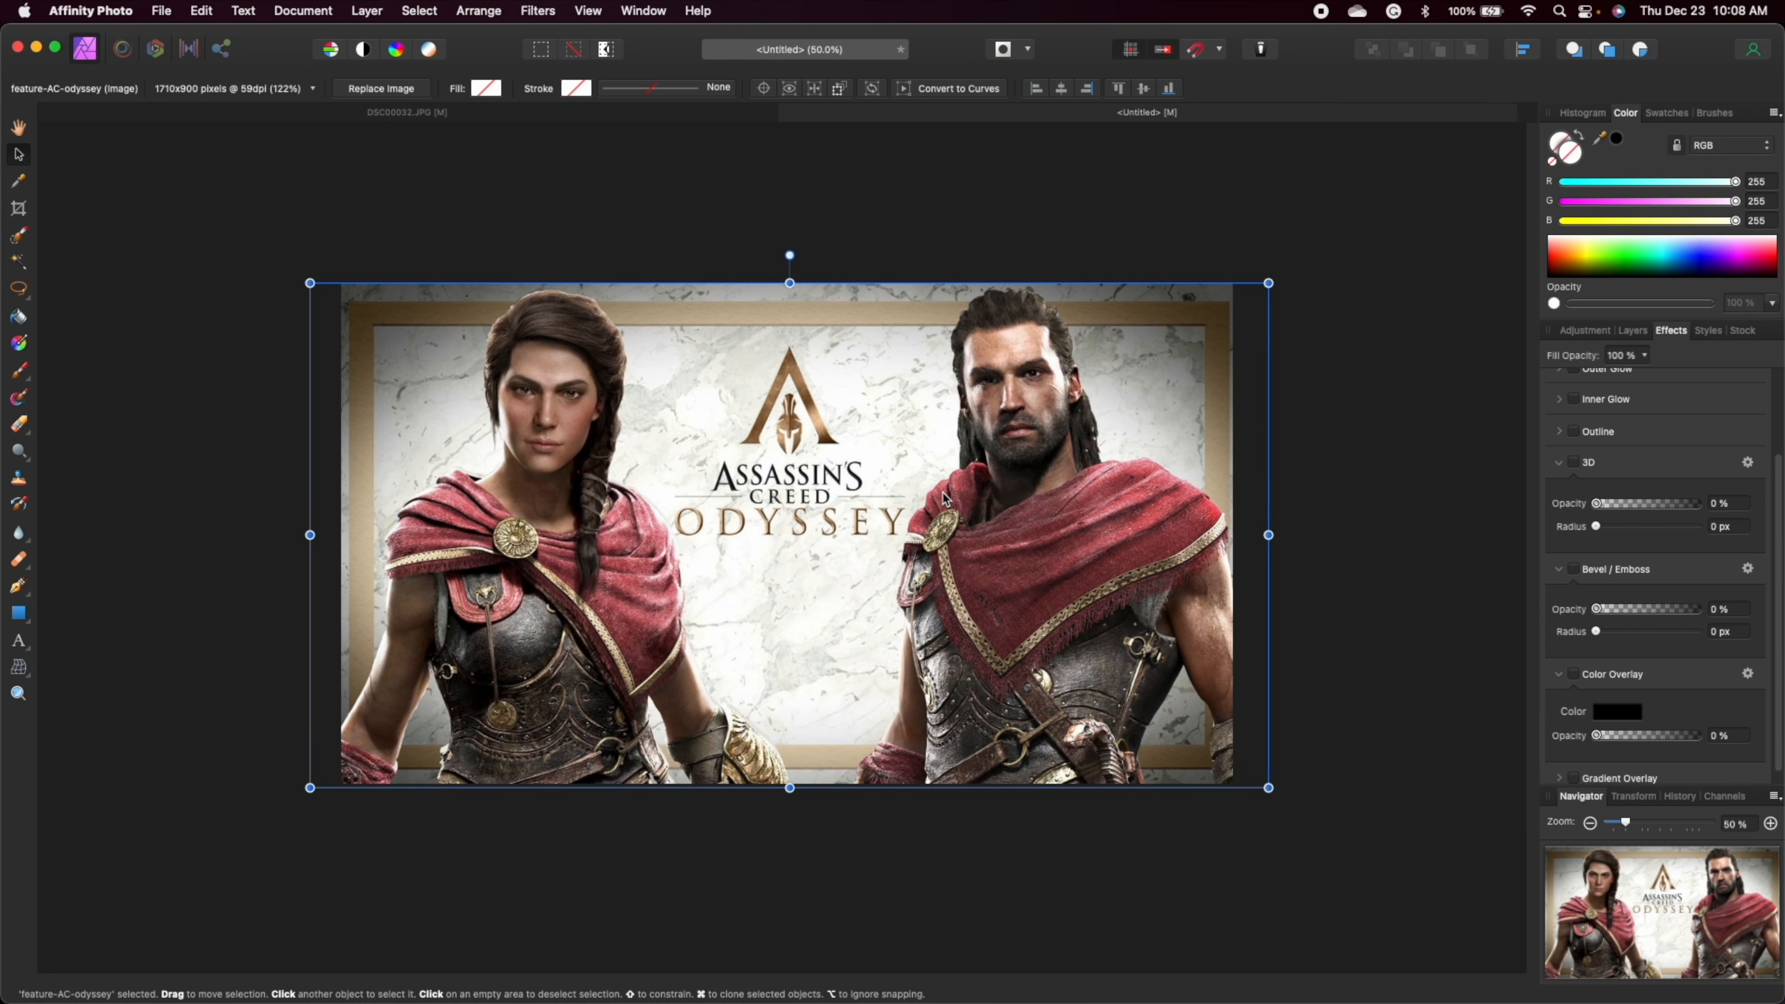
pyautogui.moveTo(944, 498); pyautogui.dragTo(944, 499)
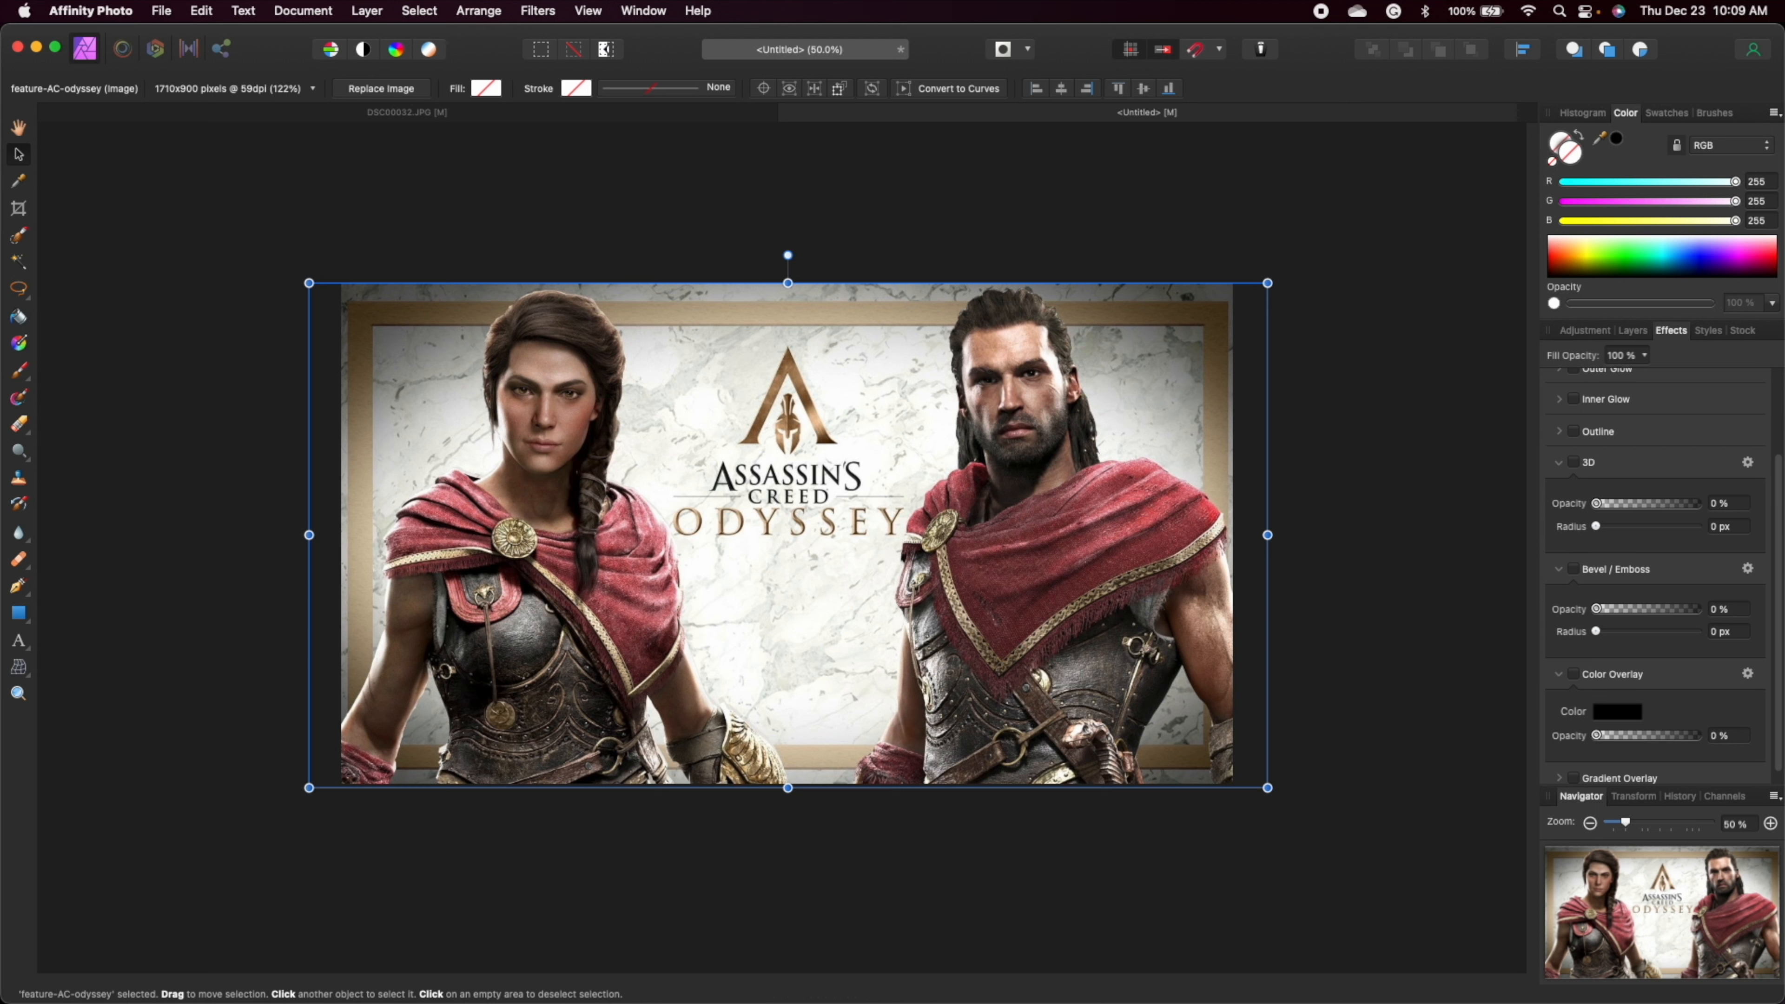
# - Place the cut-out DSC00032.png from the tutorial folder over the artwork and close the folder window
pyautogui.moveTo(1784, 404); pyautogui.dragTo(898, 342)
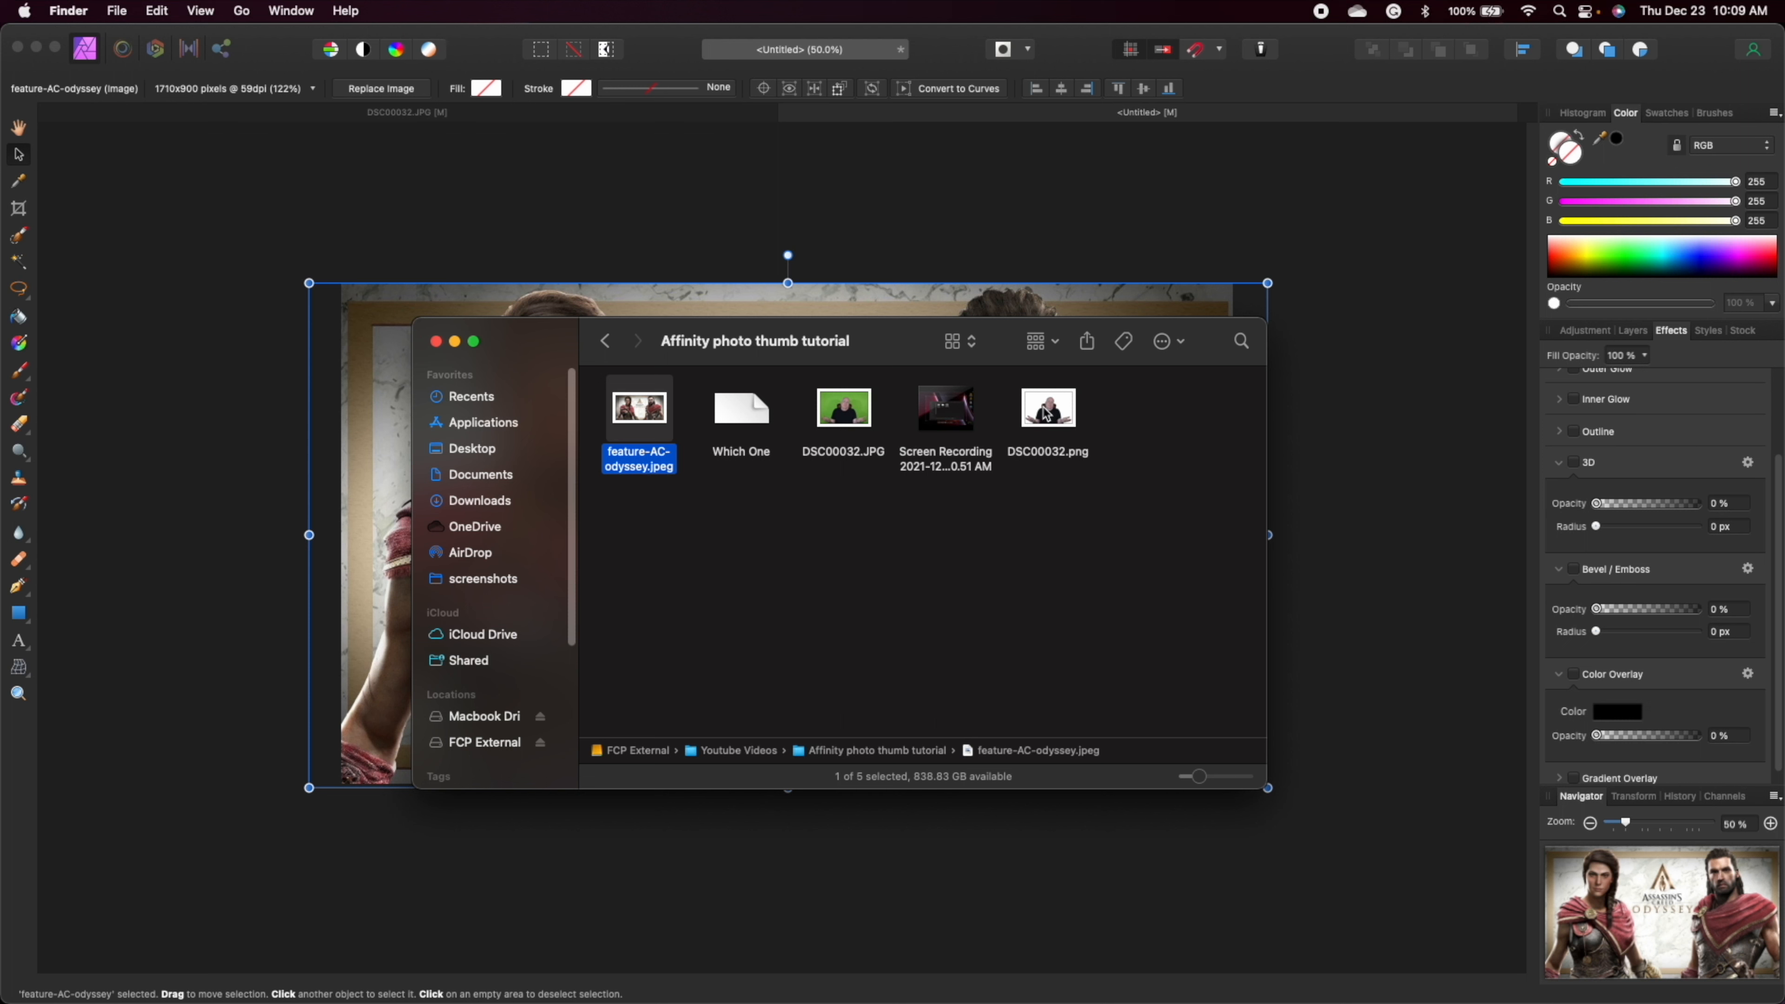
pyautogui.moveTo(1047, 415); pyautogui.dragTo(371, 367)
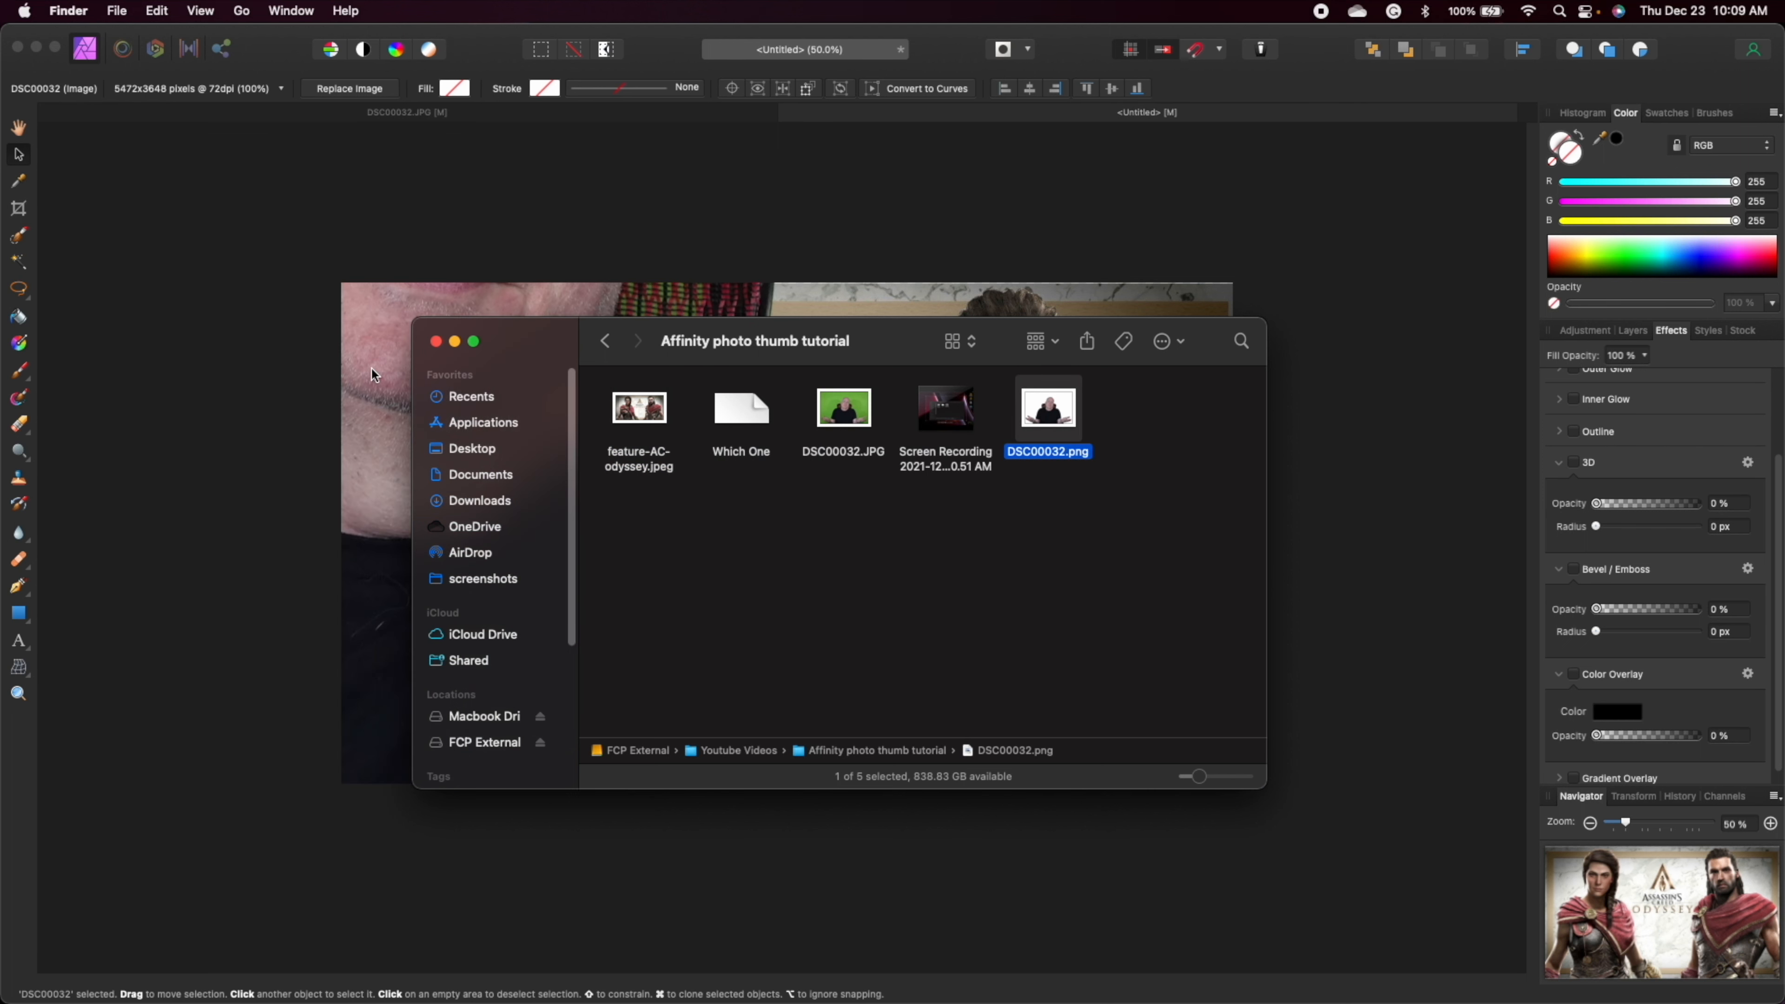
pyautogui.press('super+w')
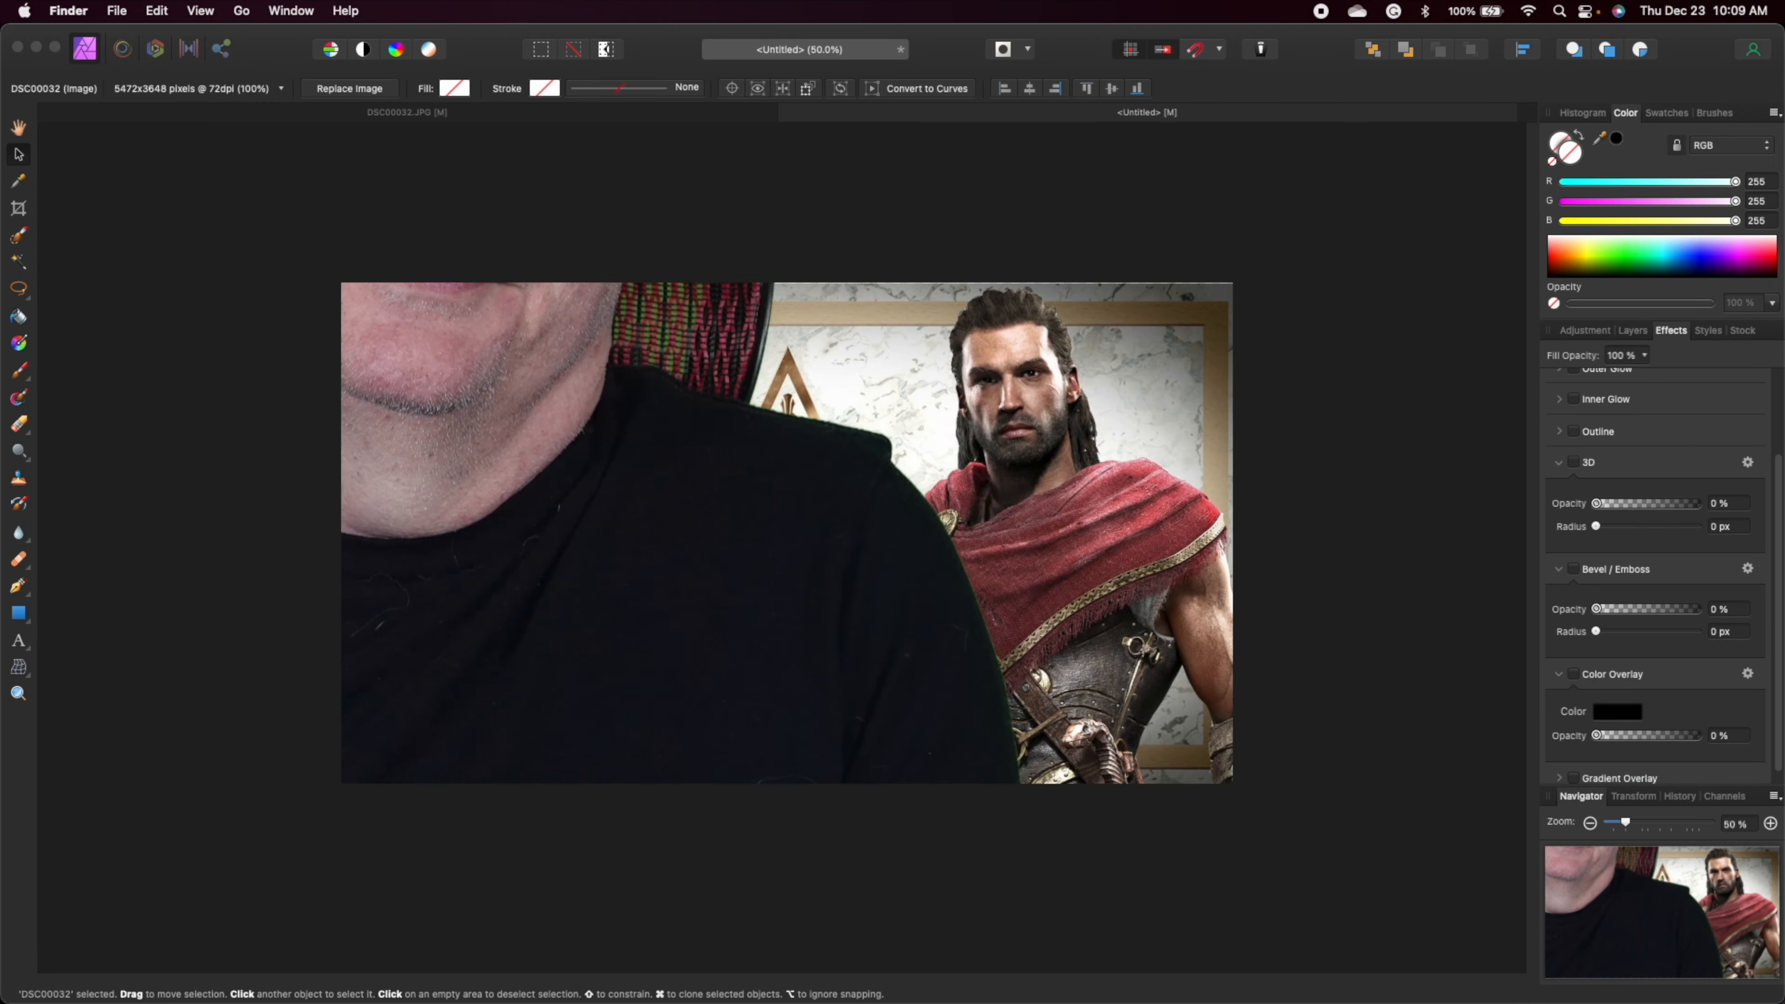
# - Scale the cut-out portrait down to about 36% and move it over the artwork between the two characters
pyautogui.click(1287, 480)
pyautogui.press('super+minus')
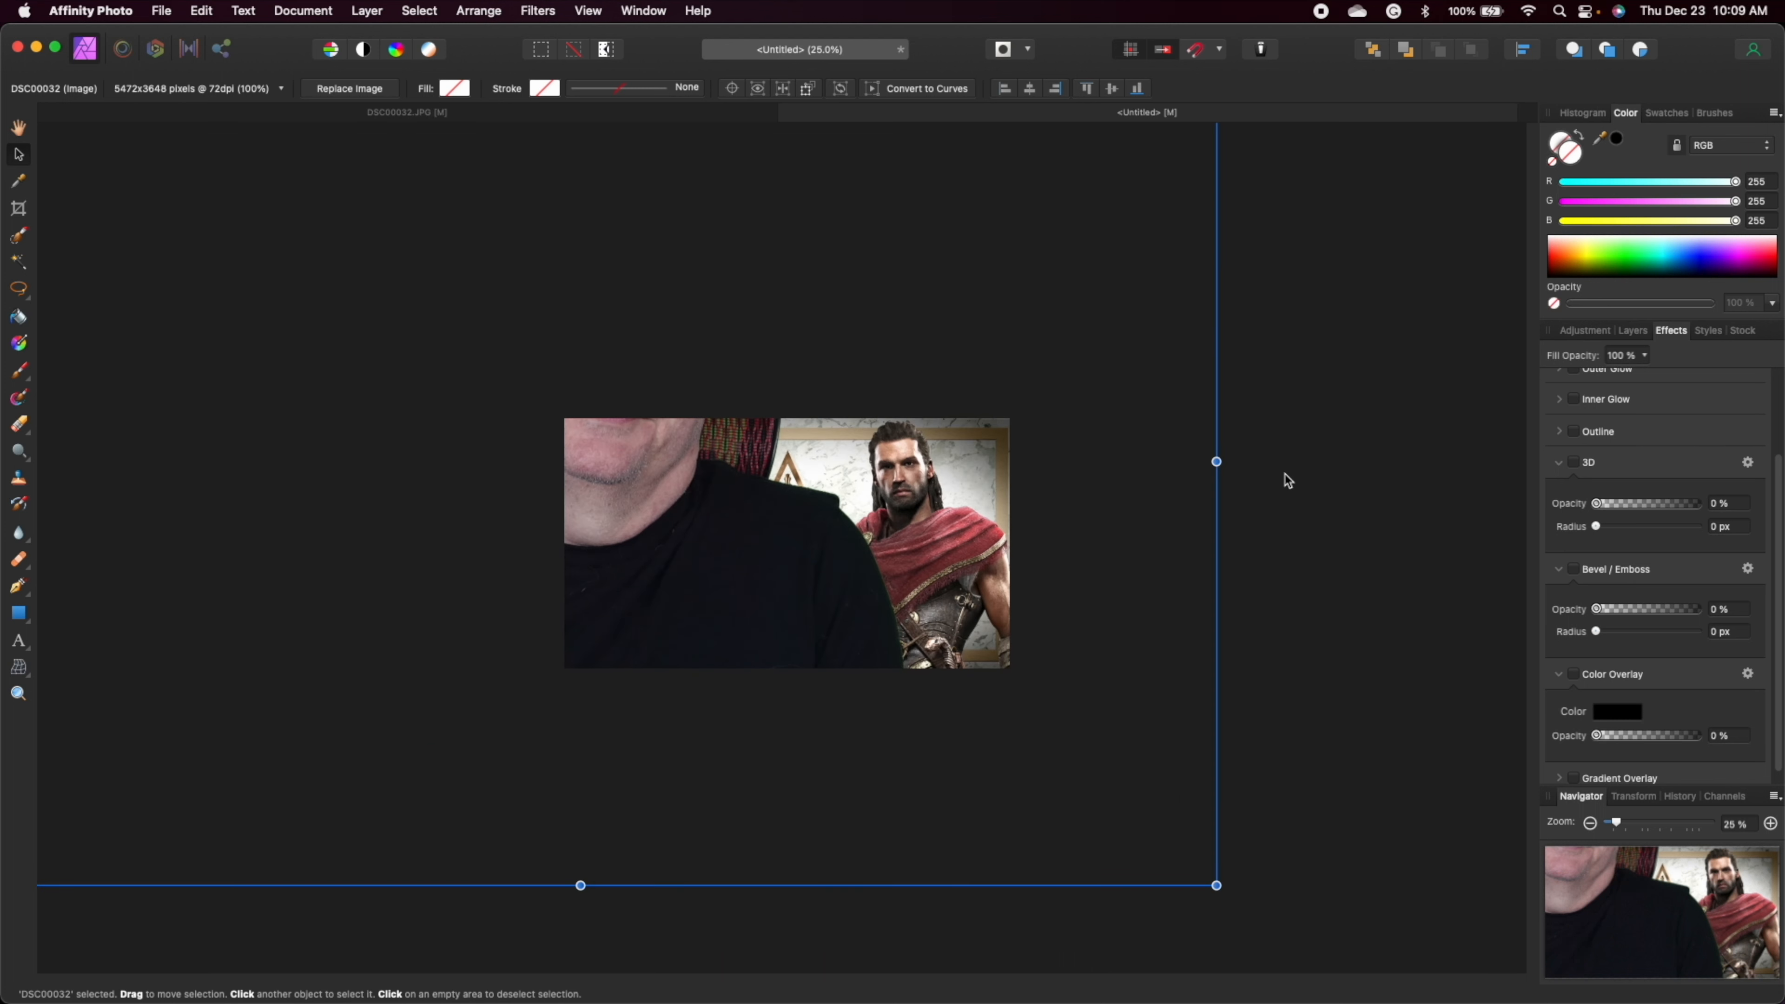
pyautogui.hscroll(-1, 1288, 481)
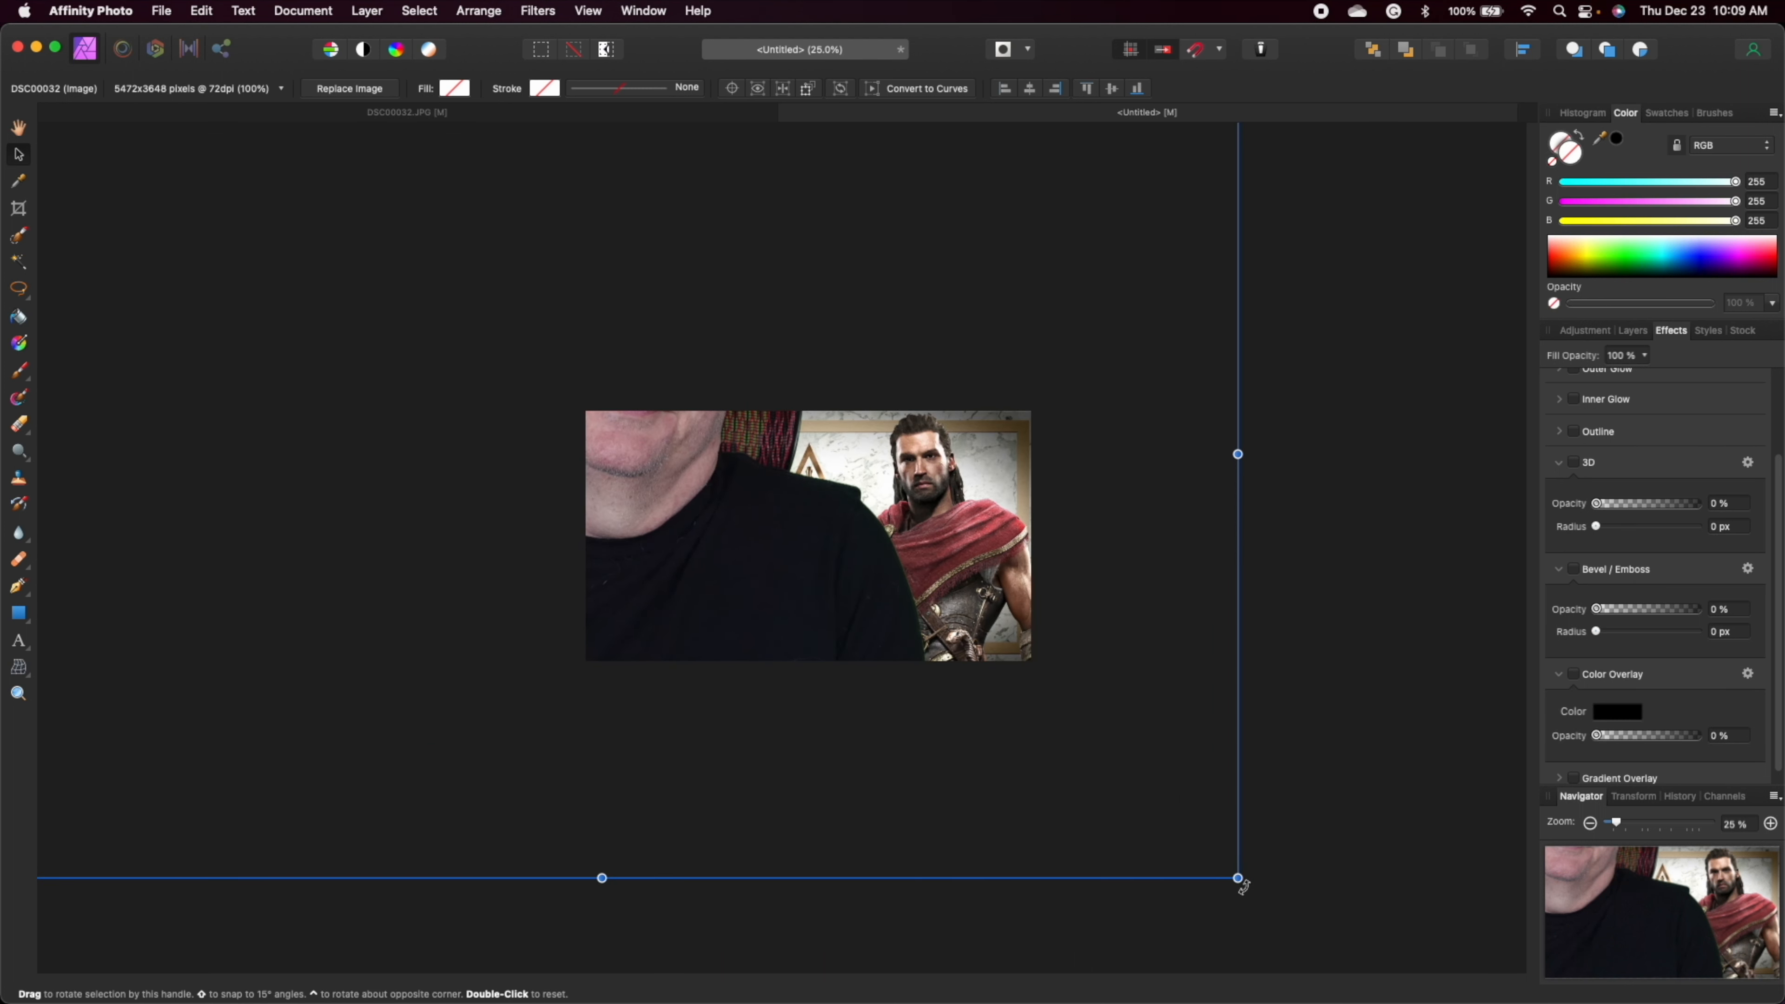
pyautogui.moveTo(1239, 879); pyautogui.dragTo(447, 274)
pyautogui.moveTo(225, 217); pyautogui.dragTo(842, 549)
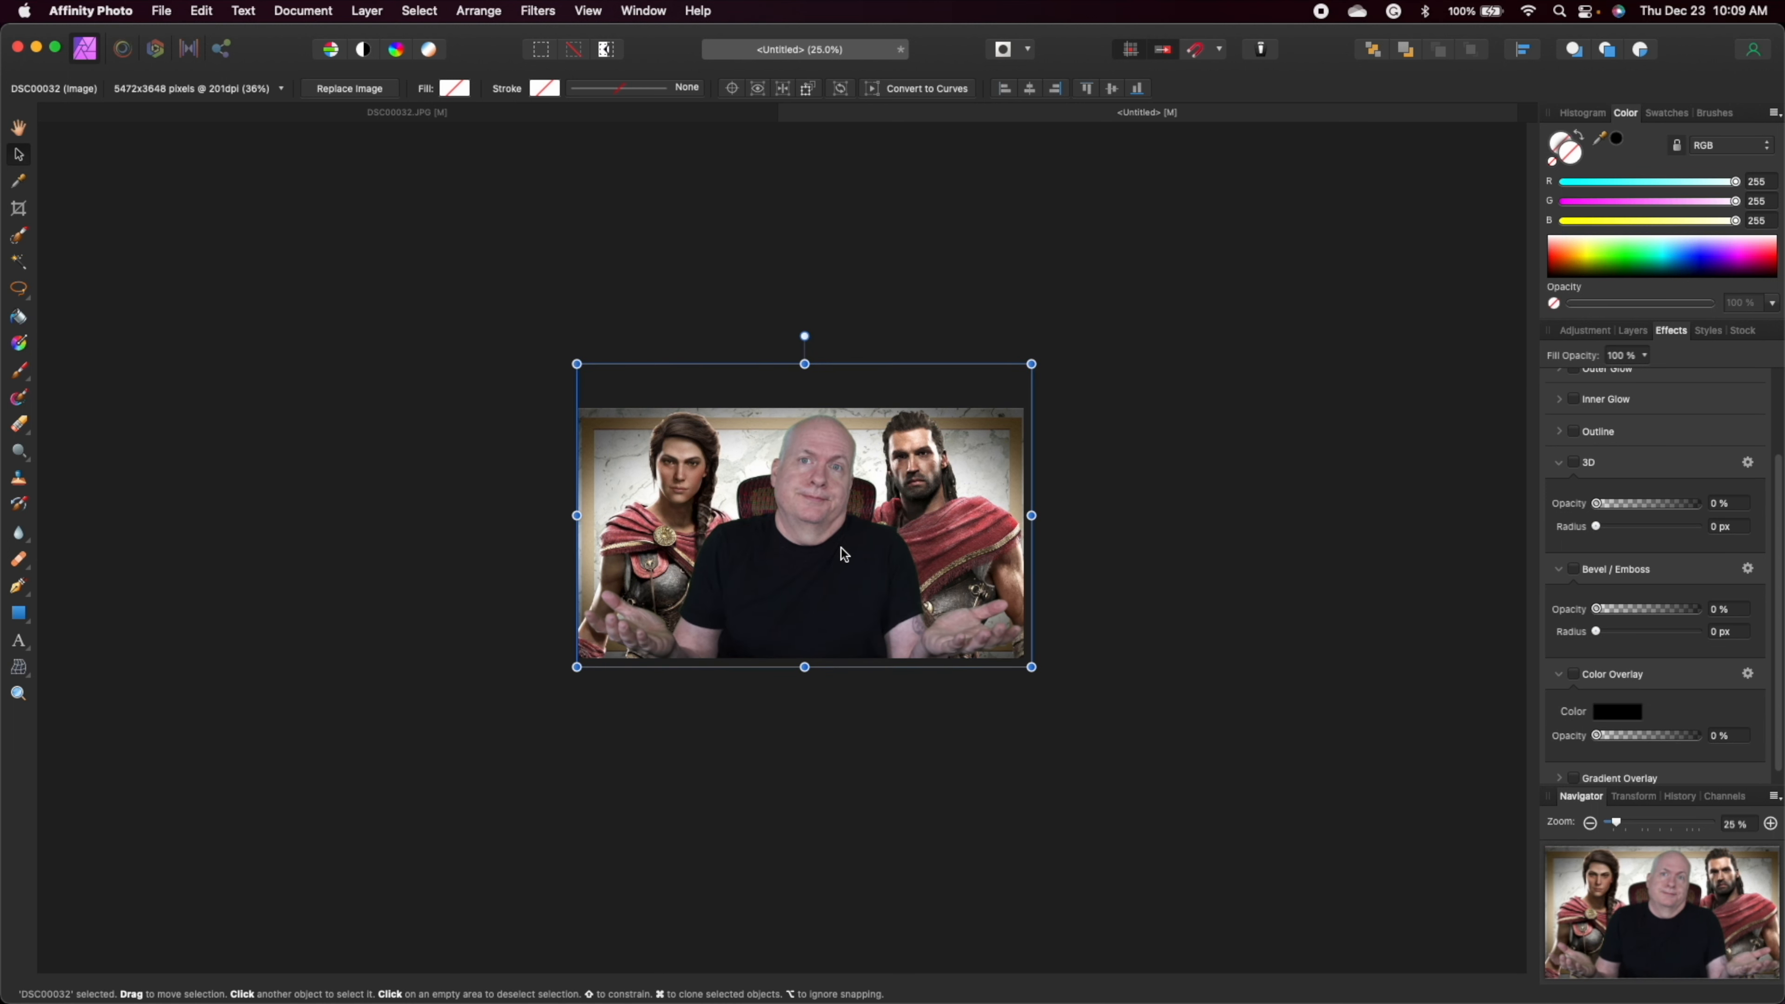
# - Reduce the cut-out portrait to about 33% and reposition it between the characters with its lower edge on the canvas bottom
pyautogui.press('super+equal')
pyautogui.press('super+equal')
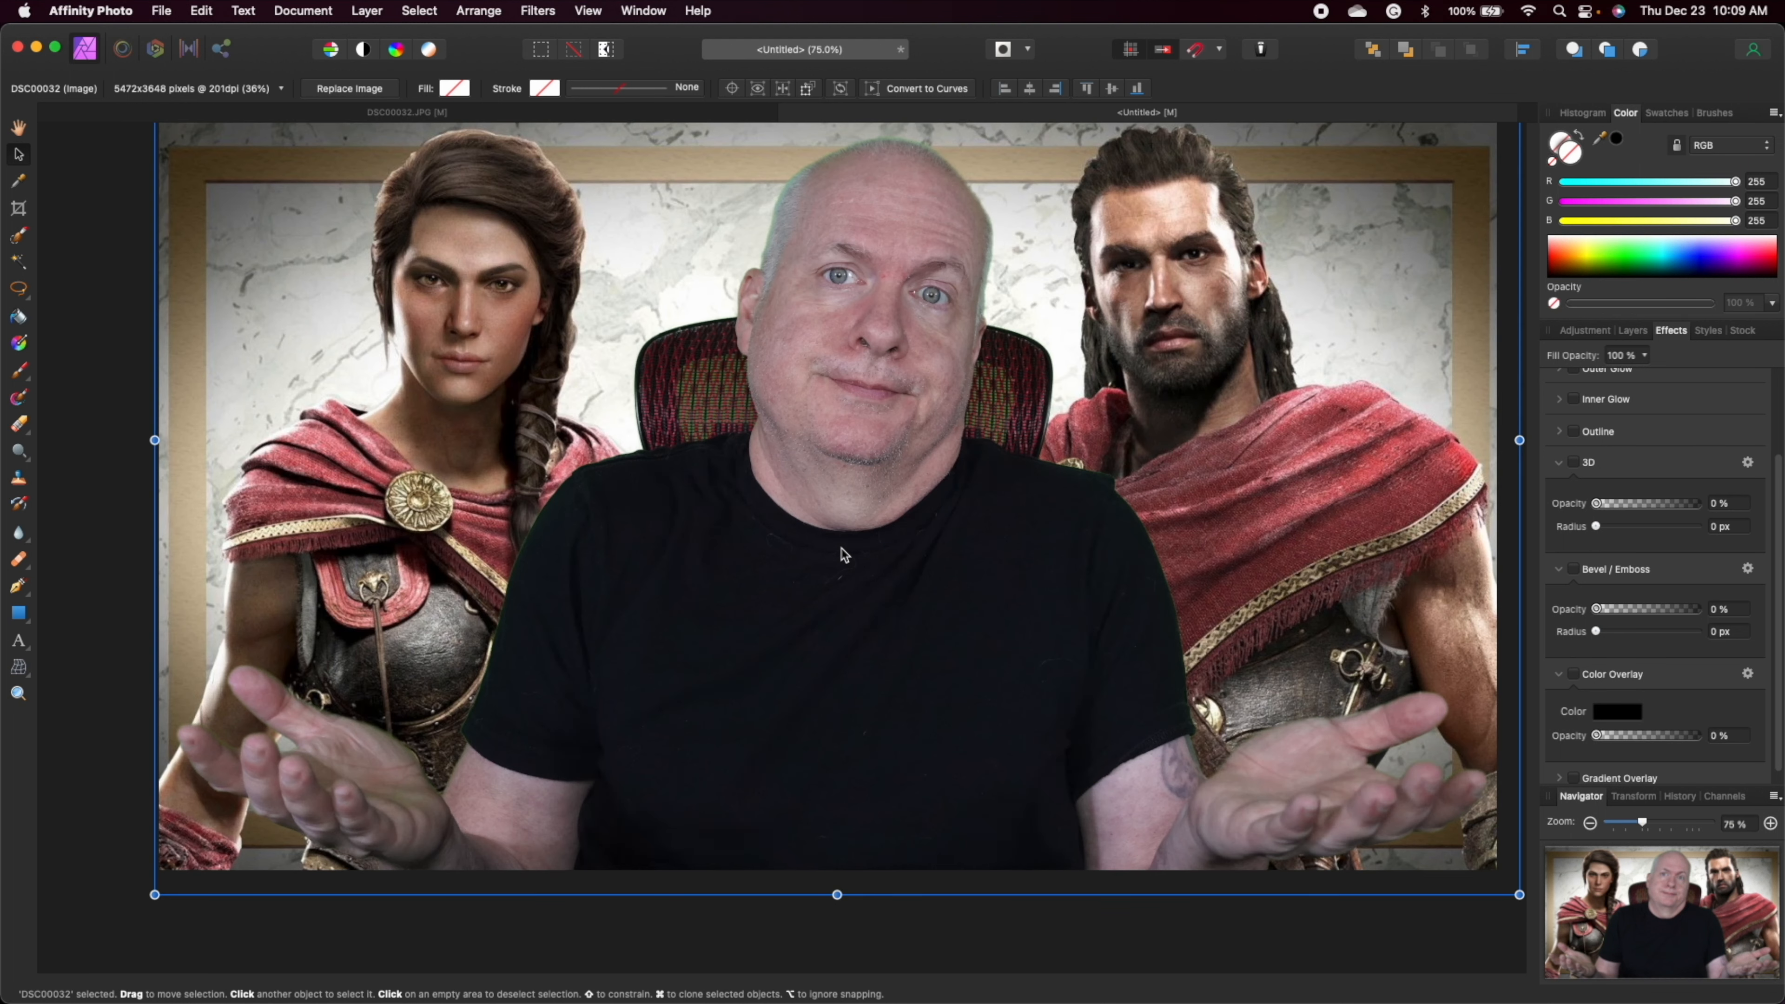
pyautogui.scroll(1, 1335, 867)
pyautogui.hscroll(1, 1336, 866)
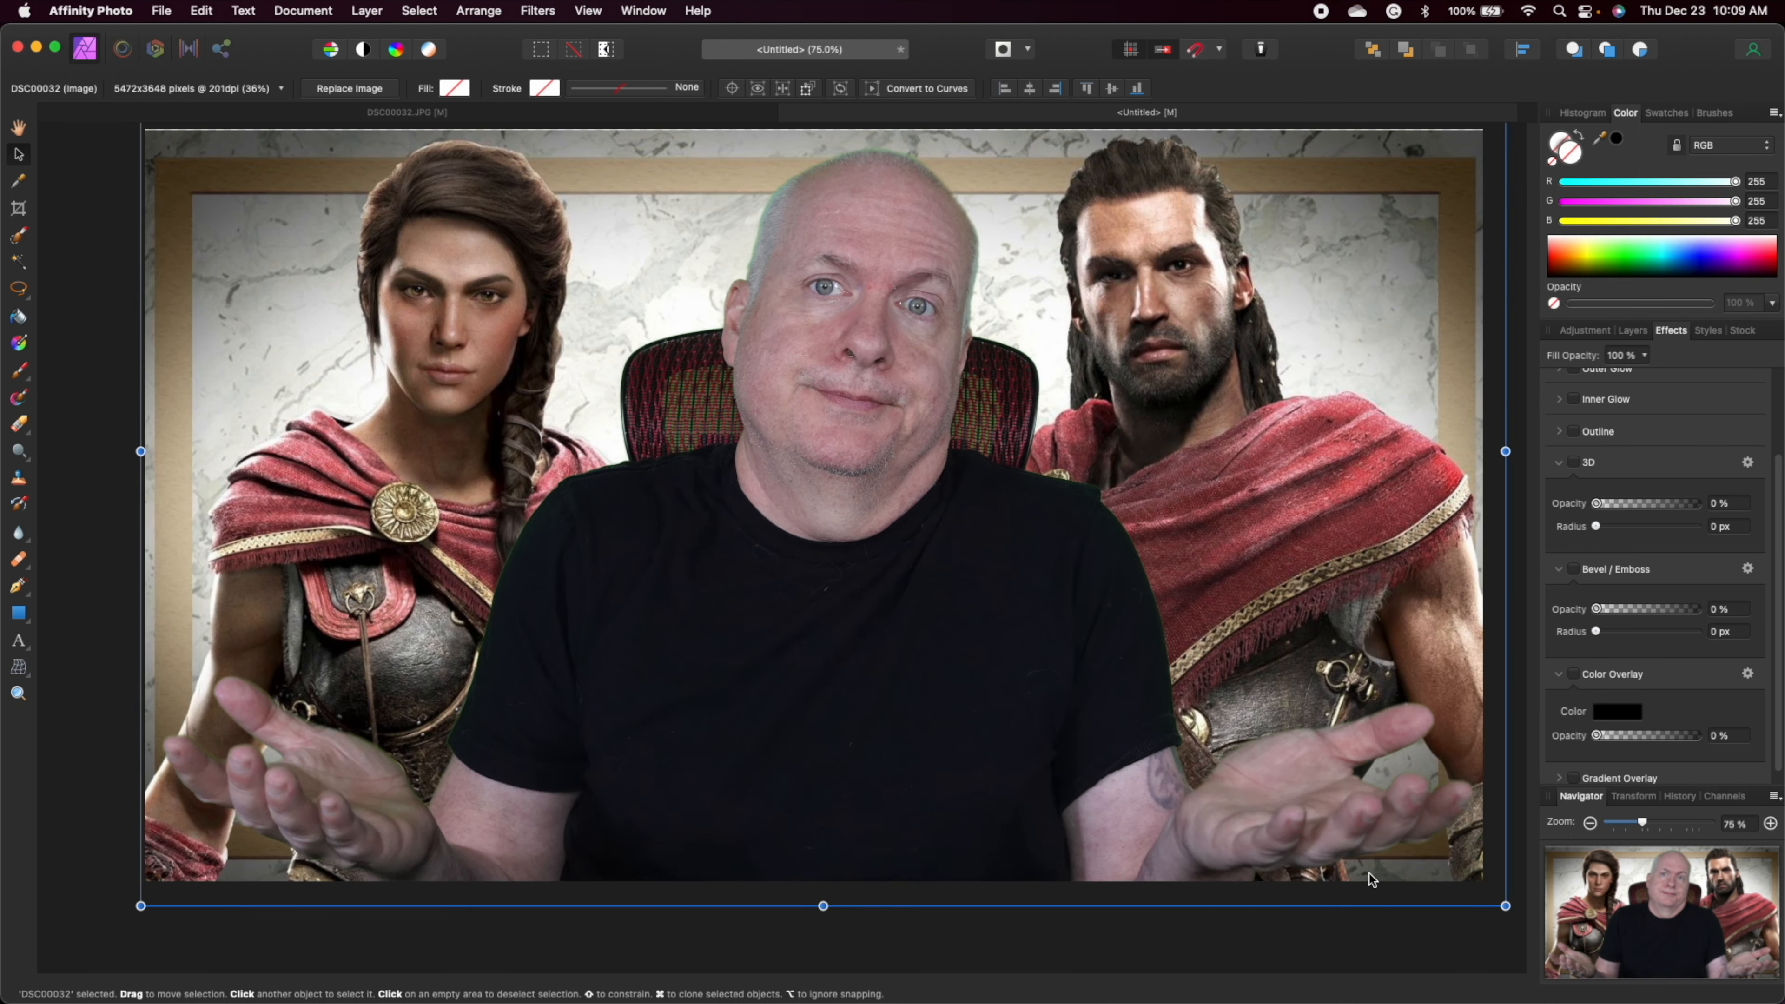
pyautogui.moveTo(1506, 914); pyautogui.dragTo(1395, 838)
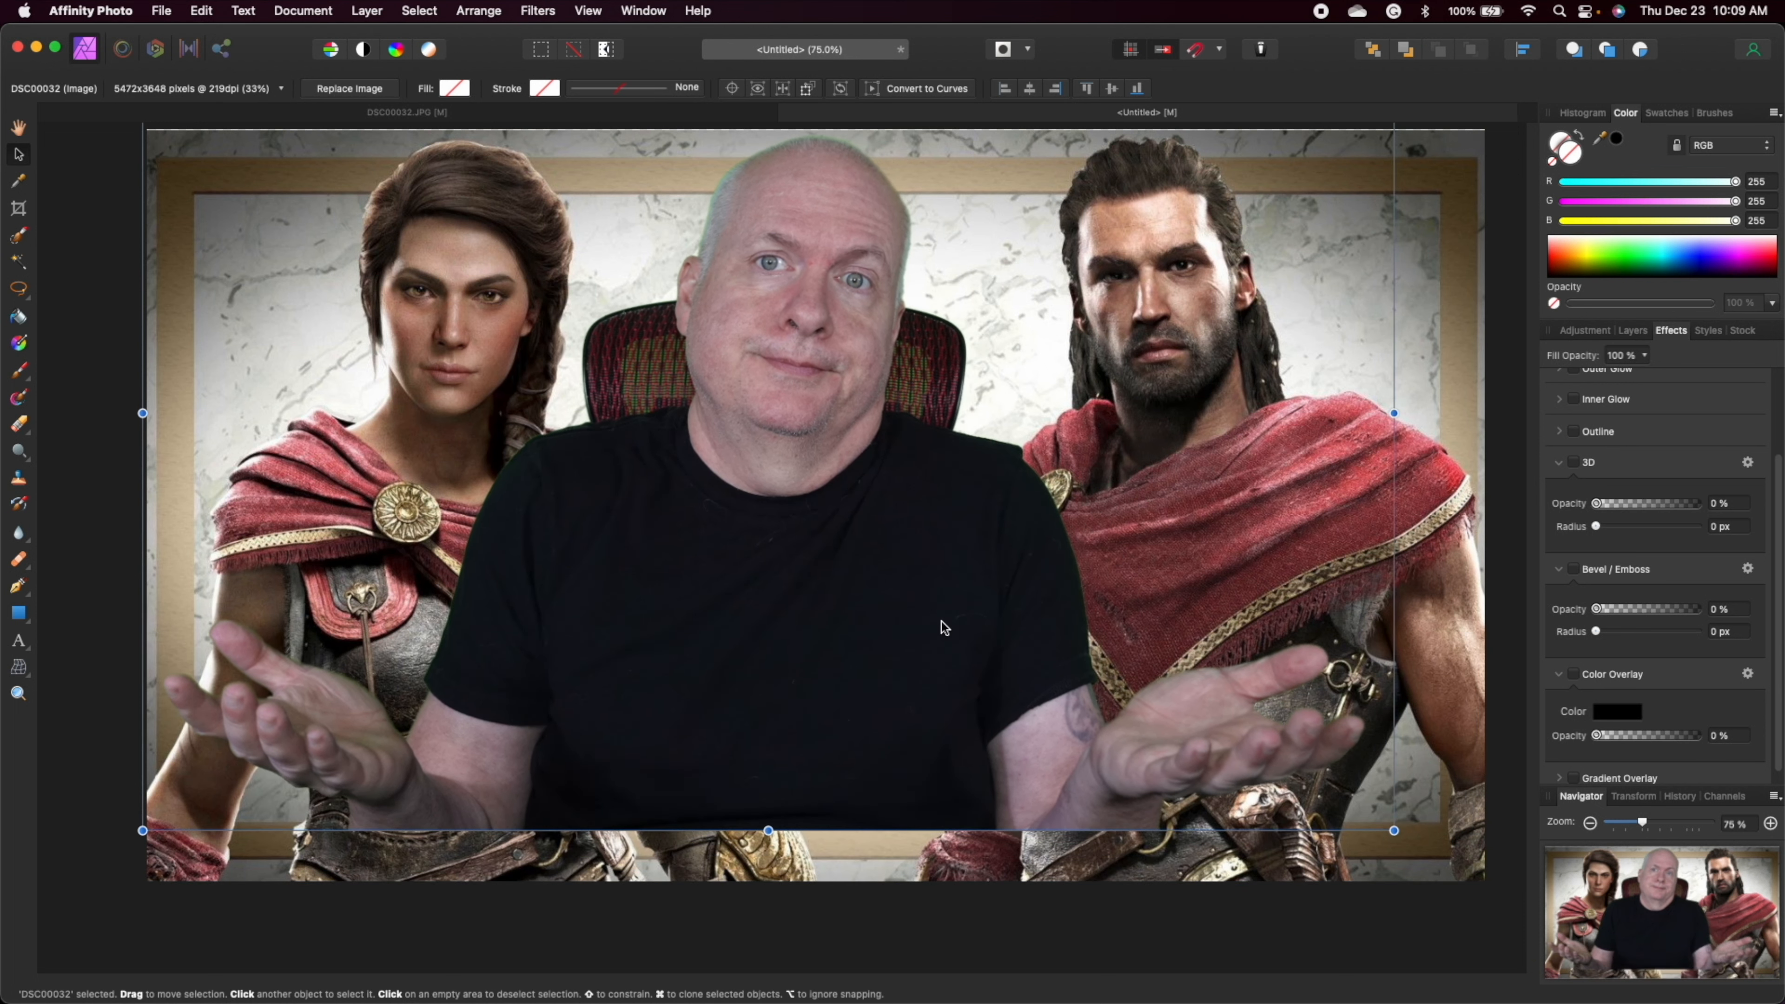
pyautogui.moveTo(956, 638); pyautogui.dragTo(1004, 754)
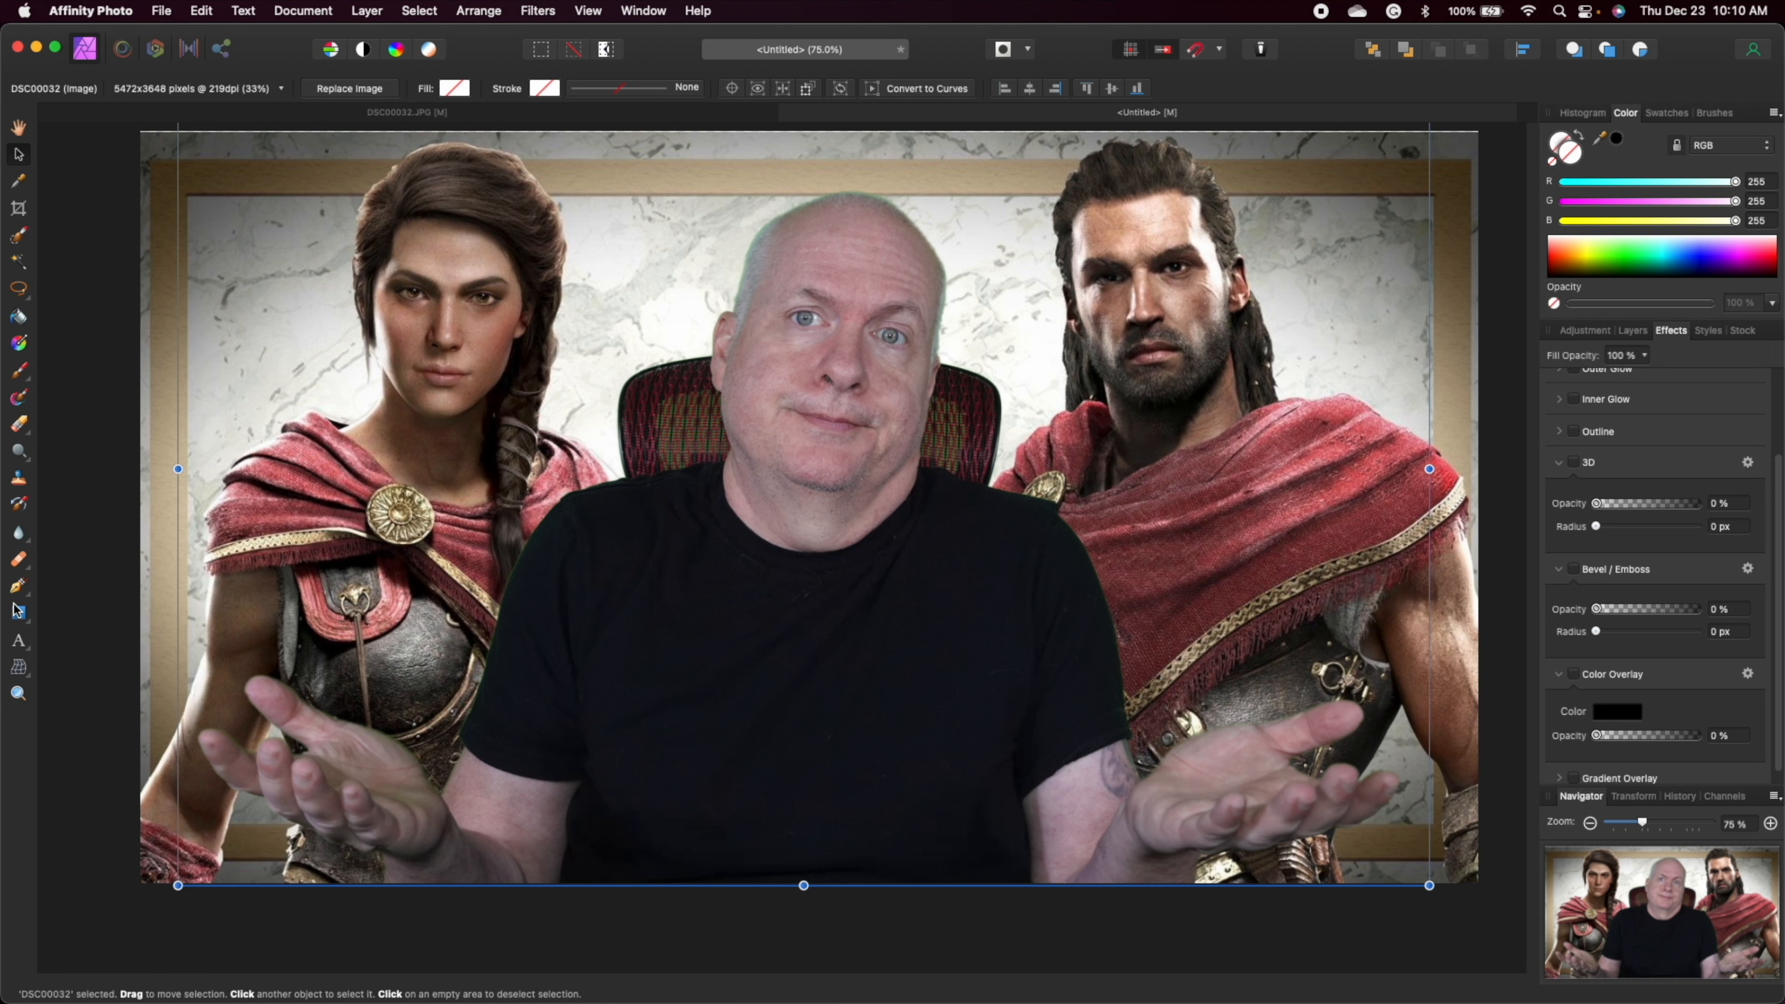
# - Set up the Art Text tool with the Arial Black font at 96 pt
pyautogui.click(19, 642)
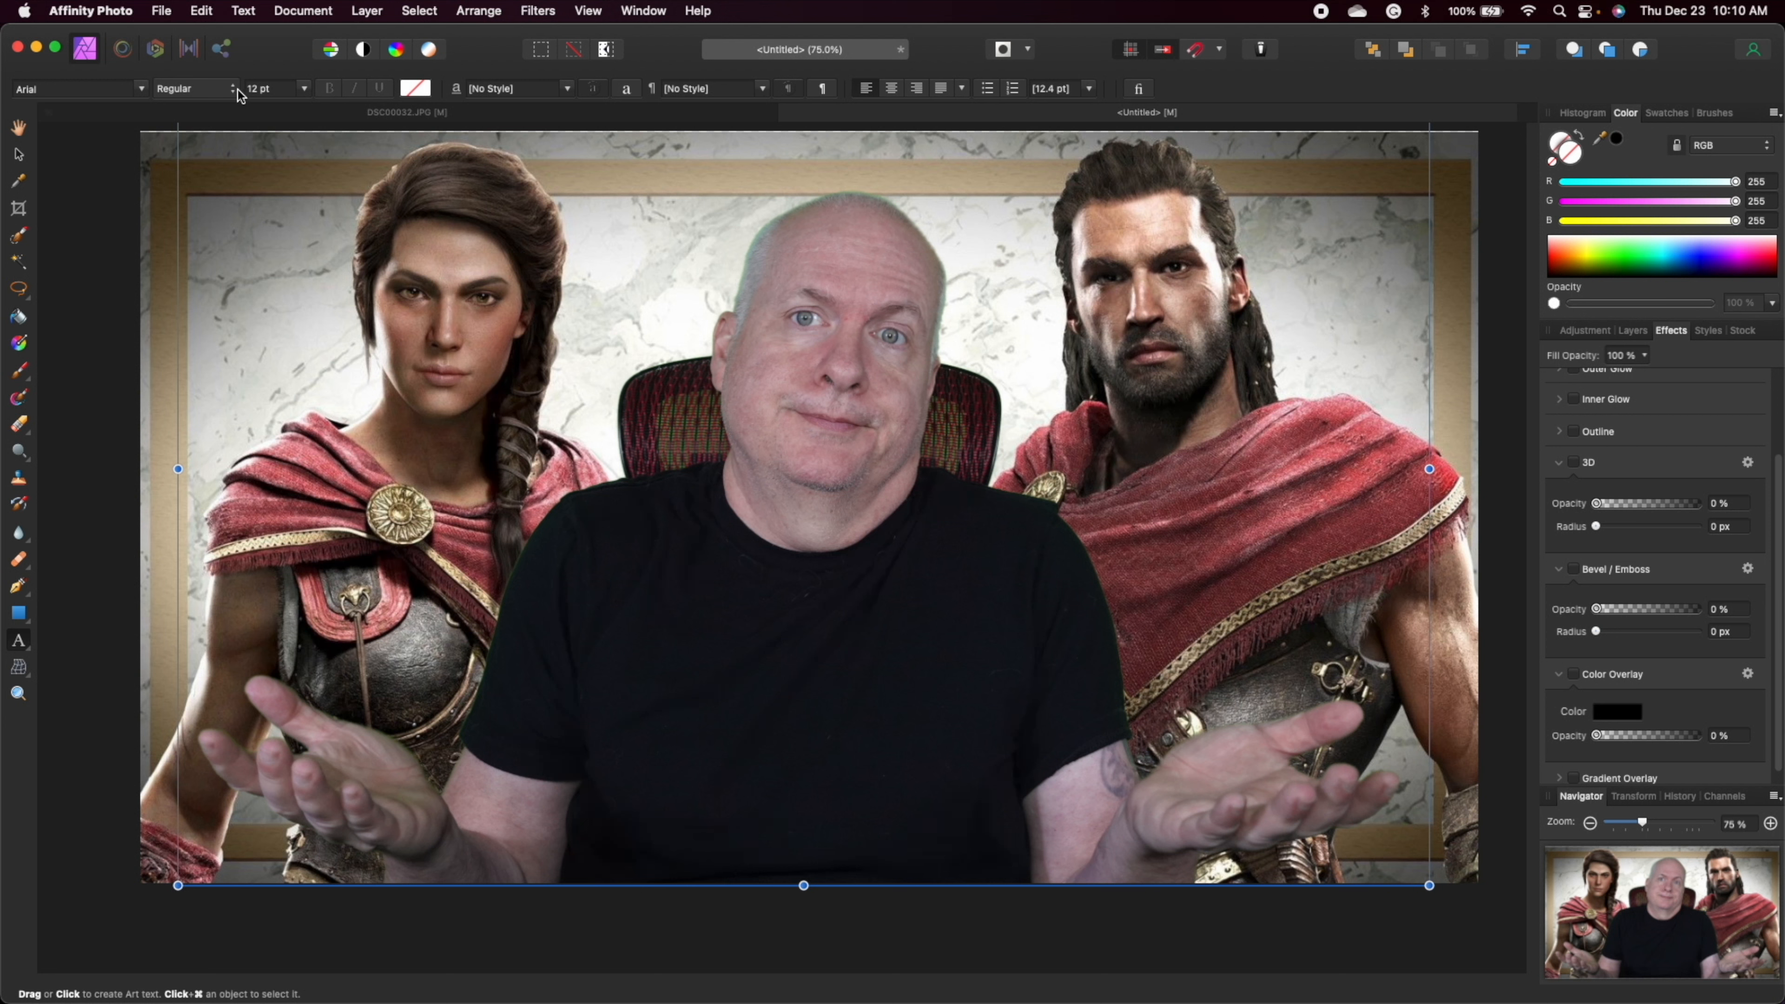
pyautogui.click(305, 90)
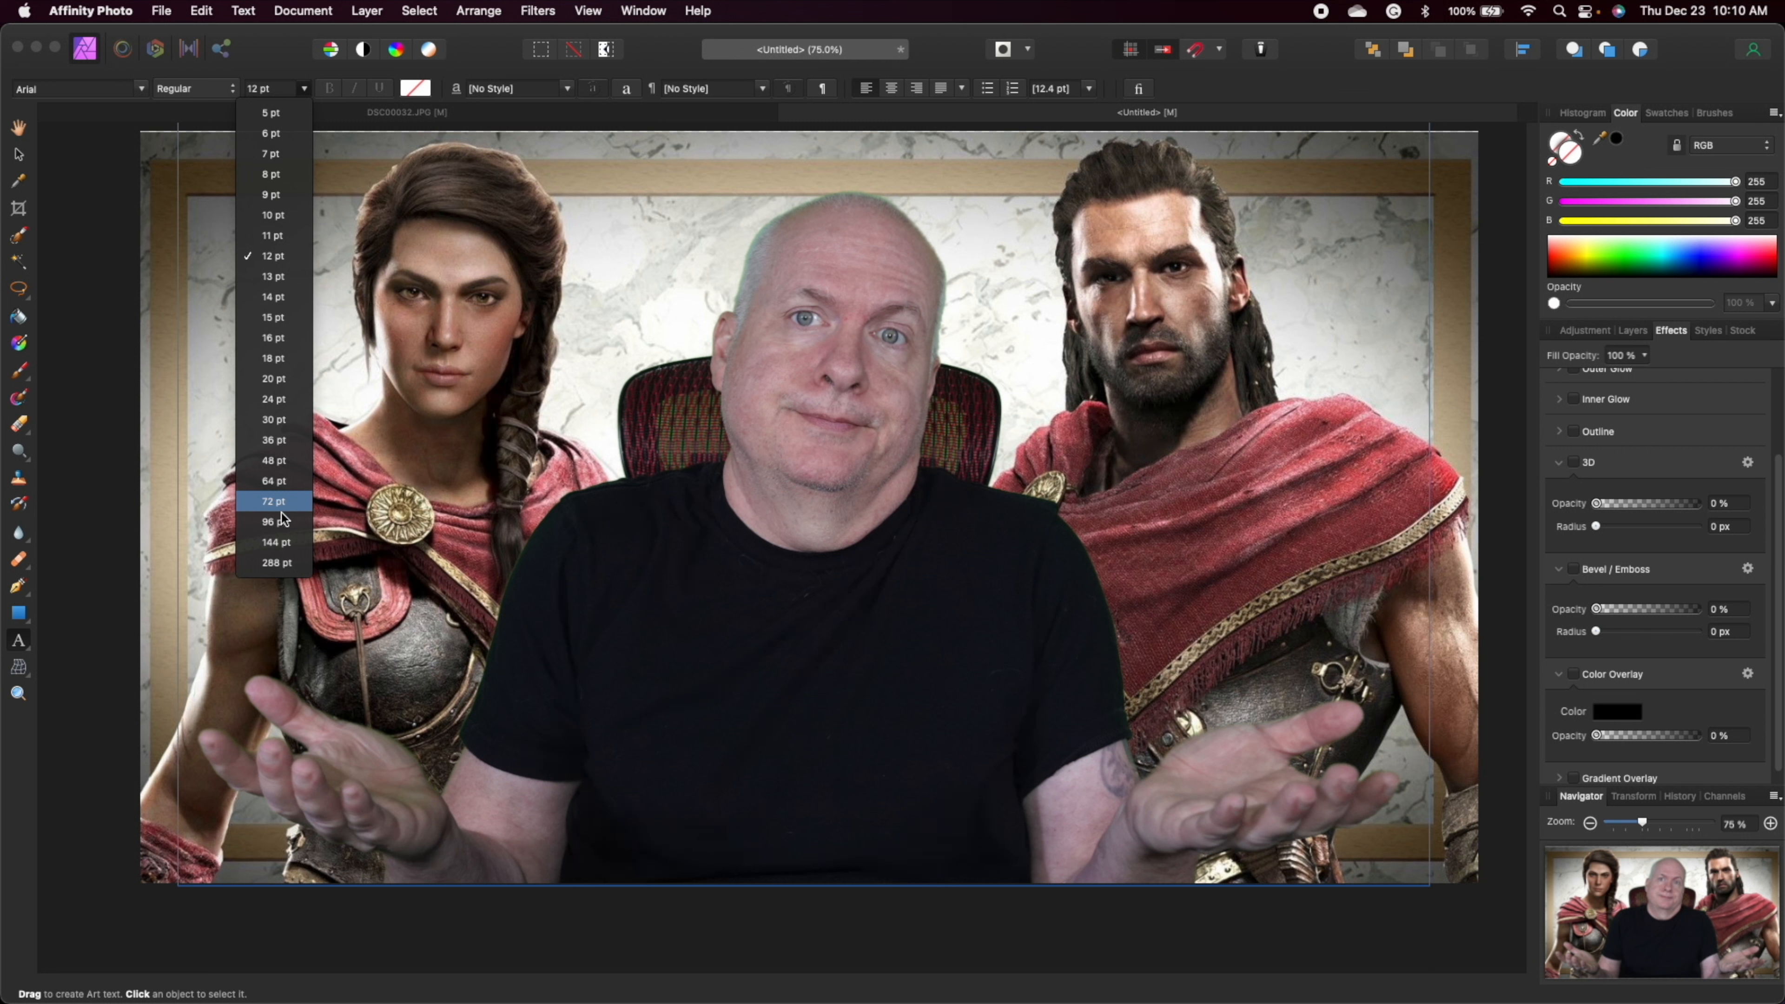
pyautogui.click(274, 522)
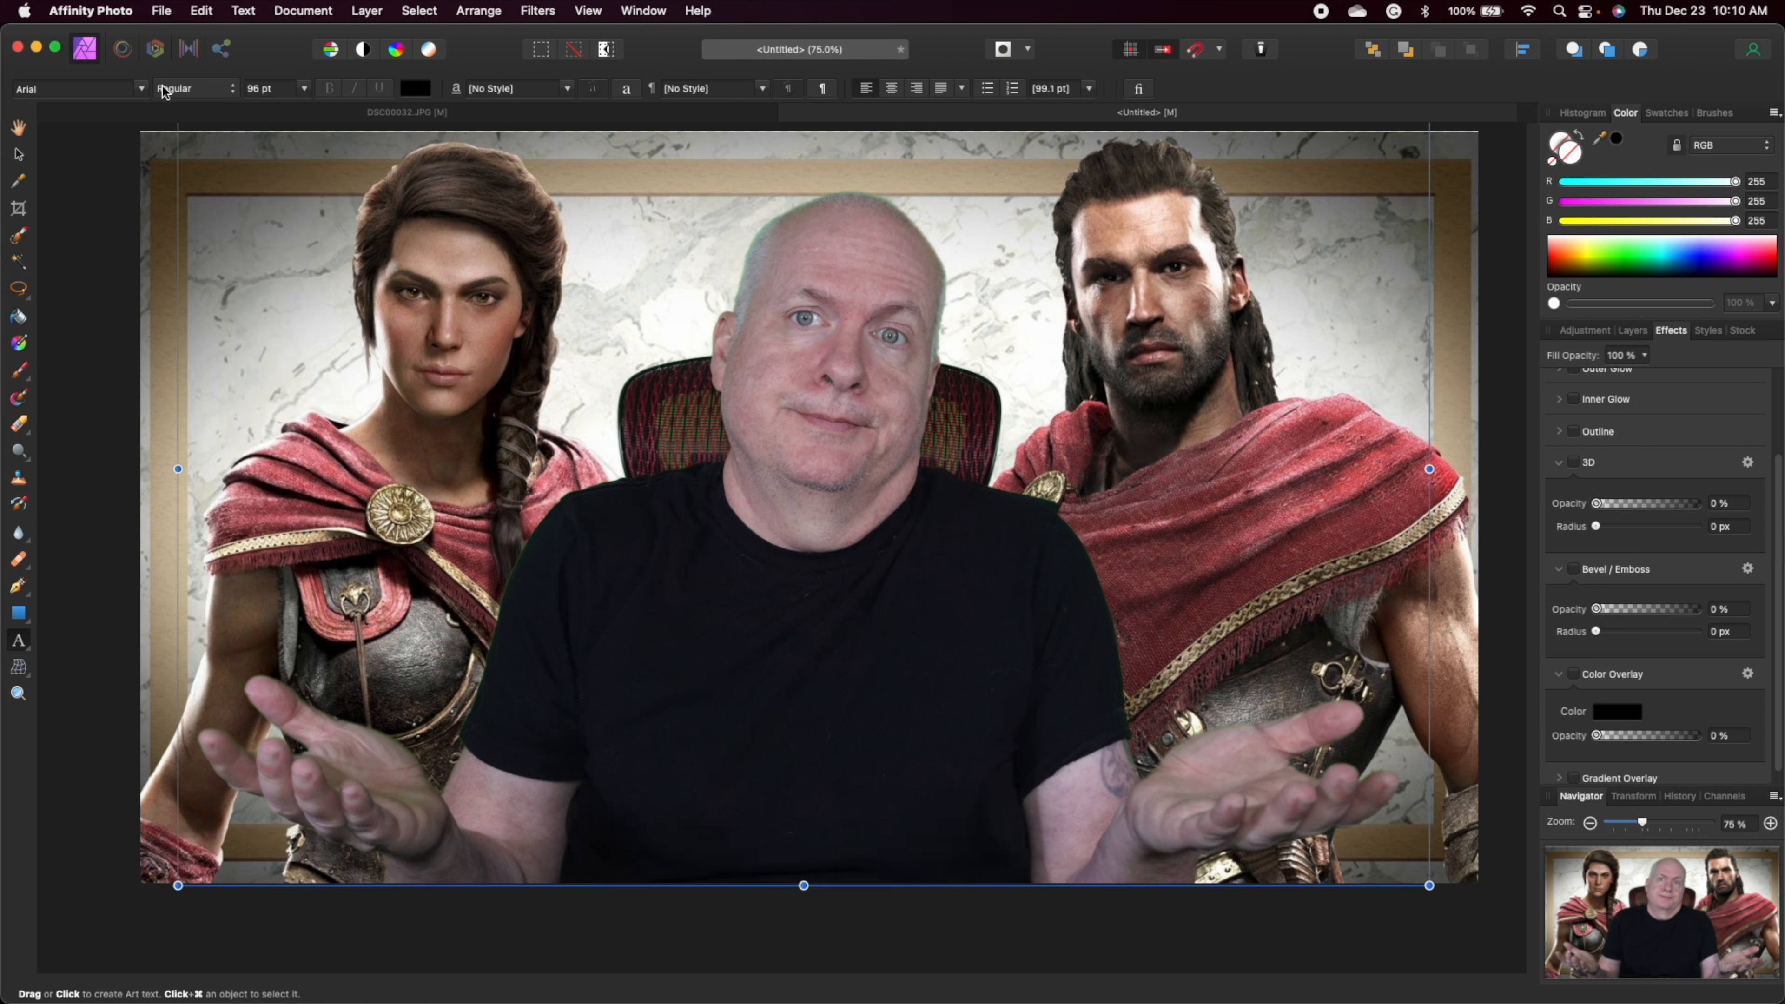
pyautogui.click(142, 89)
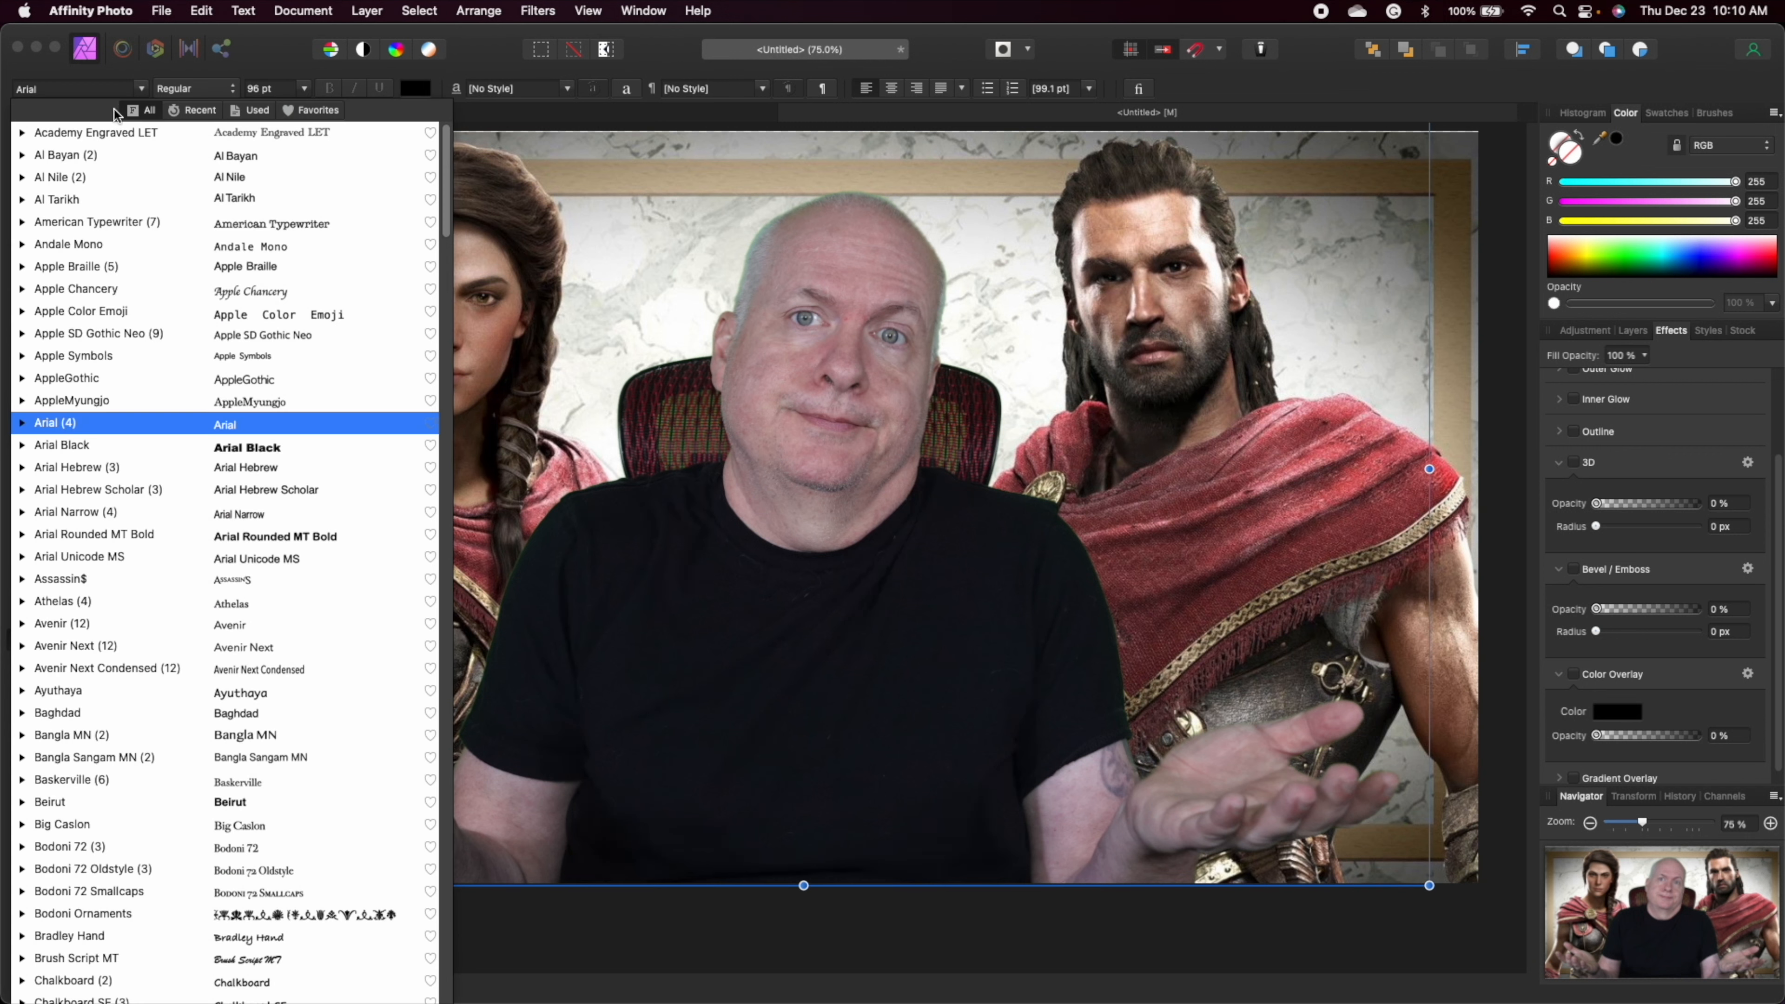
pyautogui.click(257, 450)
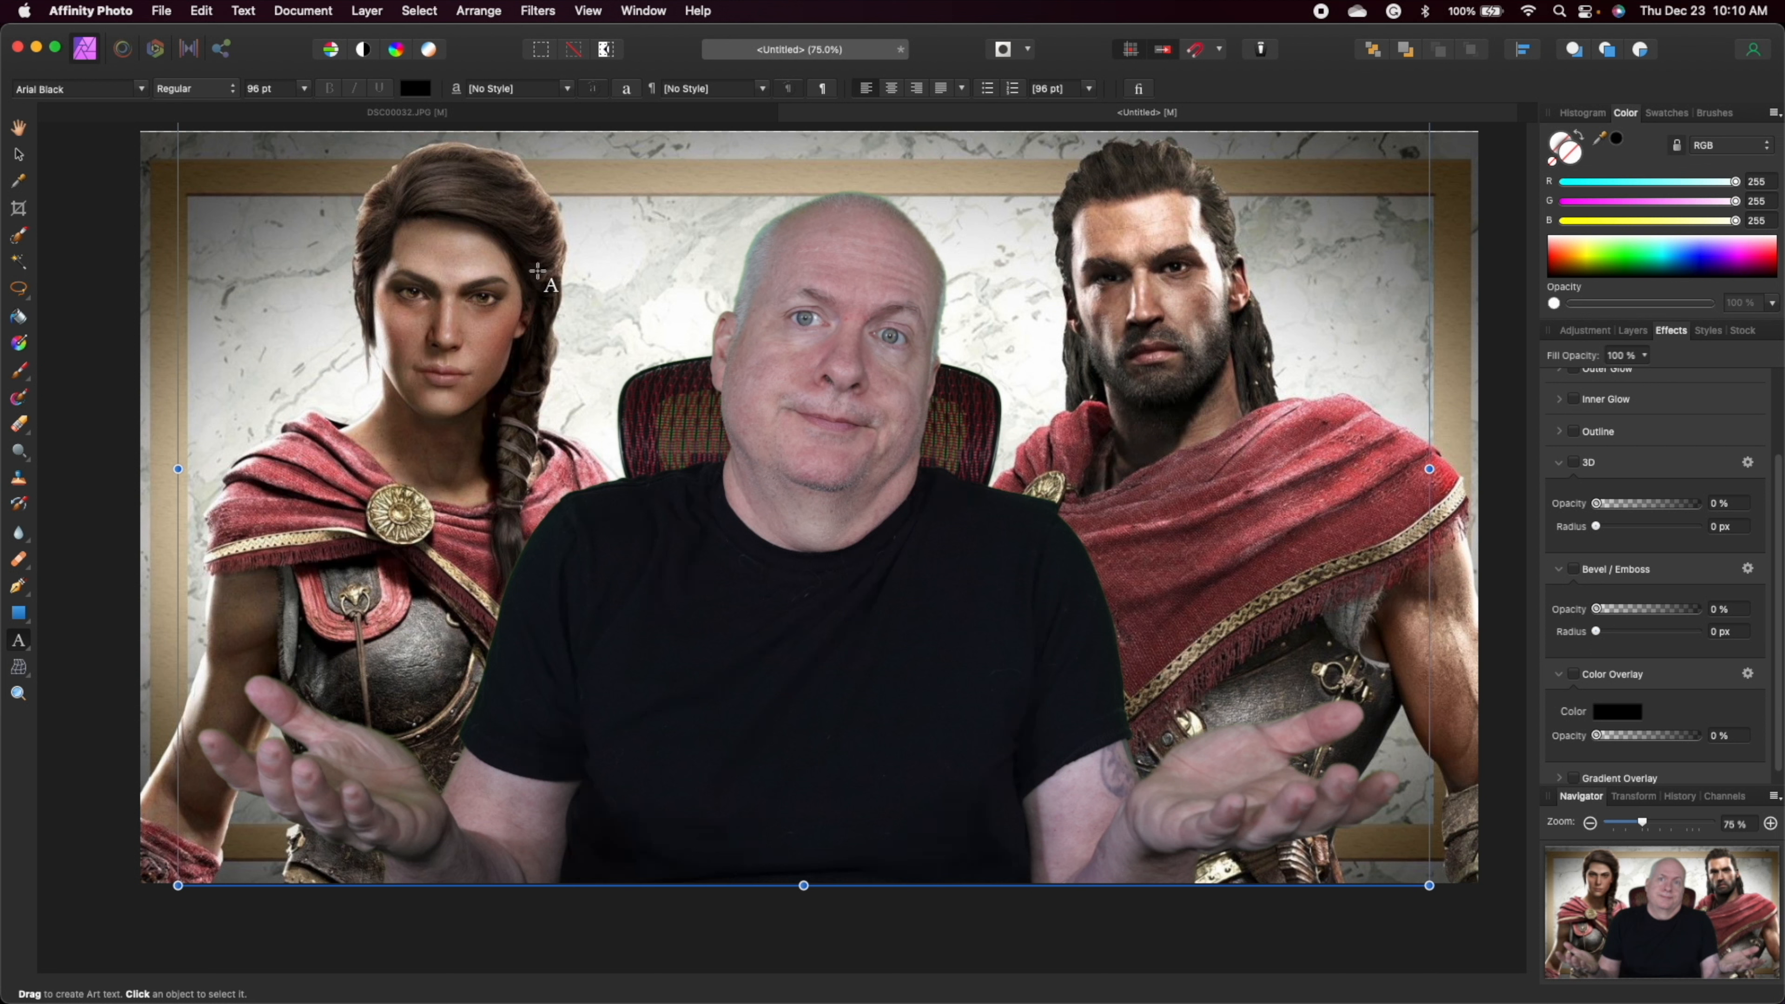
# - Add the text "Which One???" and position it between the two characters' heads, across the man's forehead
pyautogui.click(538, 270)
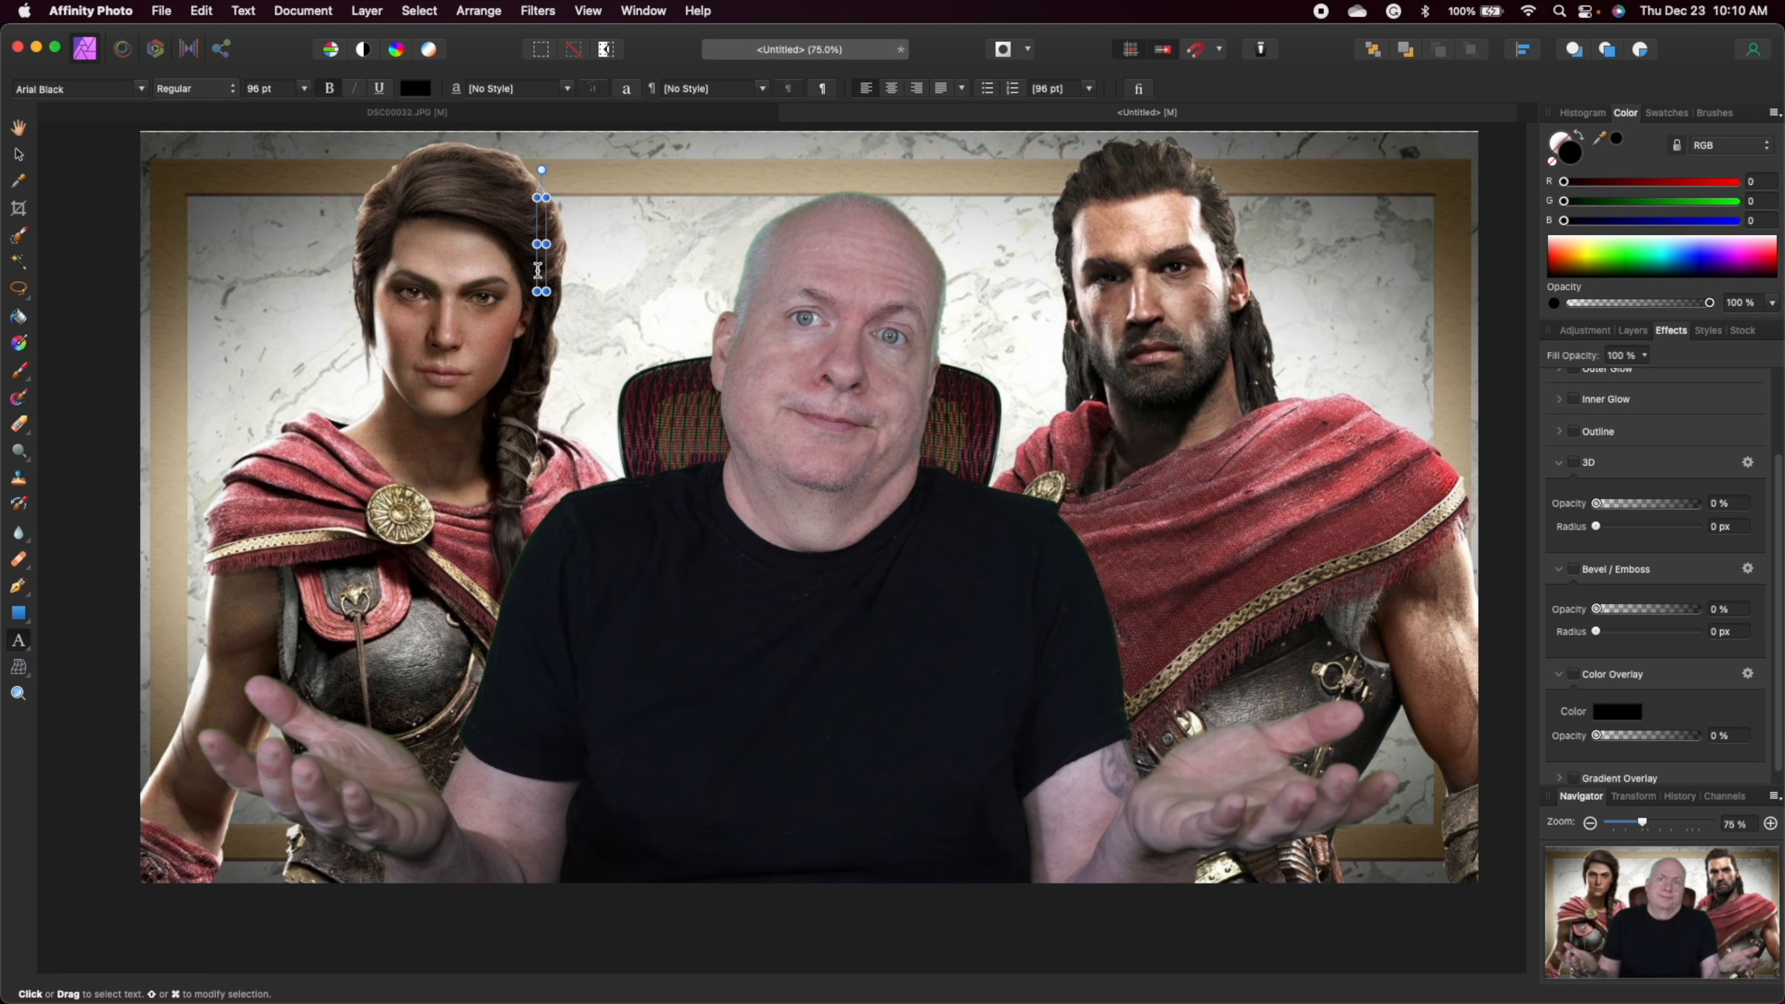
pyautogui.write('Which One')
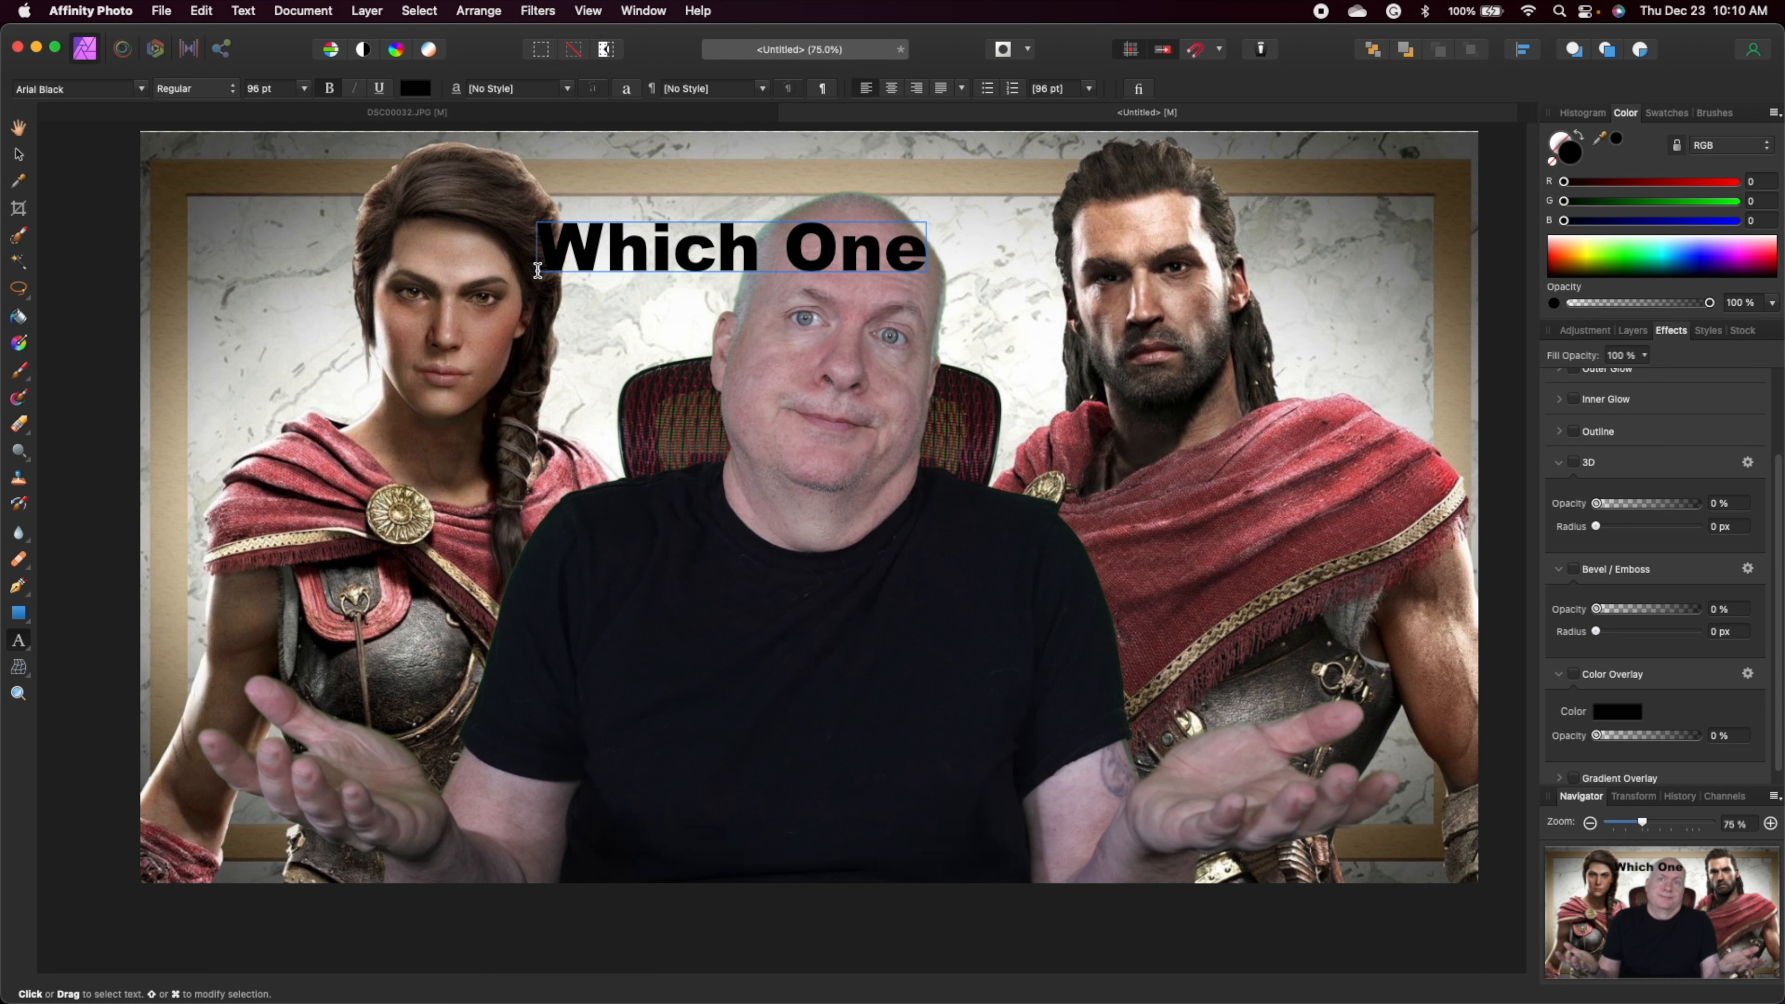
pyautogui.write('???')
pyautogui.press('Escape')
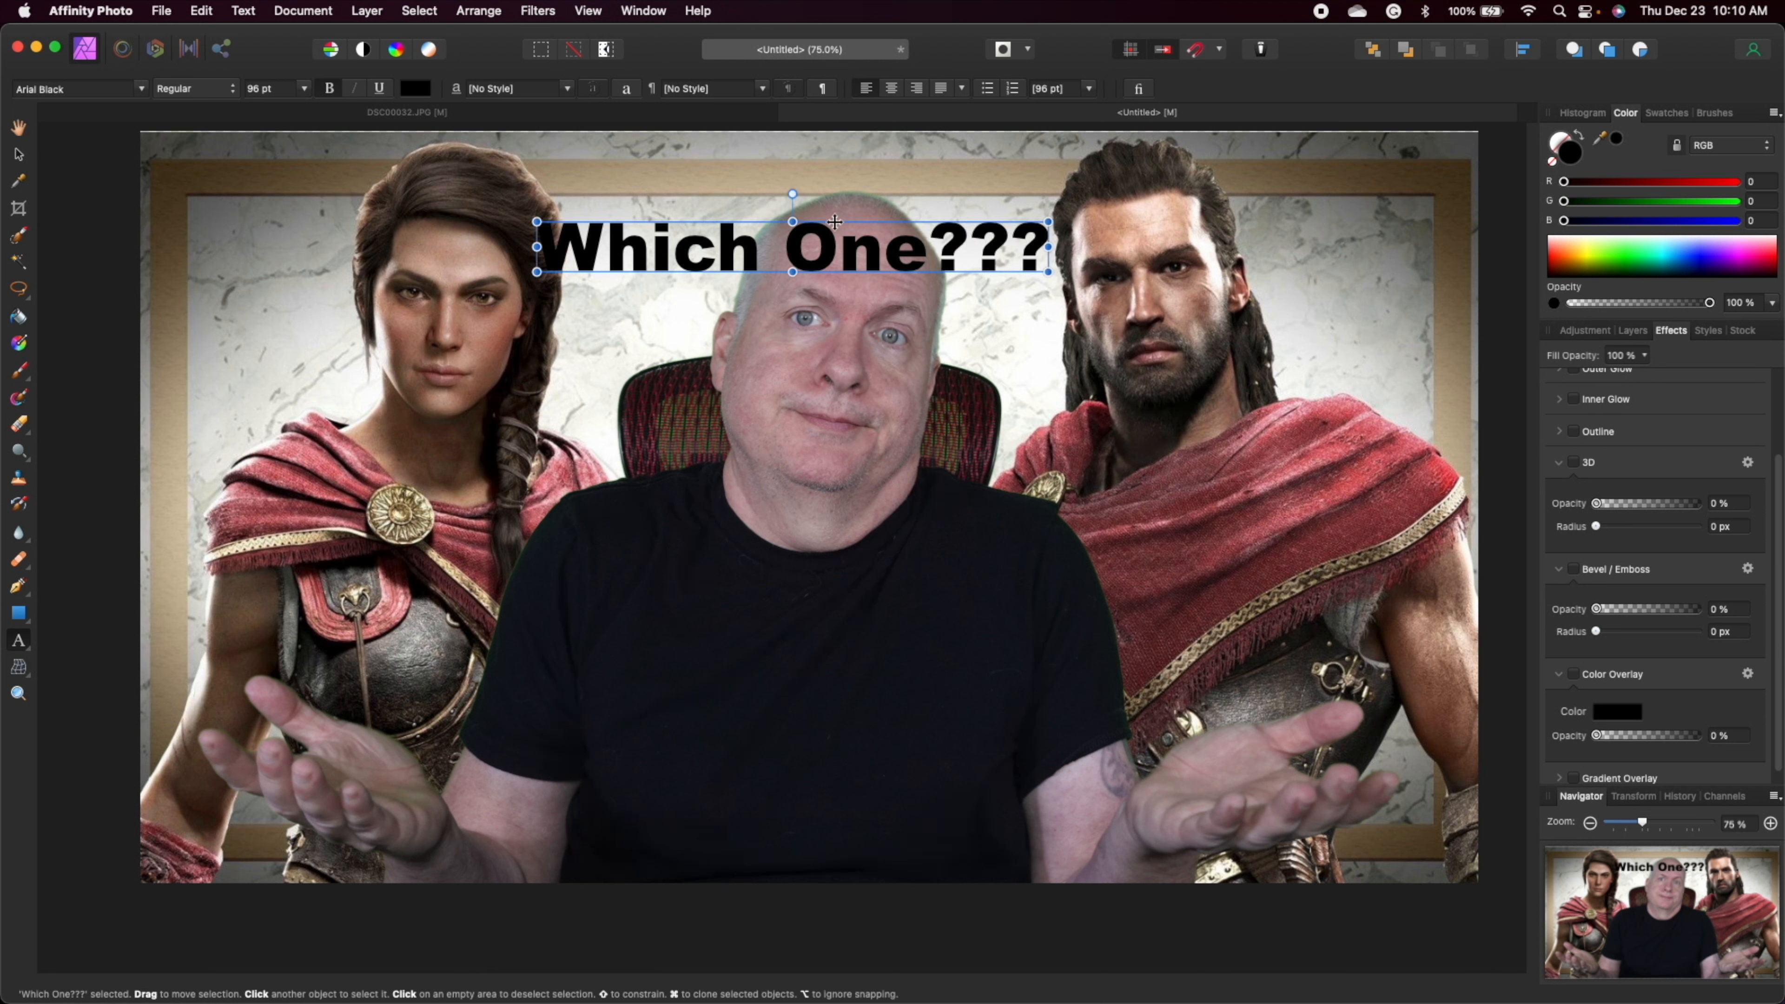
pyautogui.moveTo(834, 222); pyautogui.dragTo(862, 270)
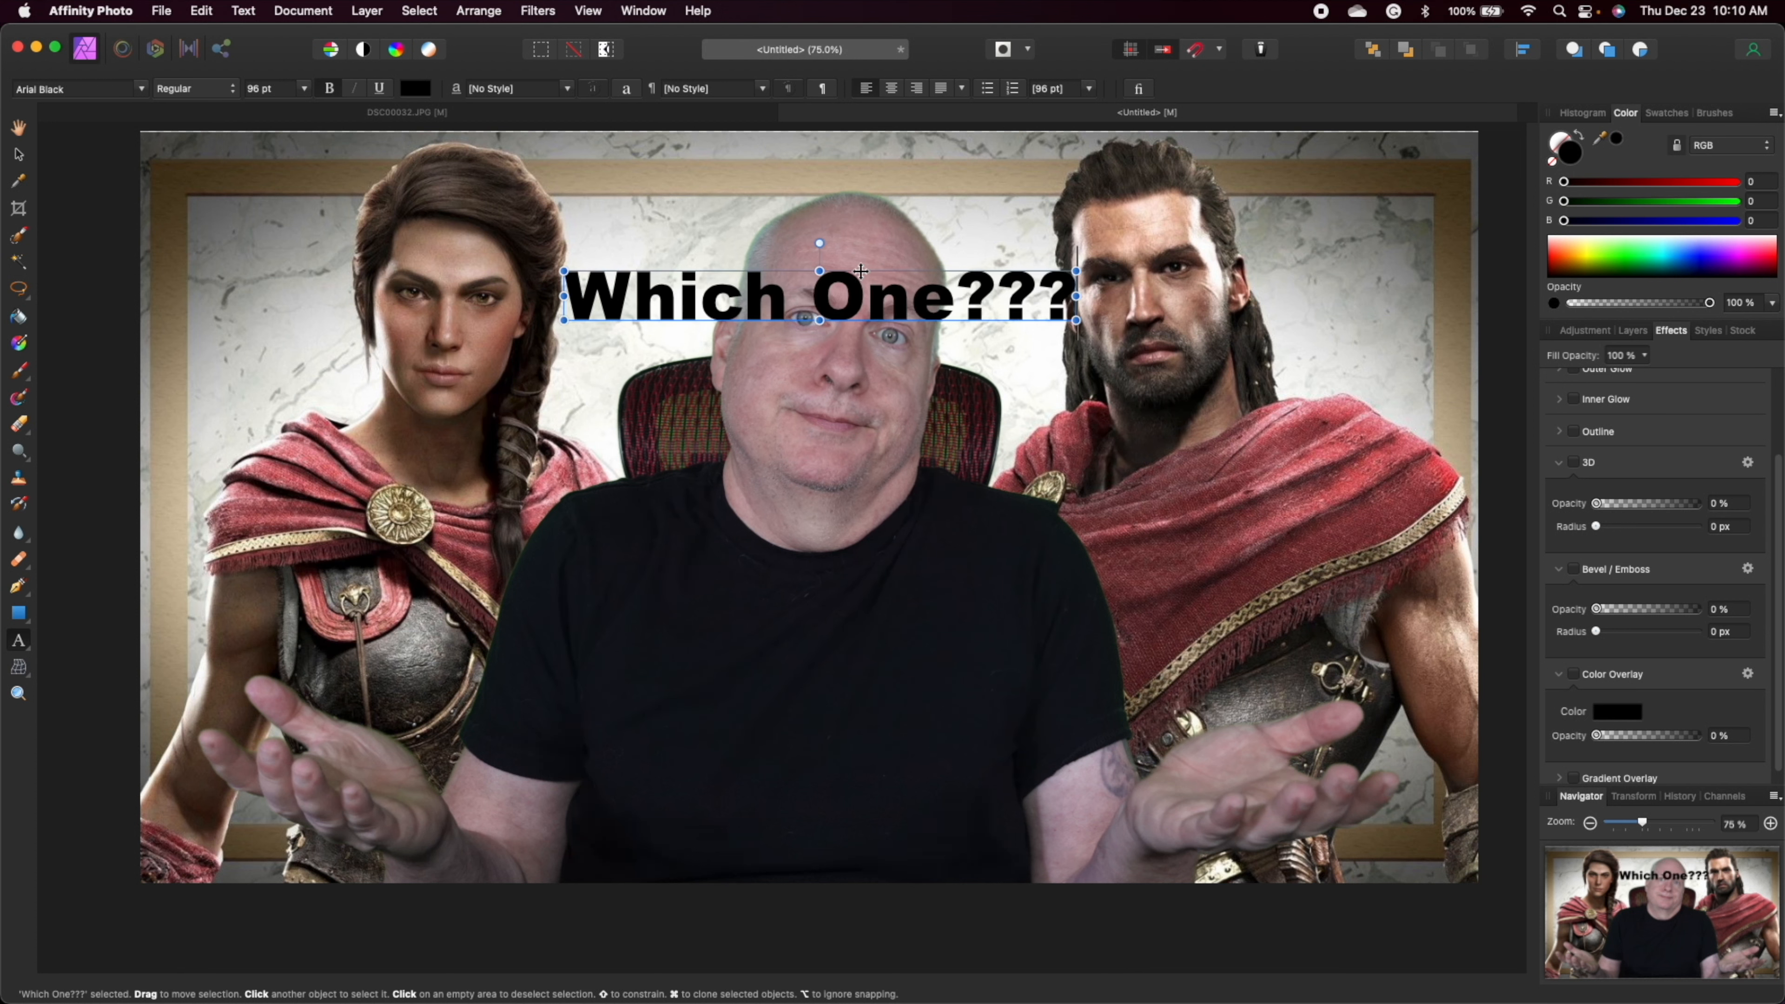
# - Try to change the "Which One???" text color to yellow (RGB 251, 255, 99)
pyautogui.click(416, 89)
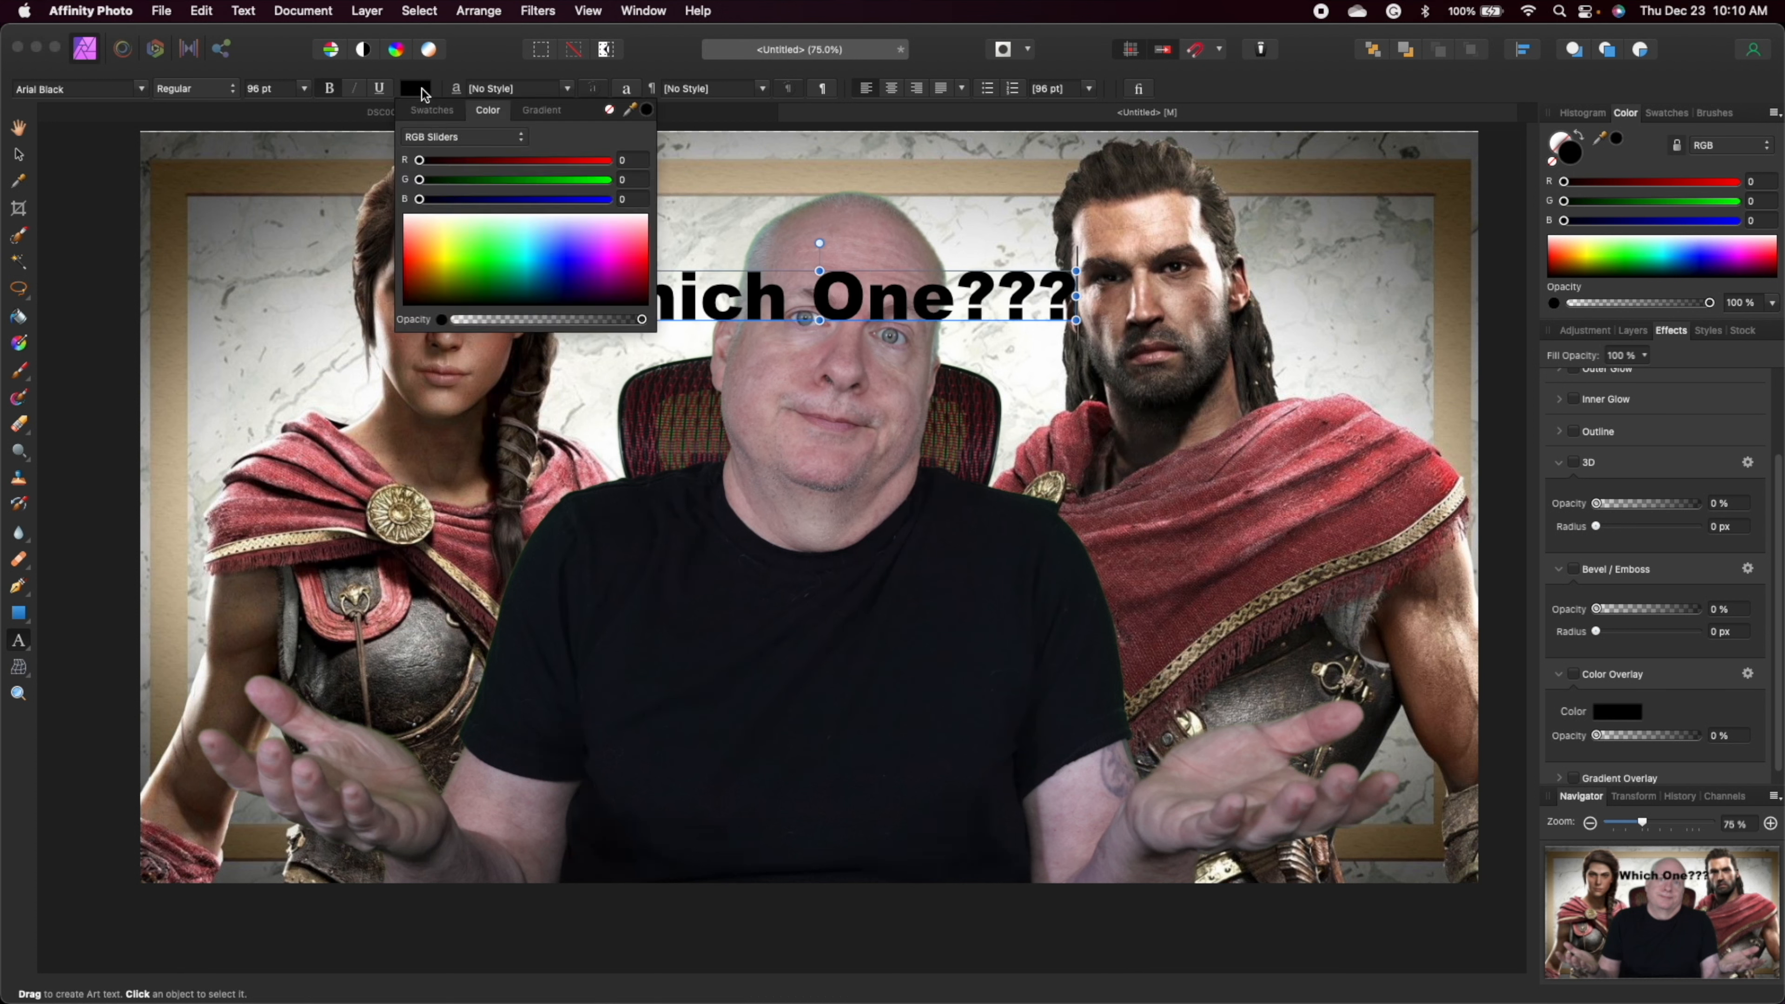
pyautogui.click(446, 243)
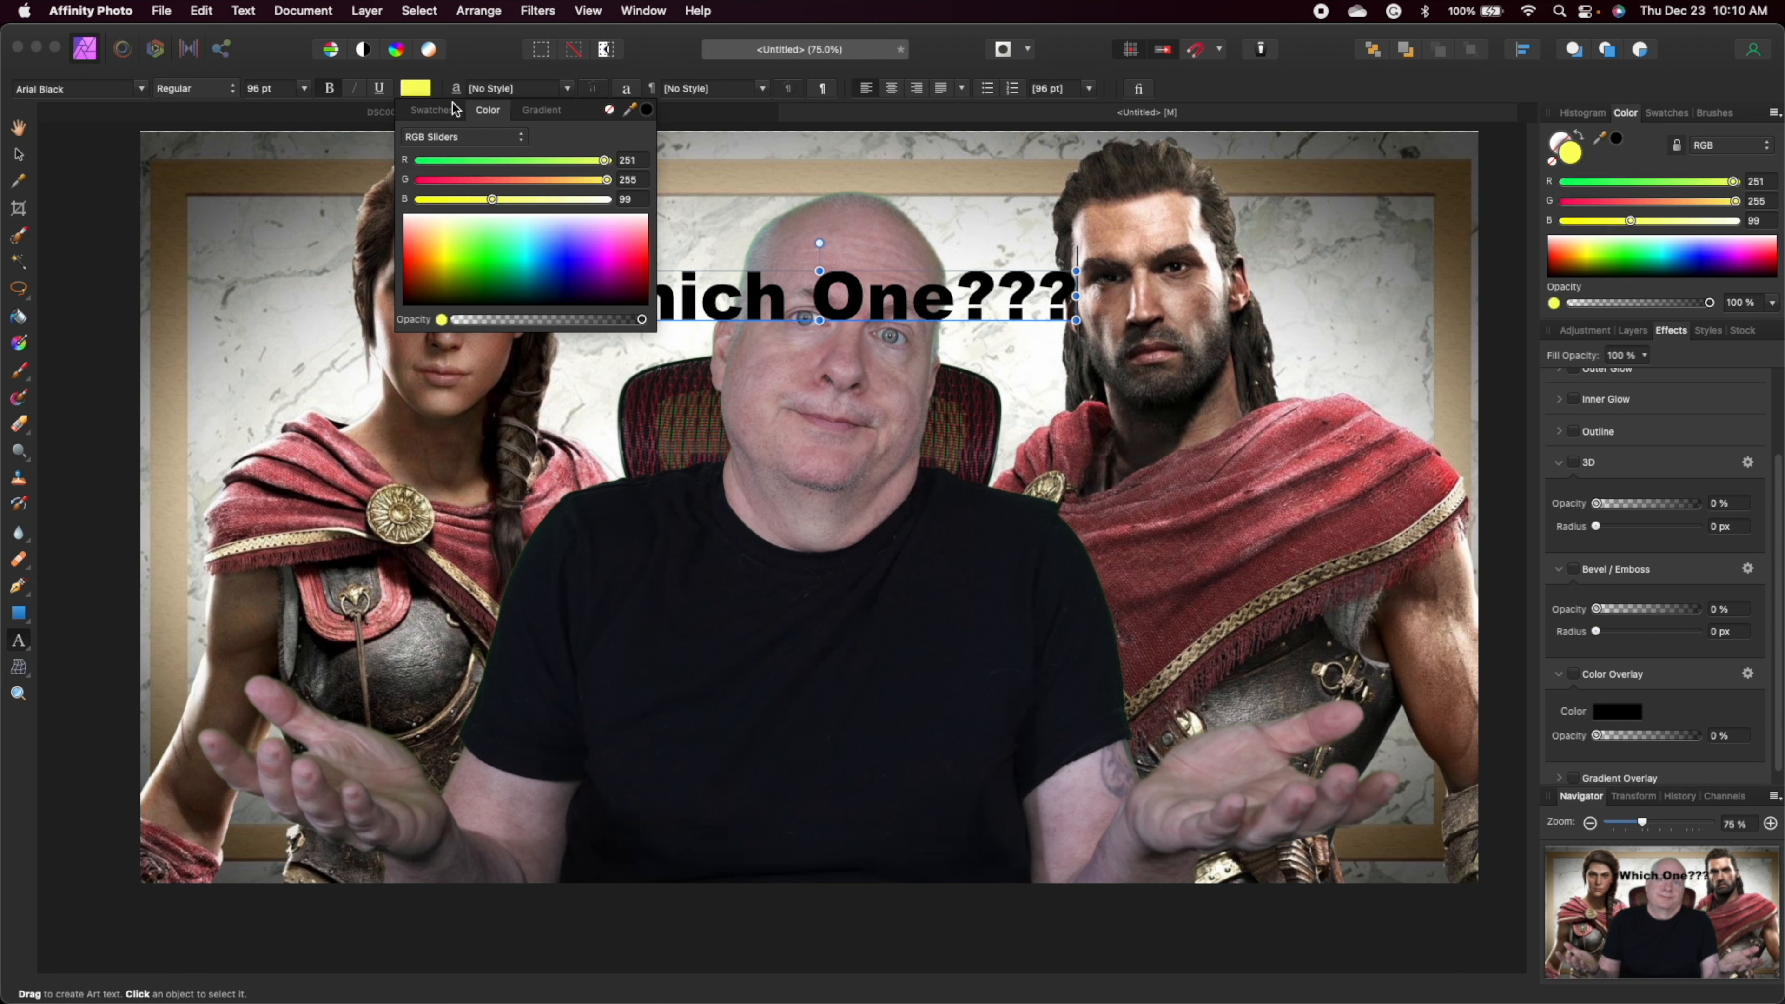
# - Select the whole "Which One???" text and color it light yellow (RGB 255, 251, 134)
pyautogui.doubleClick(820, 292)
pyautogui.press('super+a')
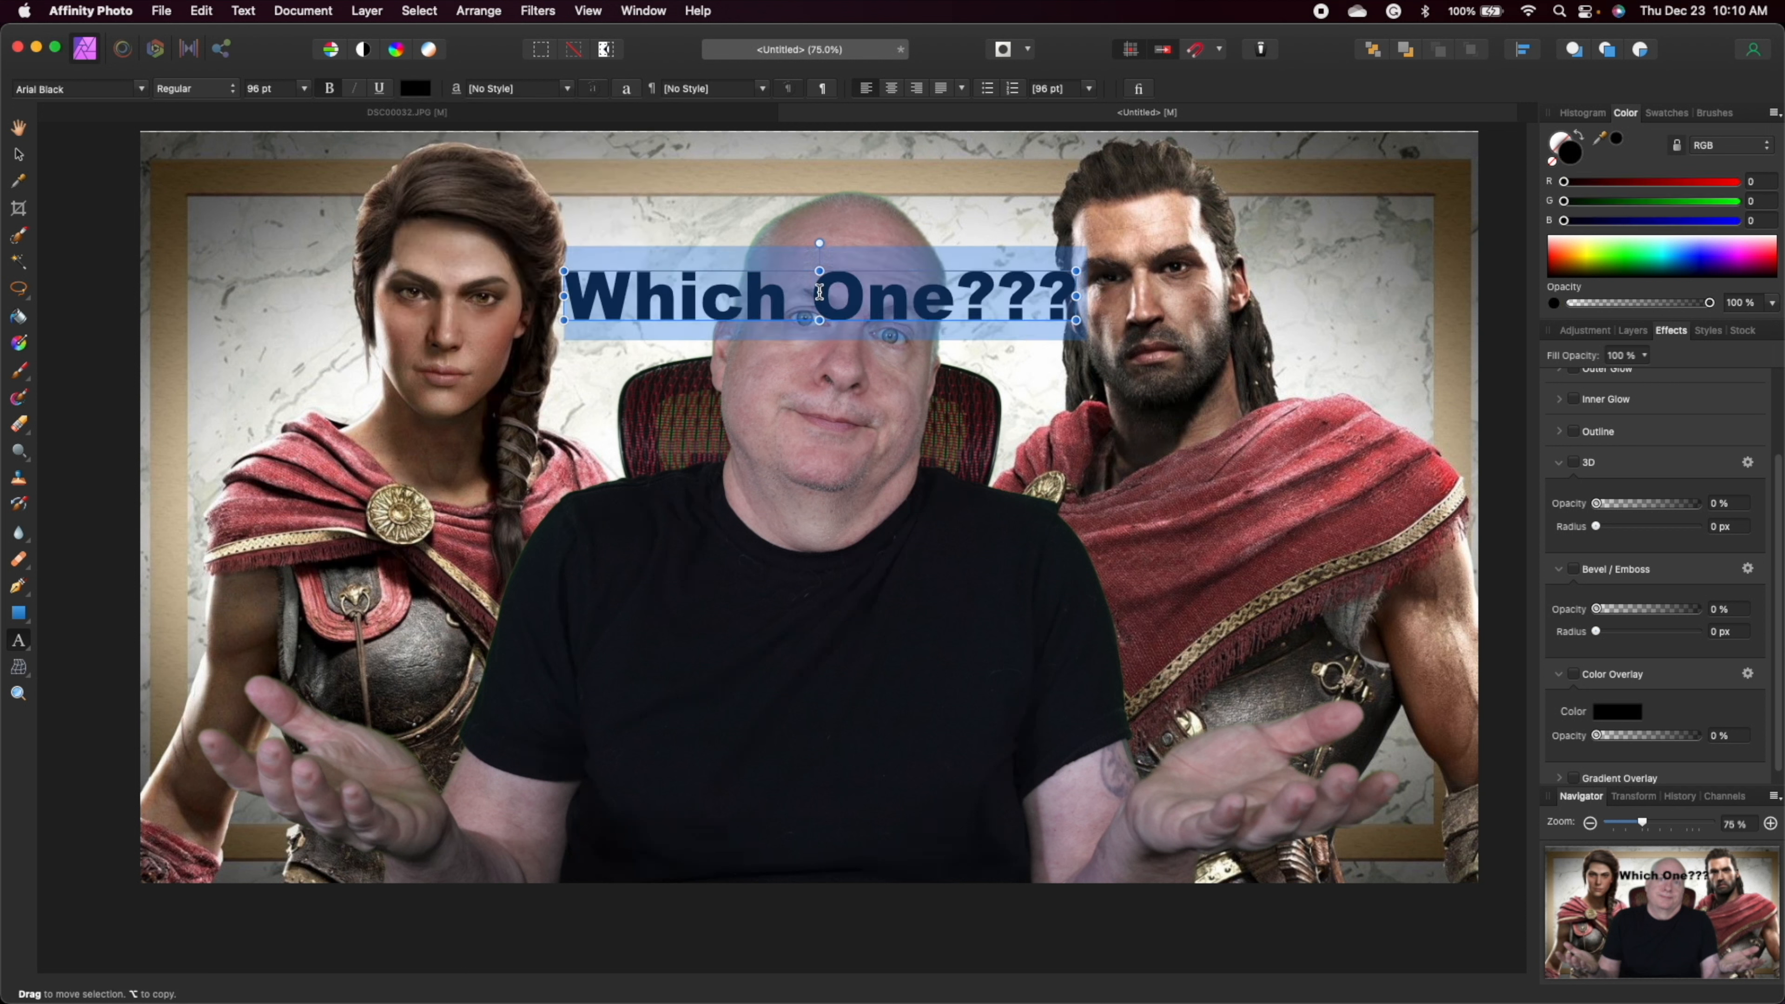
pyautogui.click(421, 92)
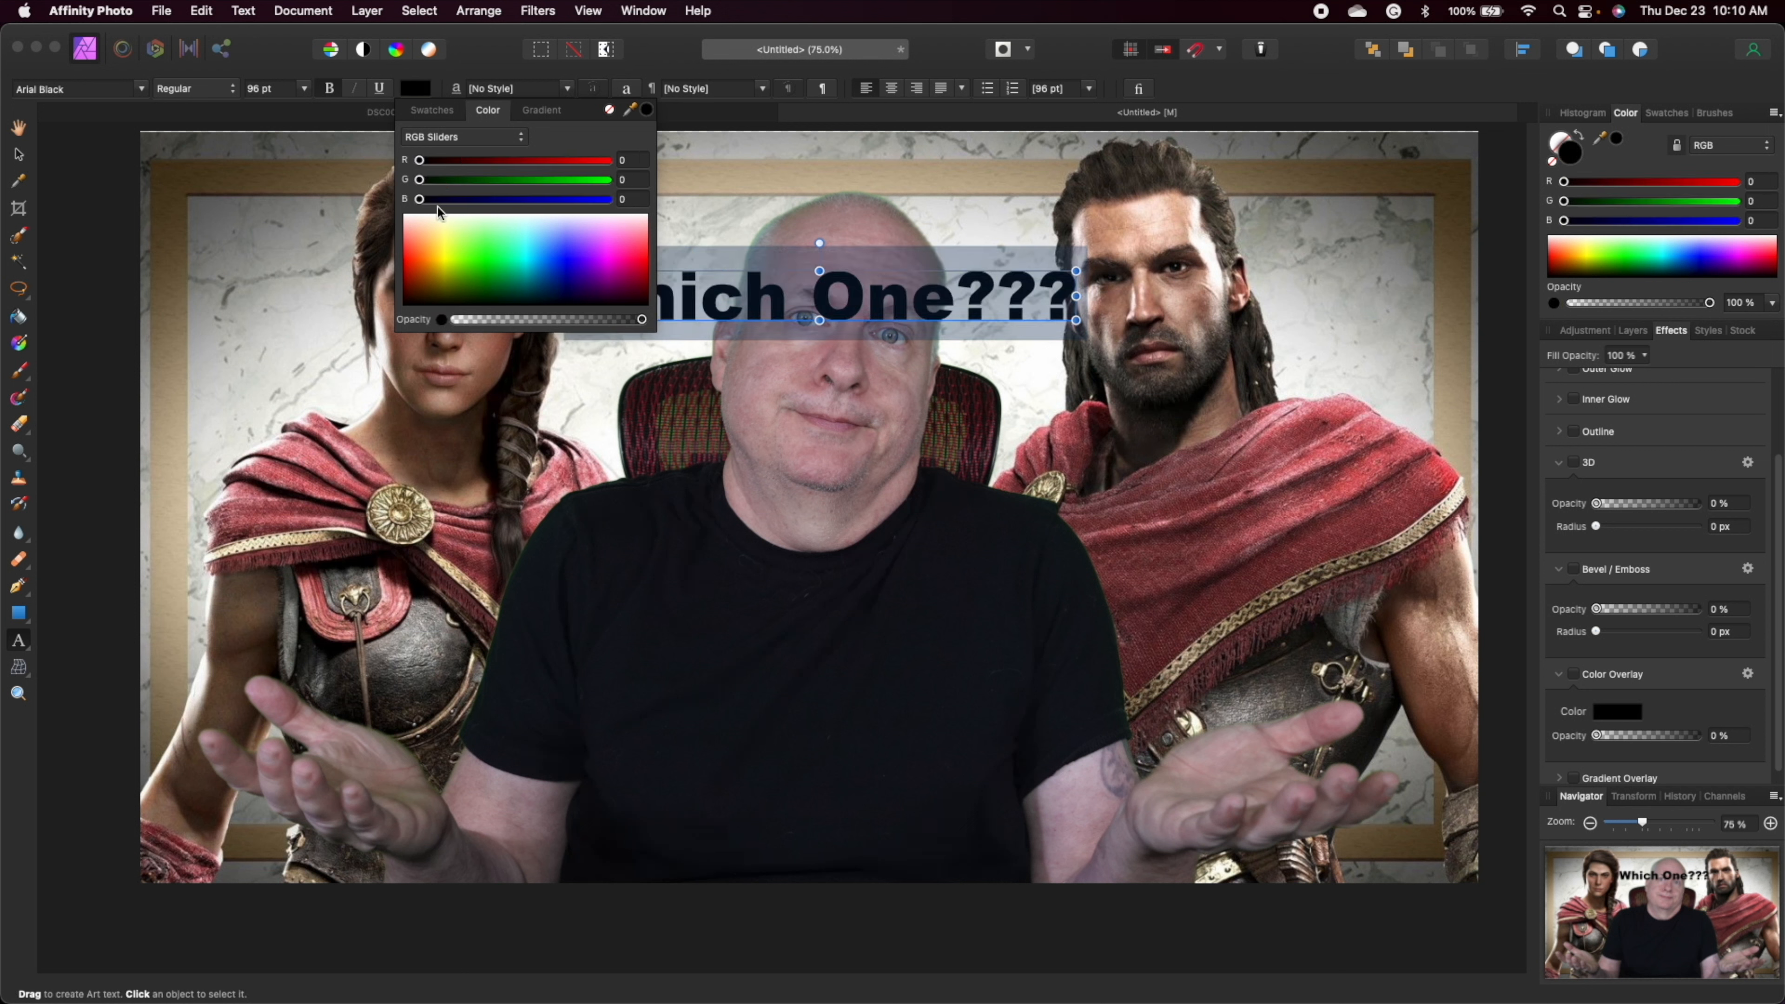
pyautogui.click(443, 237)
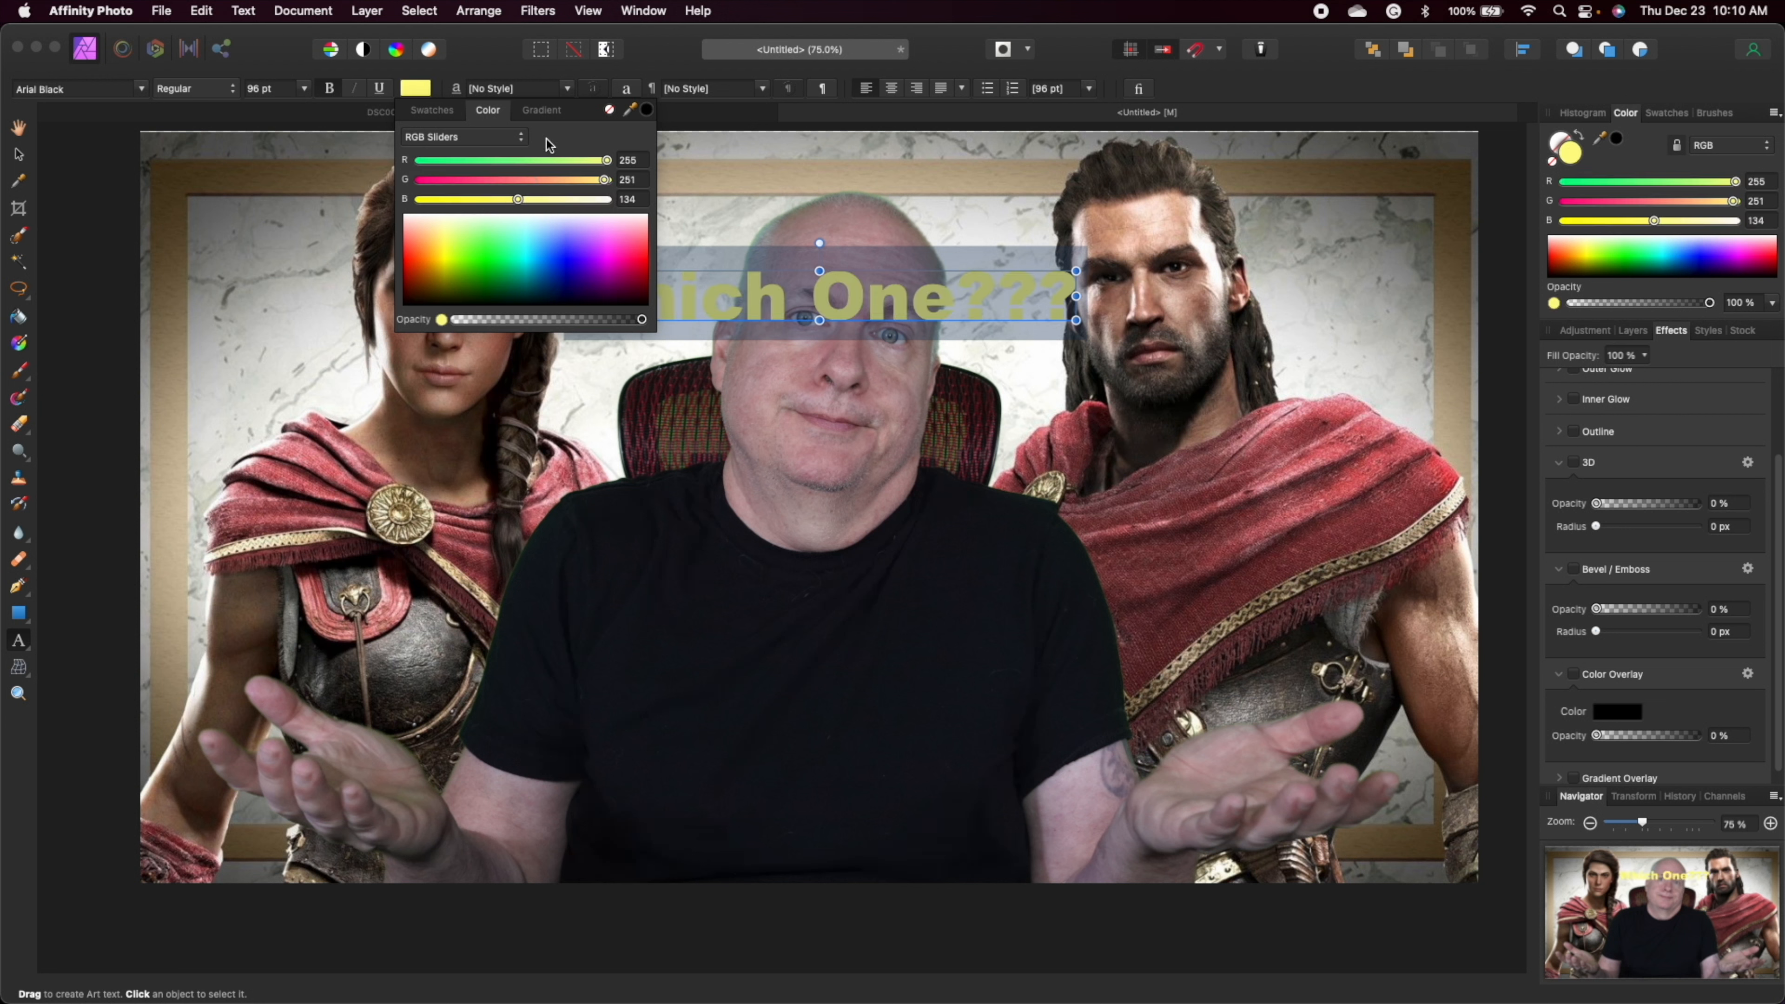
pyautogui.click(482, 56)
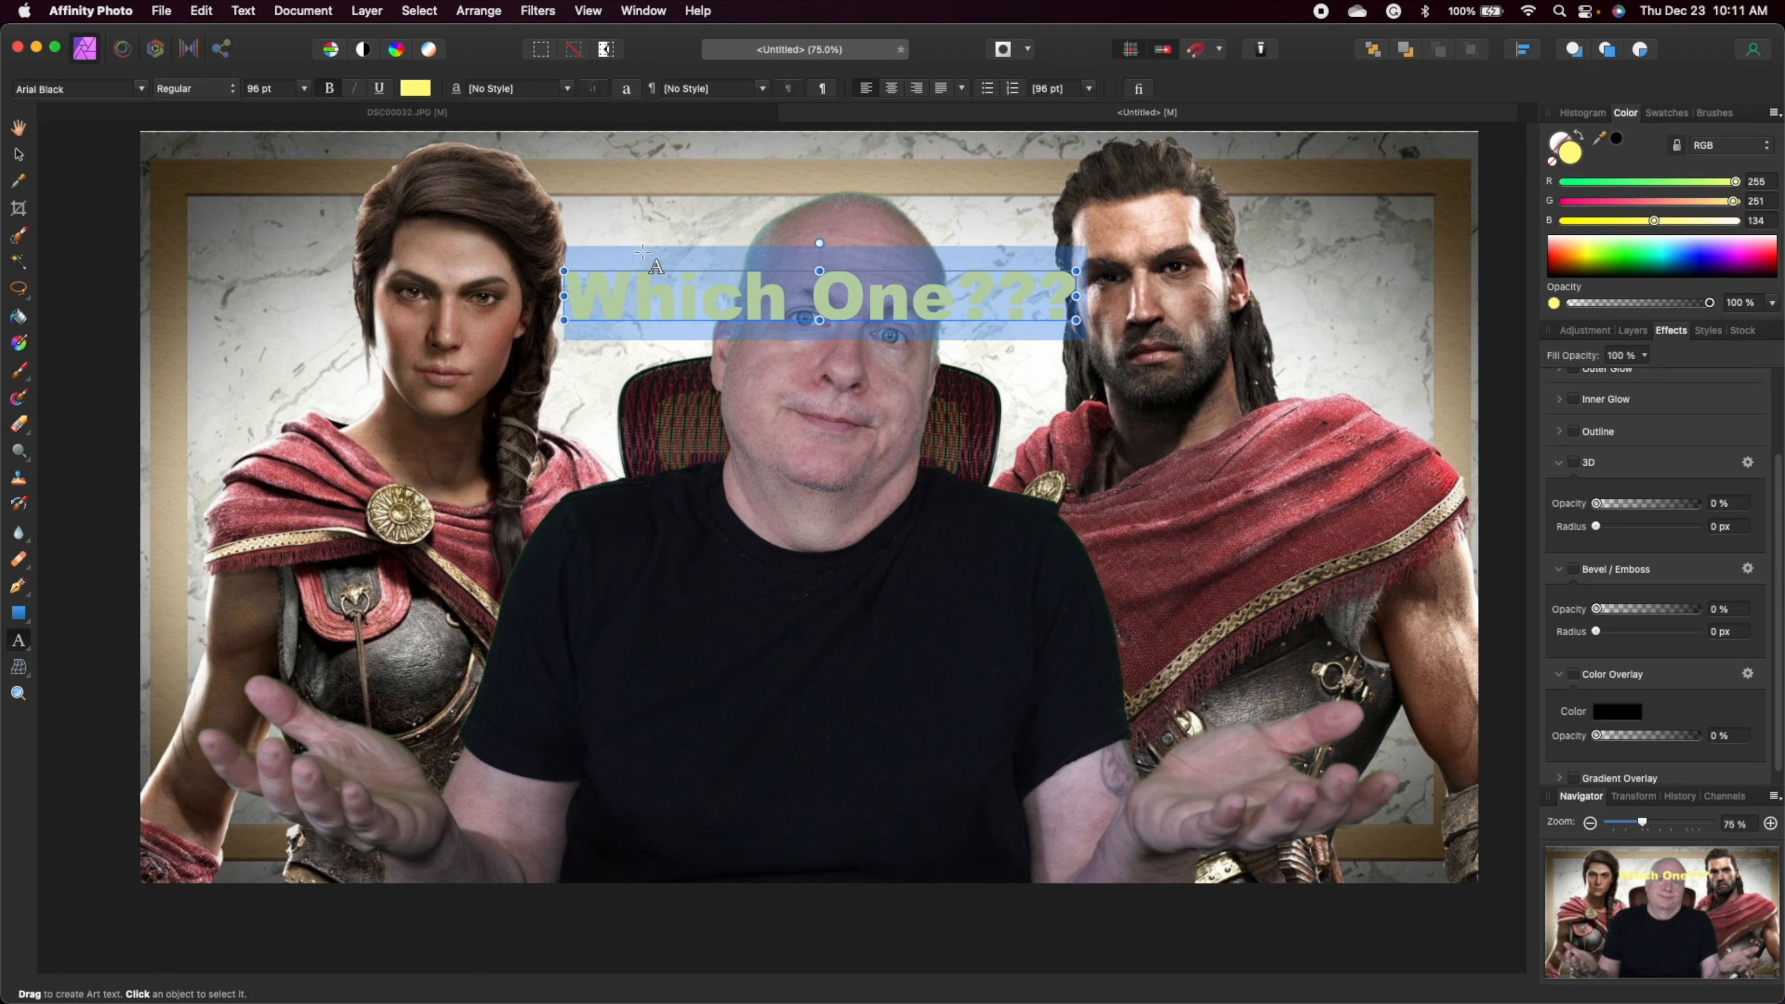
# - Enlarge the "Which One???" text to about 160 pt and move it across the man's chest between his raised hands
pyautogui.scroll(1, 642, 252)
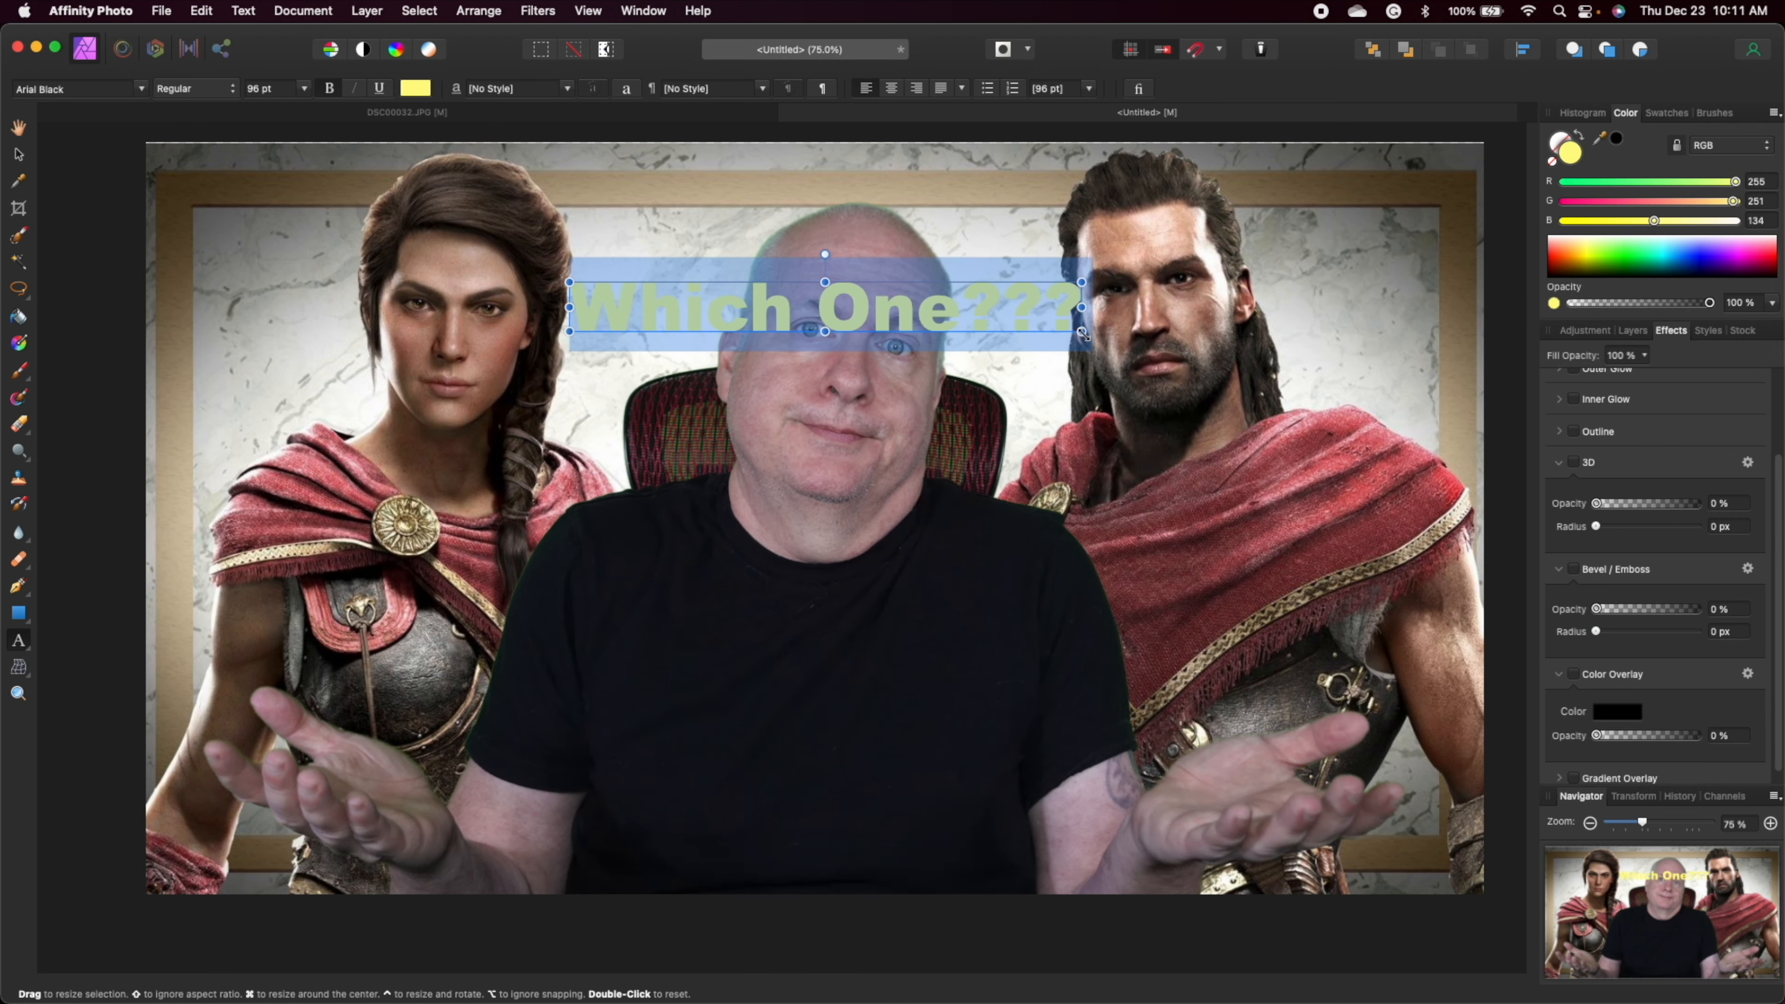
pyautogui.moveTo(1082, 332); pyautogui.dragTo(1427, 531)
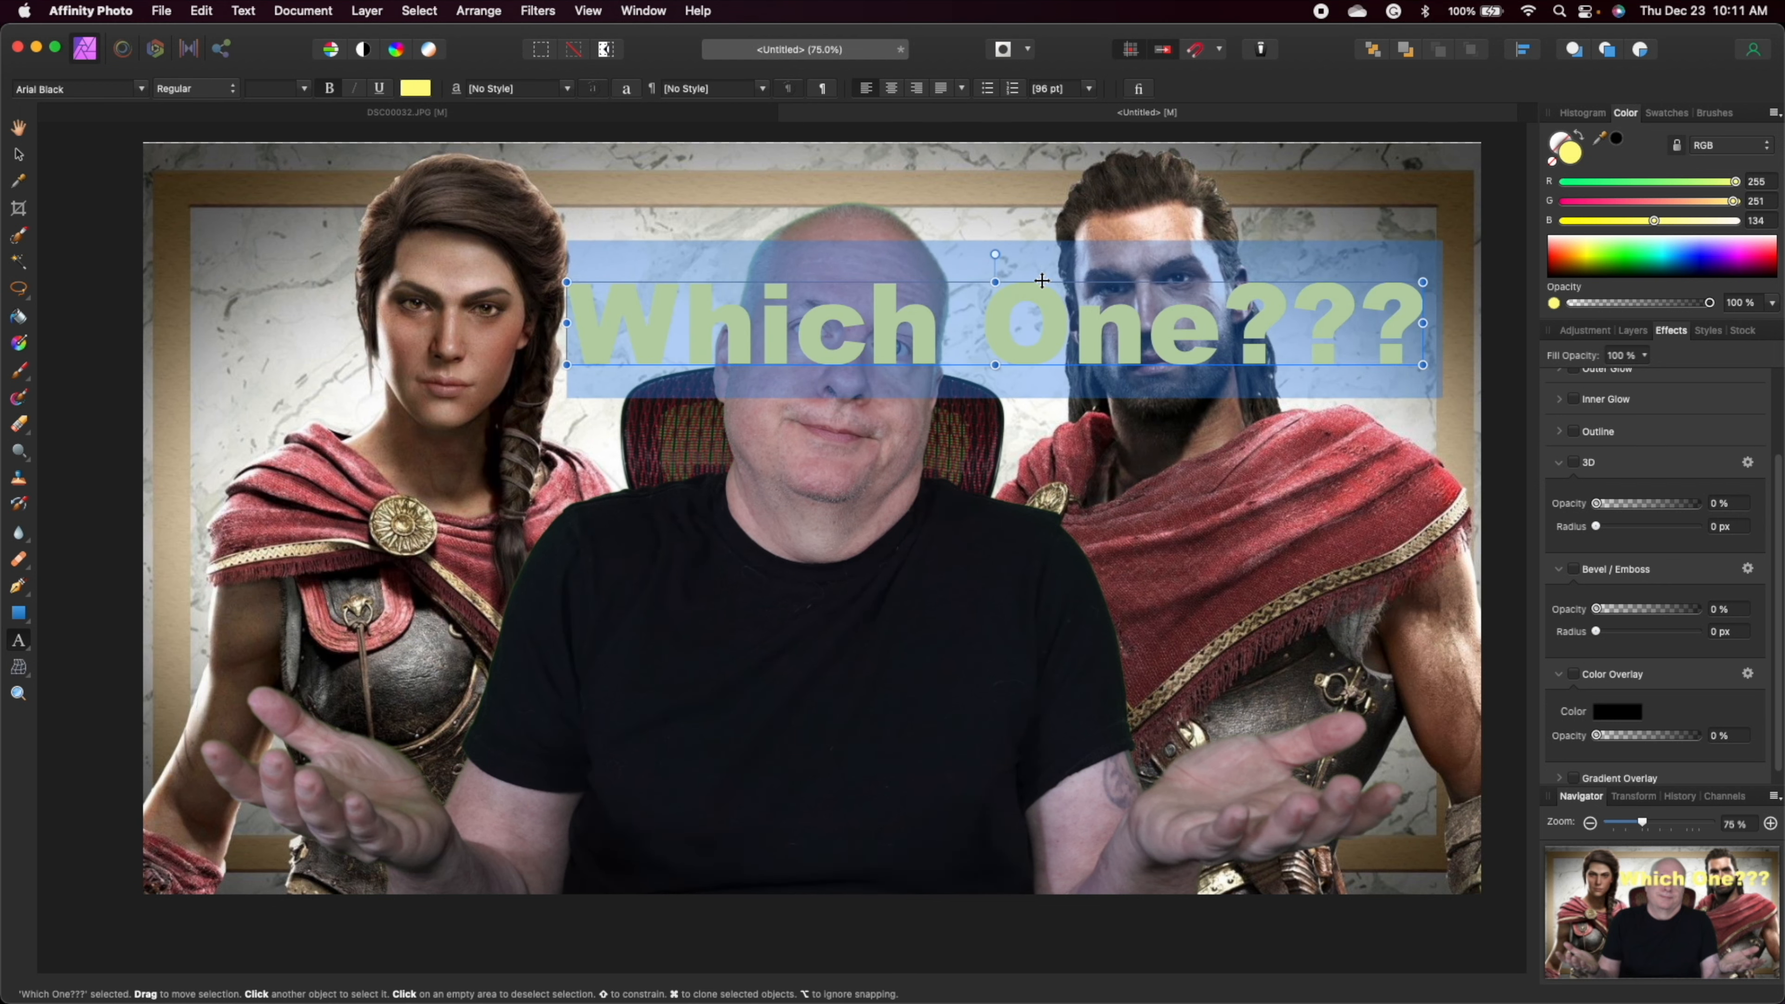
pyautogui.moveTo(1041, 275); pyautogui.dragTo(853, 652)
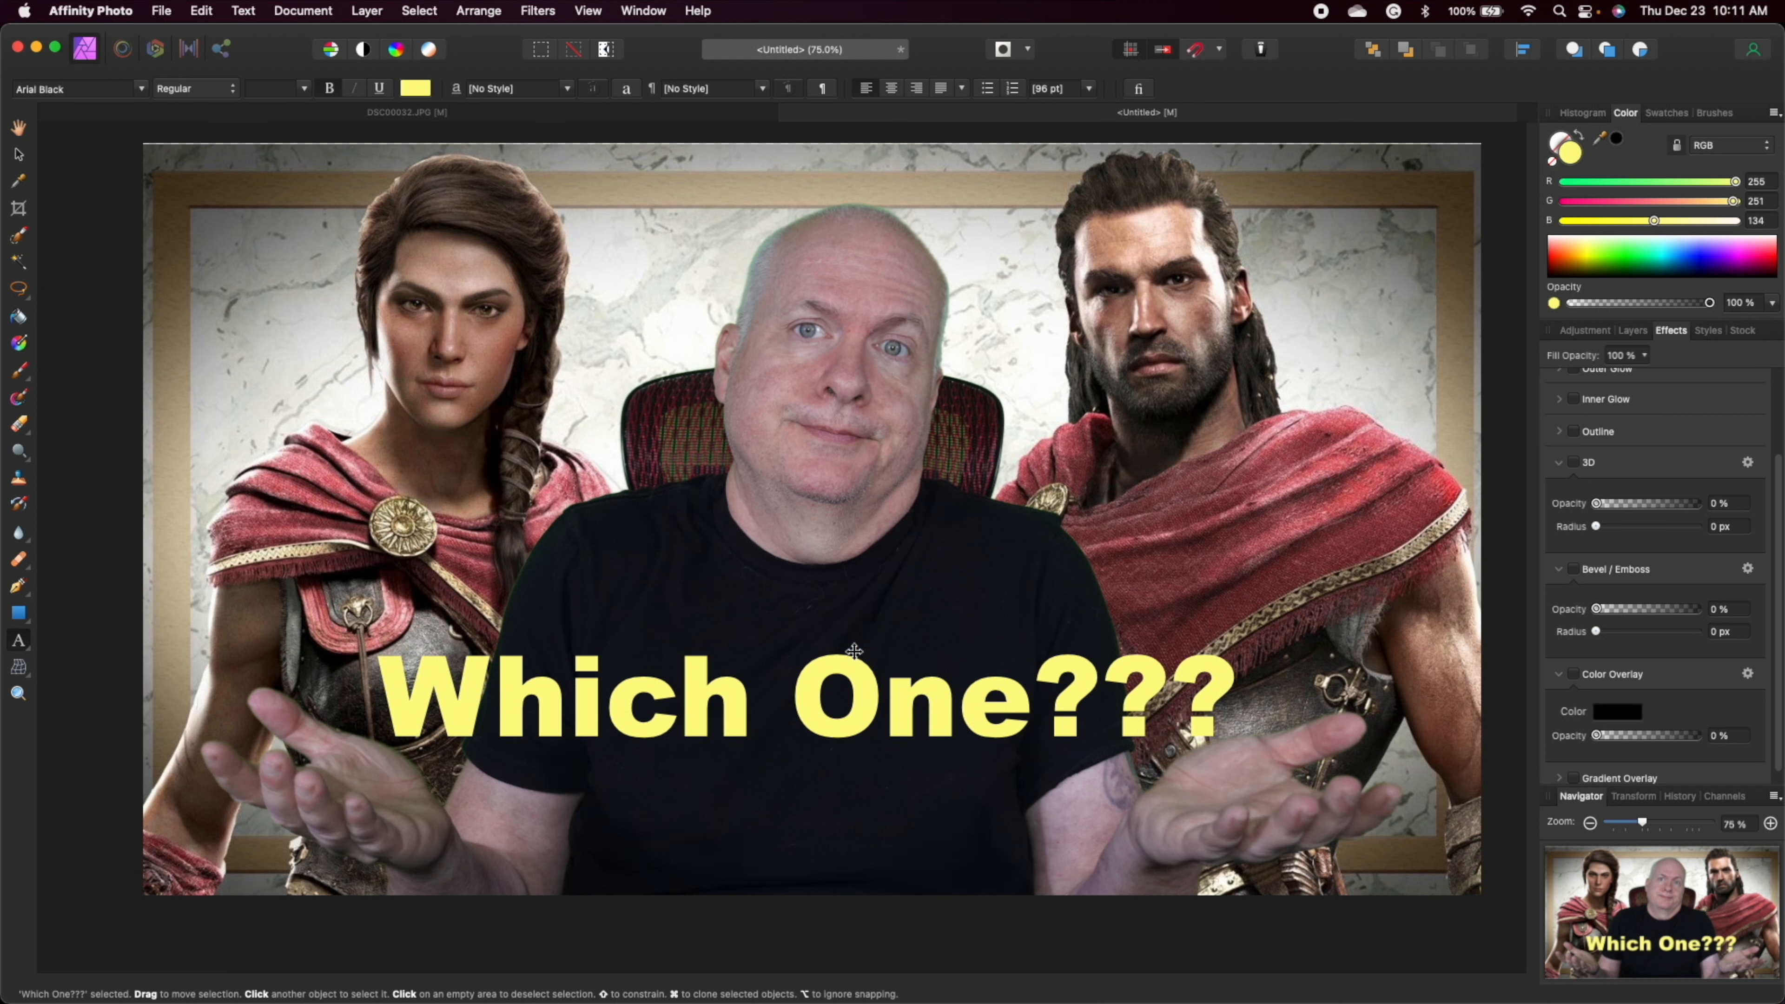
pyautogui.press('t')
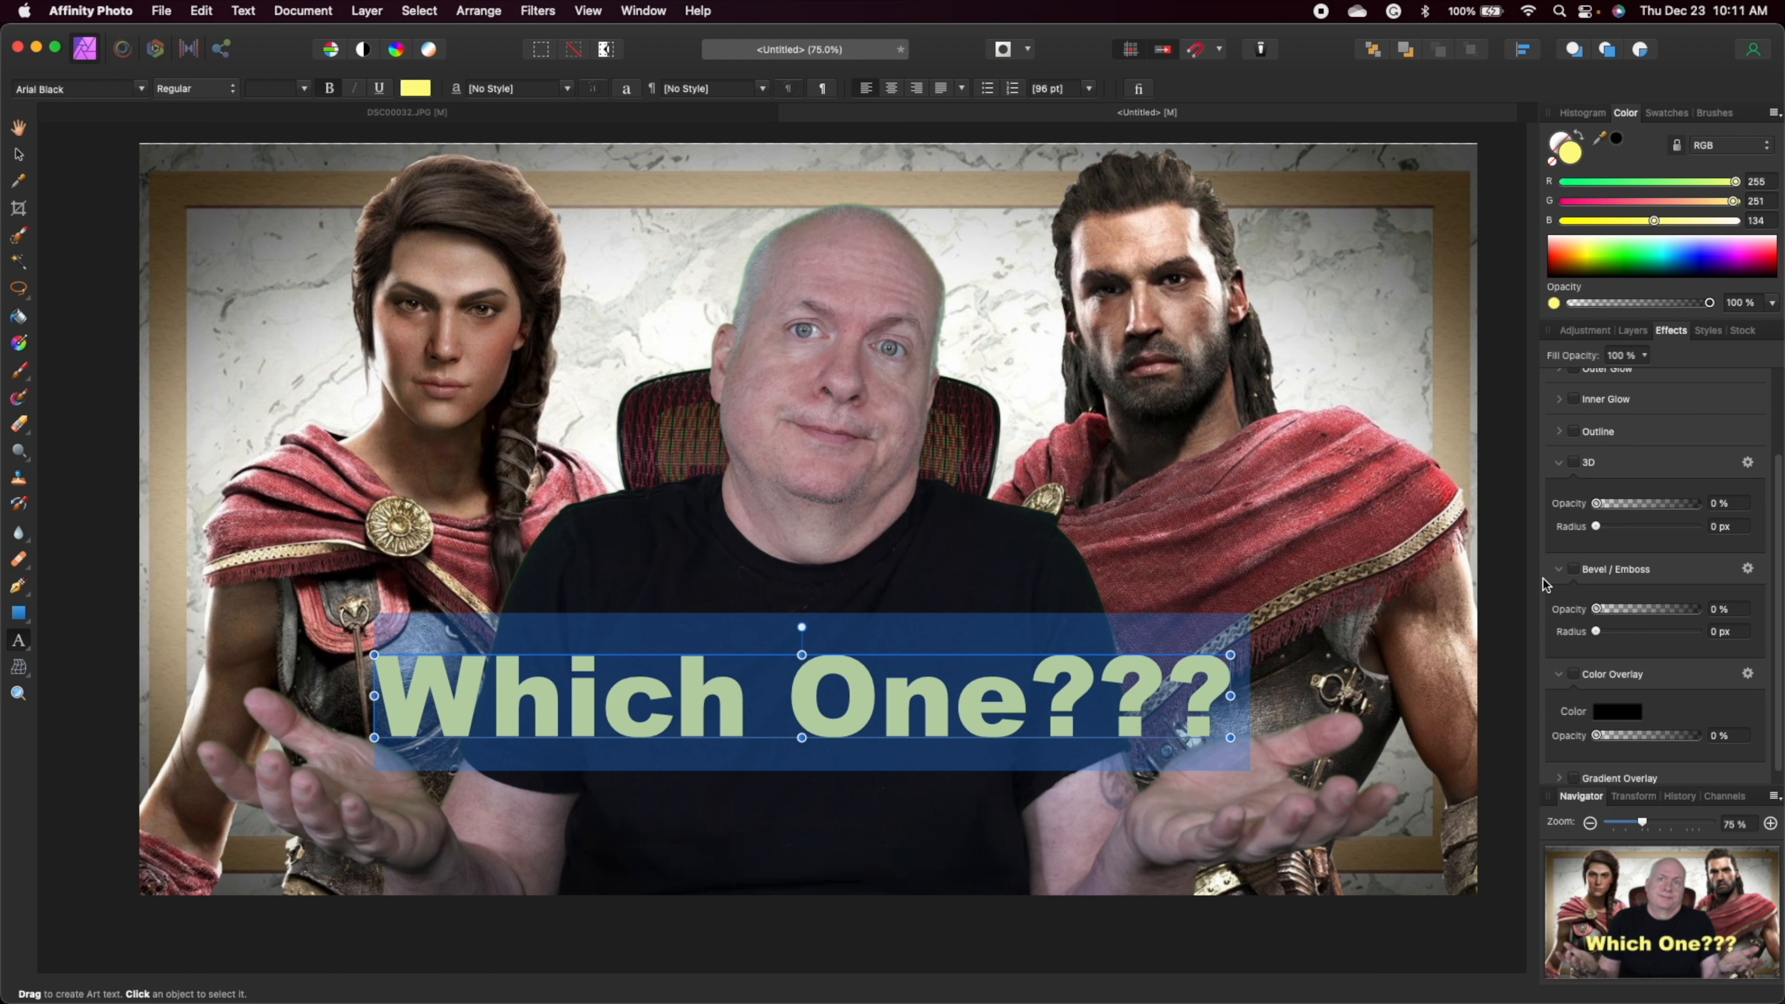
# - Apply a 3D effect (100% opacity, 5 px radius) and a Bevel / Emboss effect (75% opacity, 5 px radius) to the text
pyautogui.scroll(3, 1594, 464)
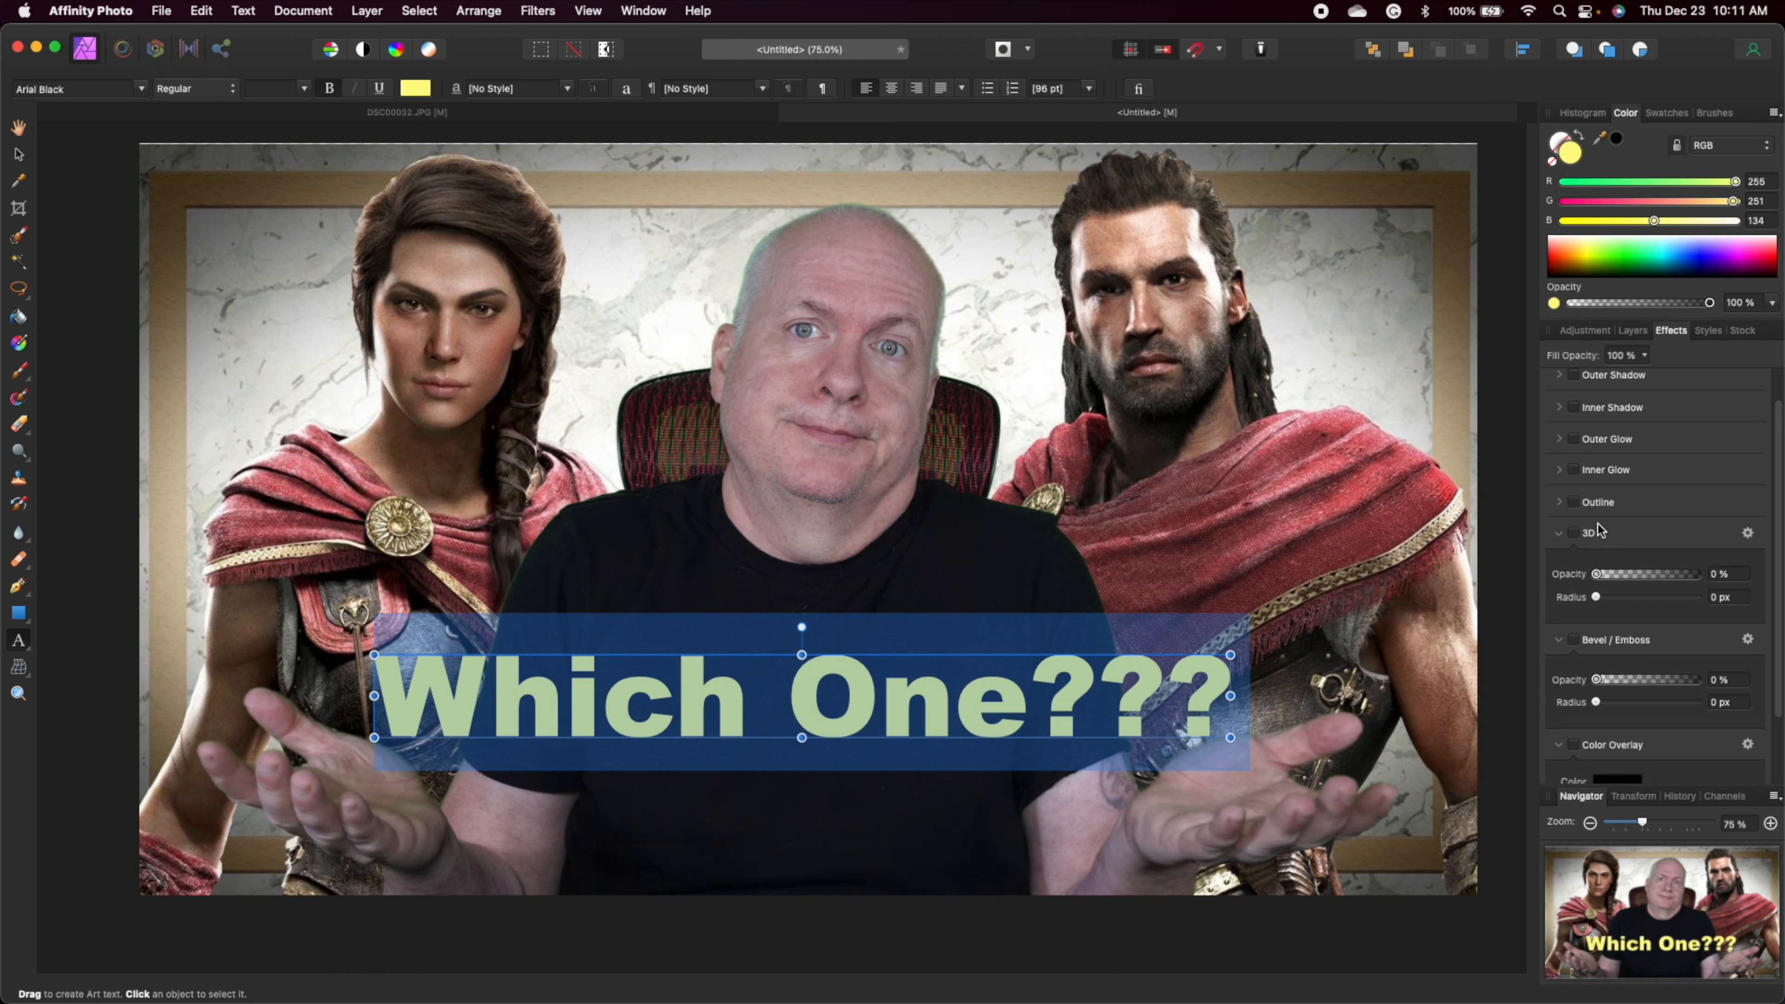
pyautogui.click(1574, 534)
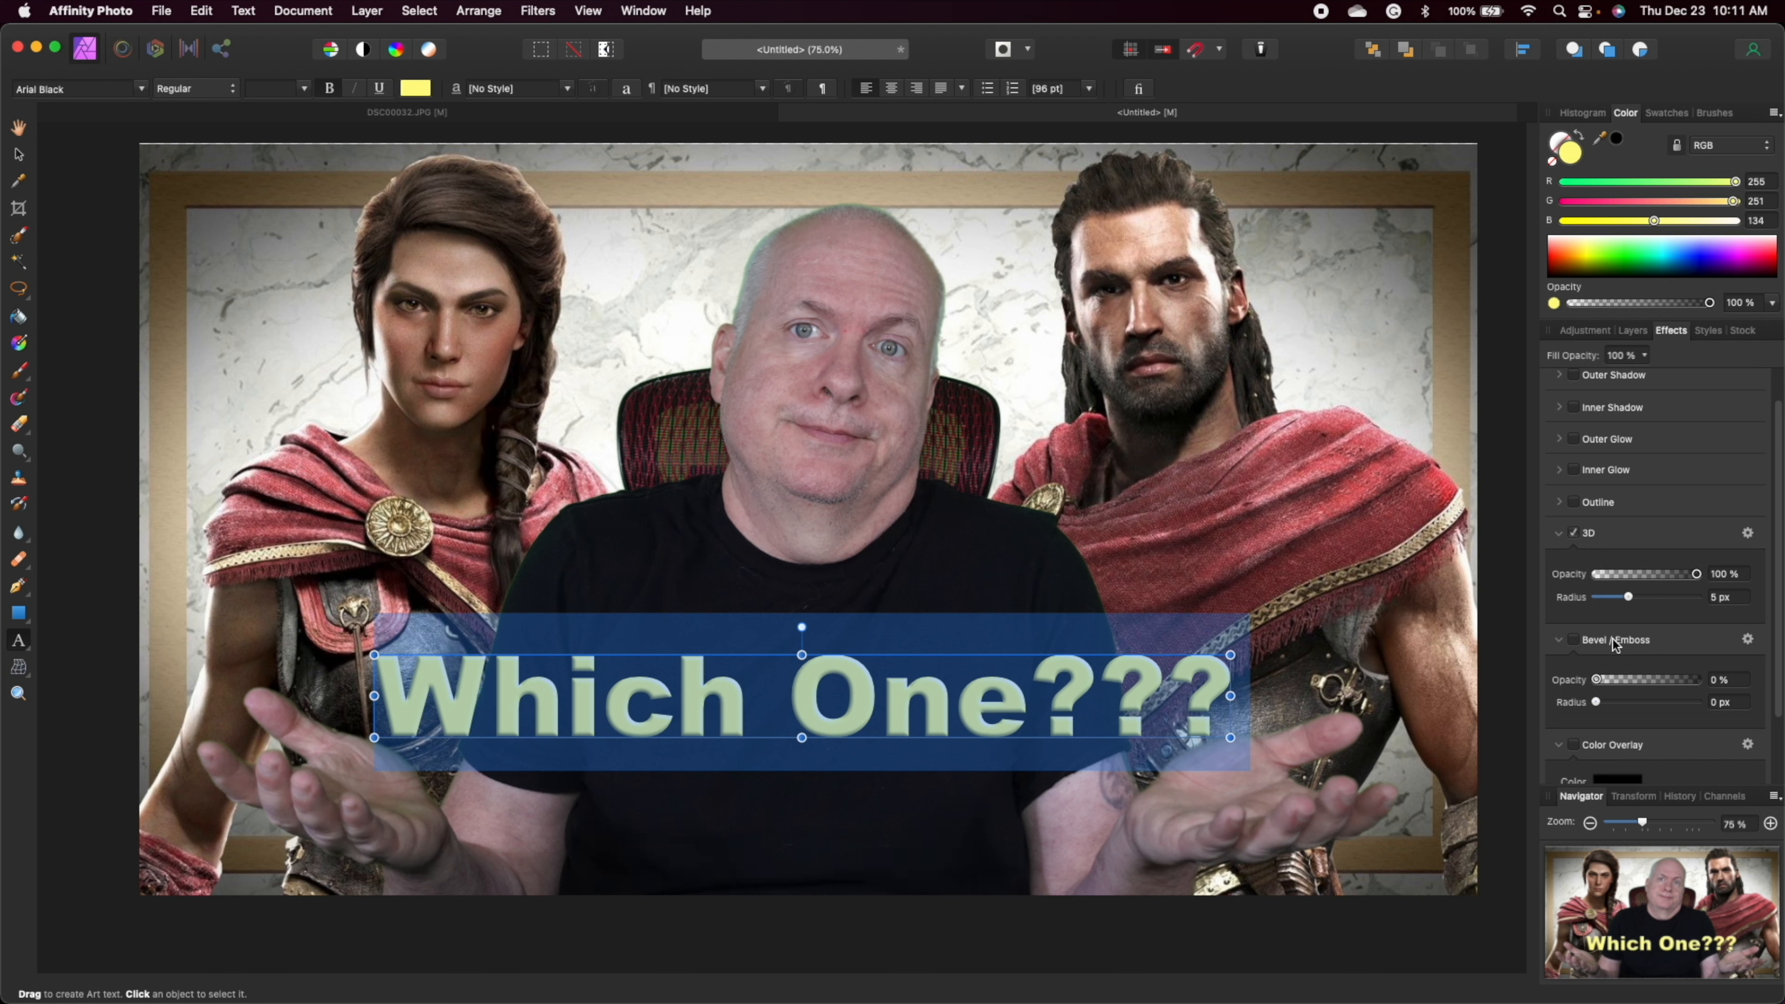
pyautogui.click(1574, 640)
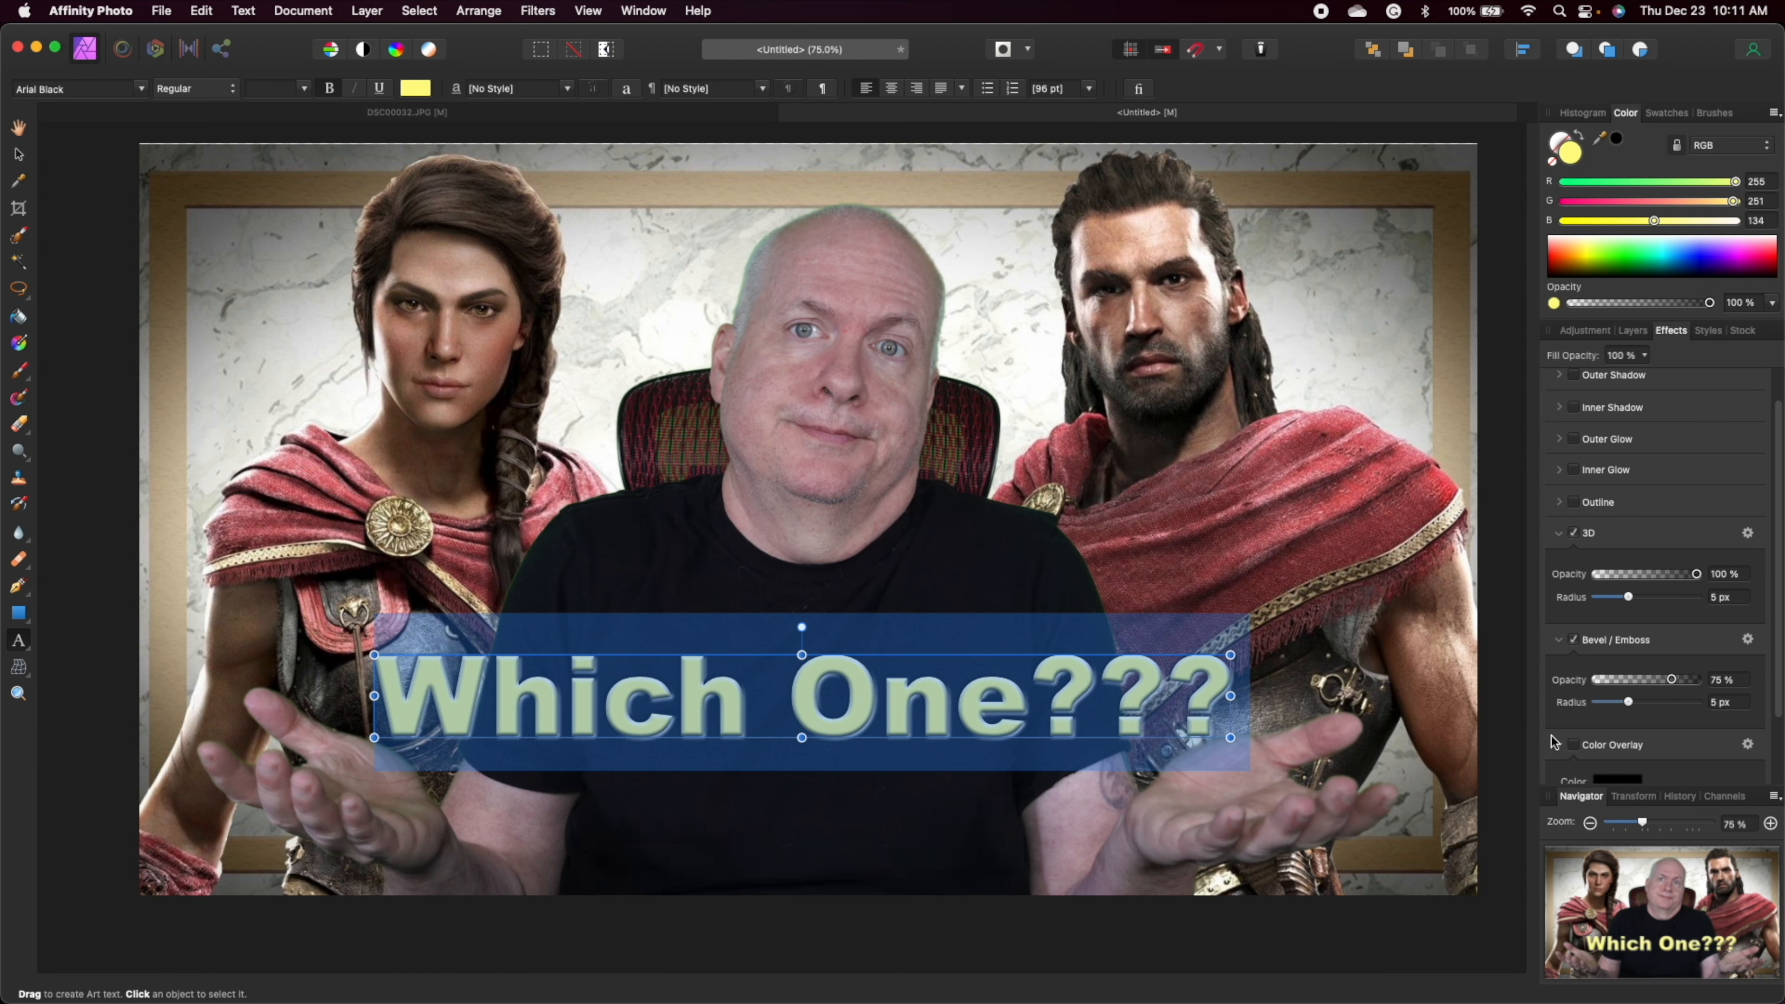
# - Add a black Color Overlay effect to the text at 12% opacity
pyautogui.scroll(-2, 1583, 737)
pyautogui.click(1574, 673)
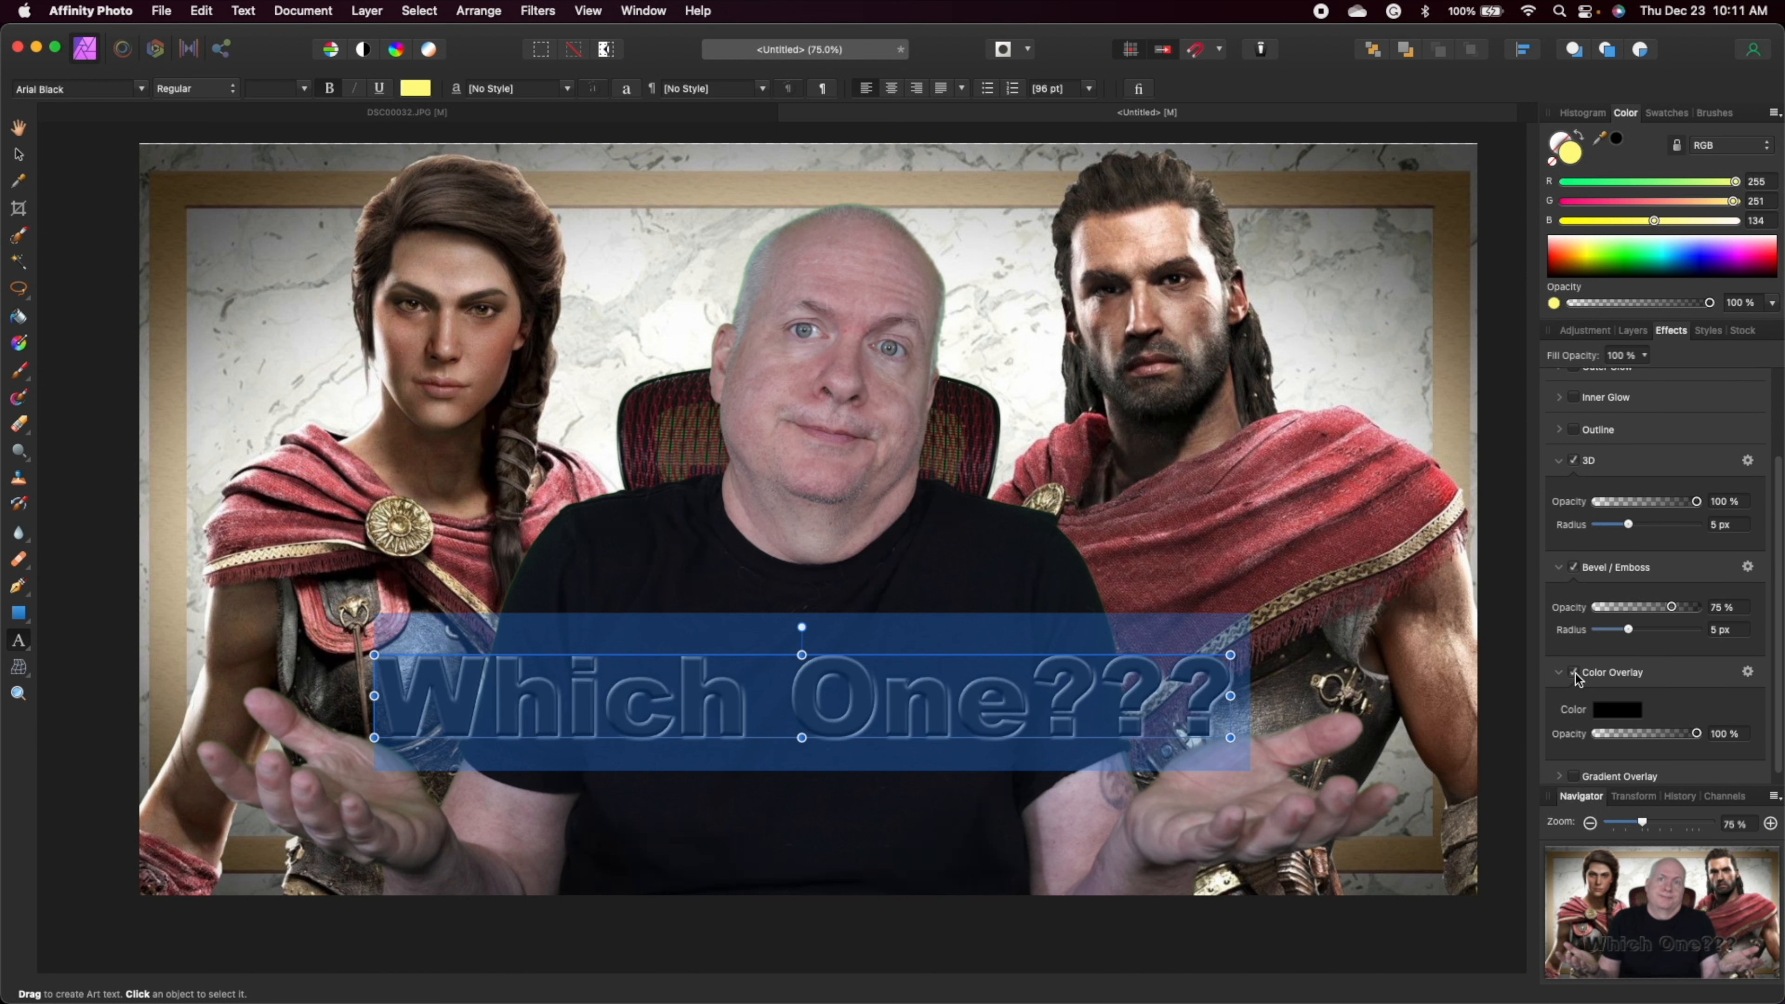
pyautogui.moveTo(1699, 736); pyautogui.dragTo(1612, 737)
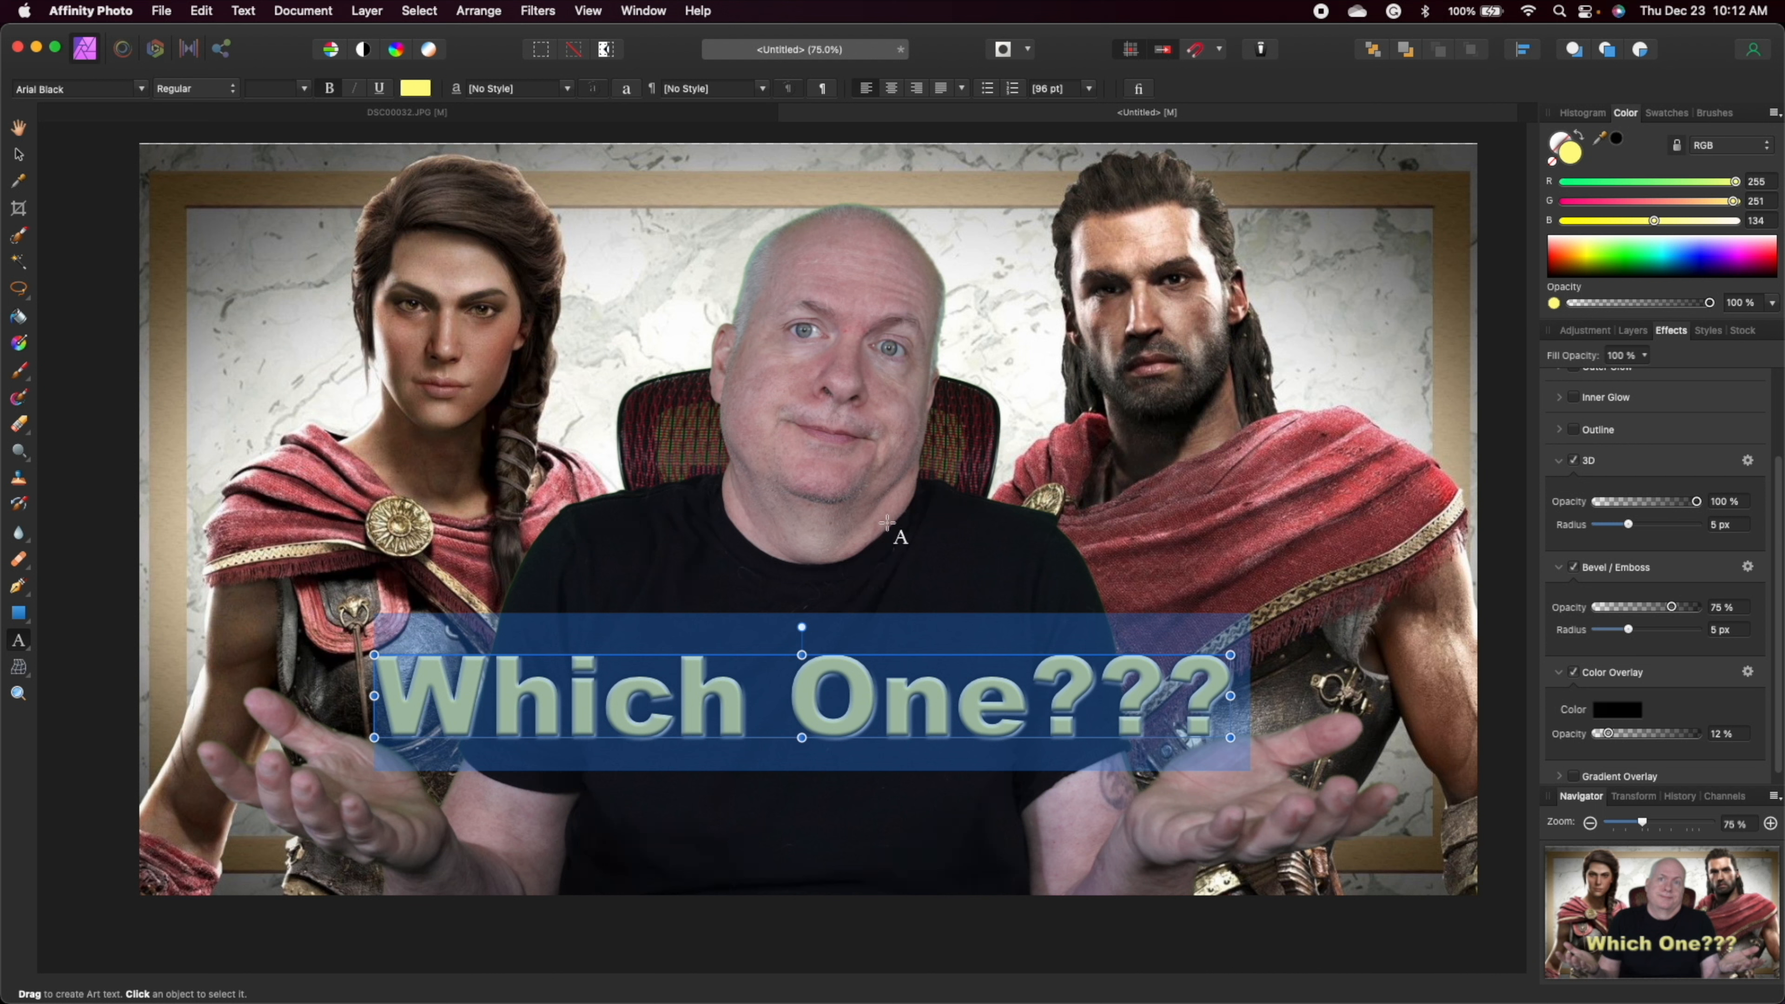
# - Add a black Outline effect with a radius of about 9.9 px to the text and leave text editing
pyautogui.scroll(-1, 1628, 744)
pyautogui.scroll(5, 1629, 744)
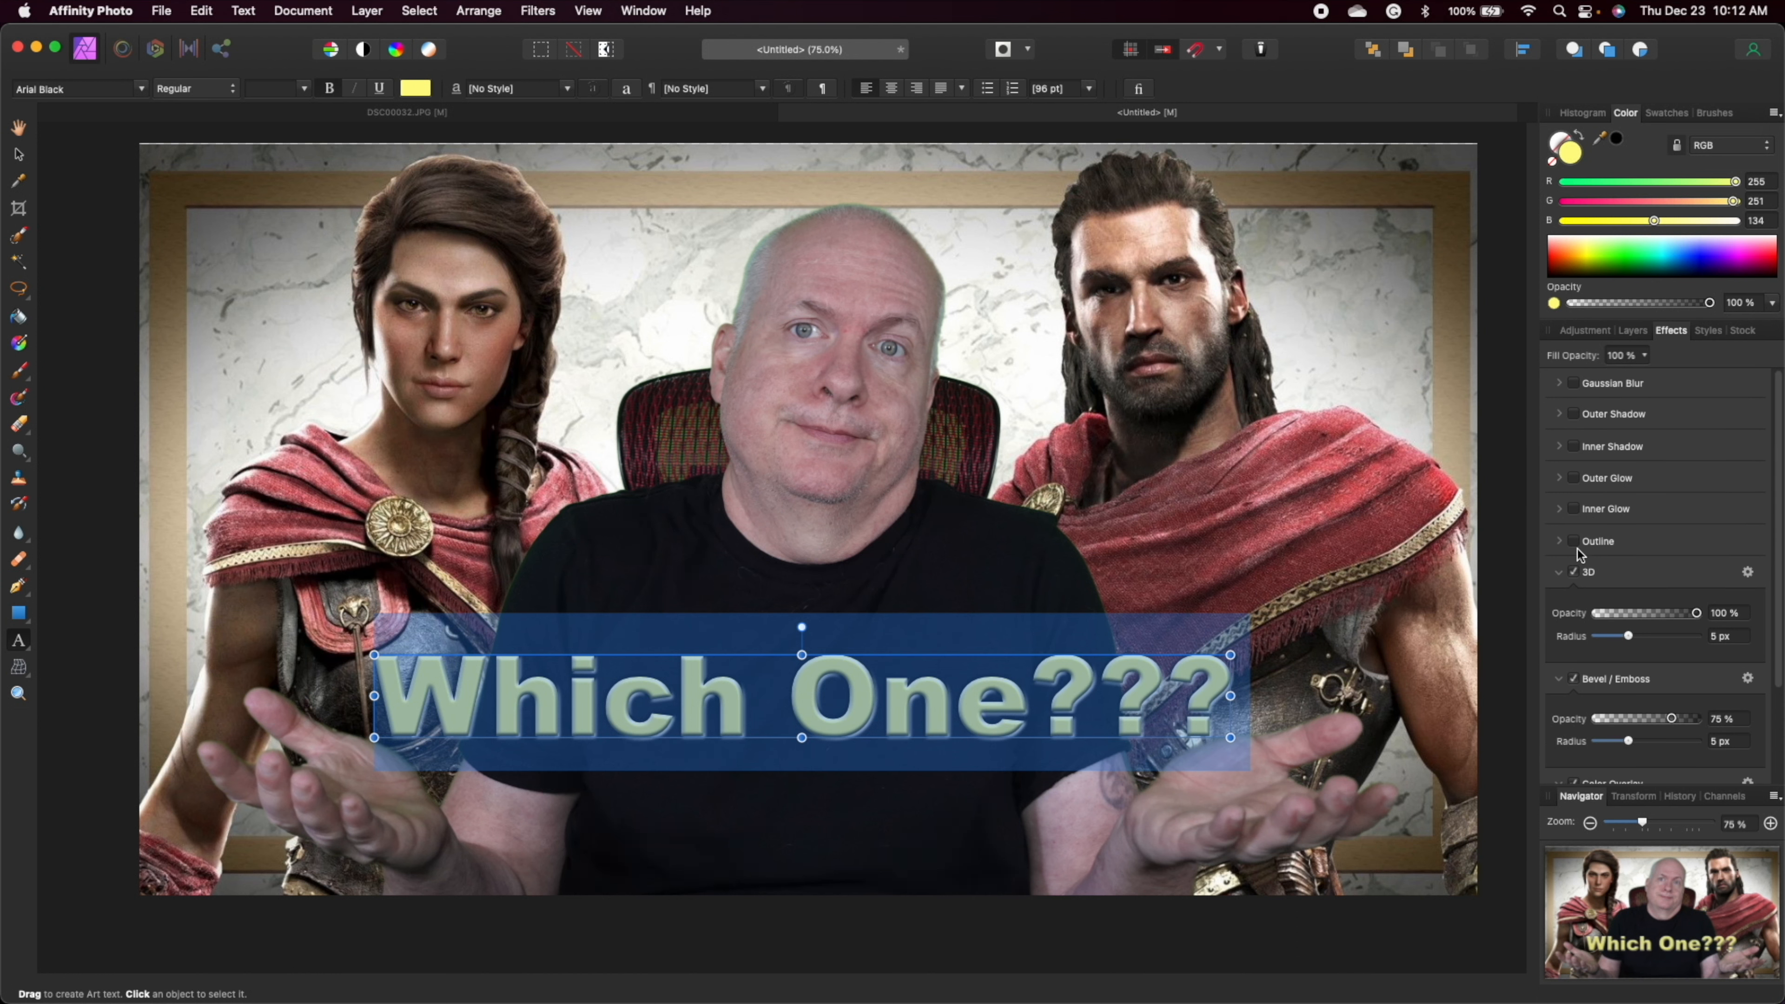
pyautogui.click(1574, 541)
pyautogui.moveTo(1604, 631); pyautogui.dragTo(1645, 633)
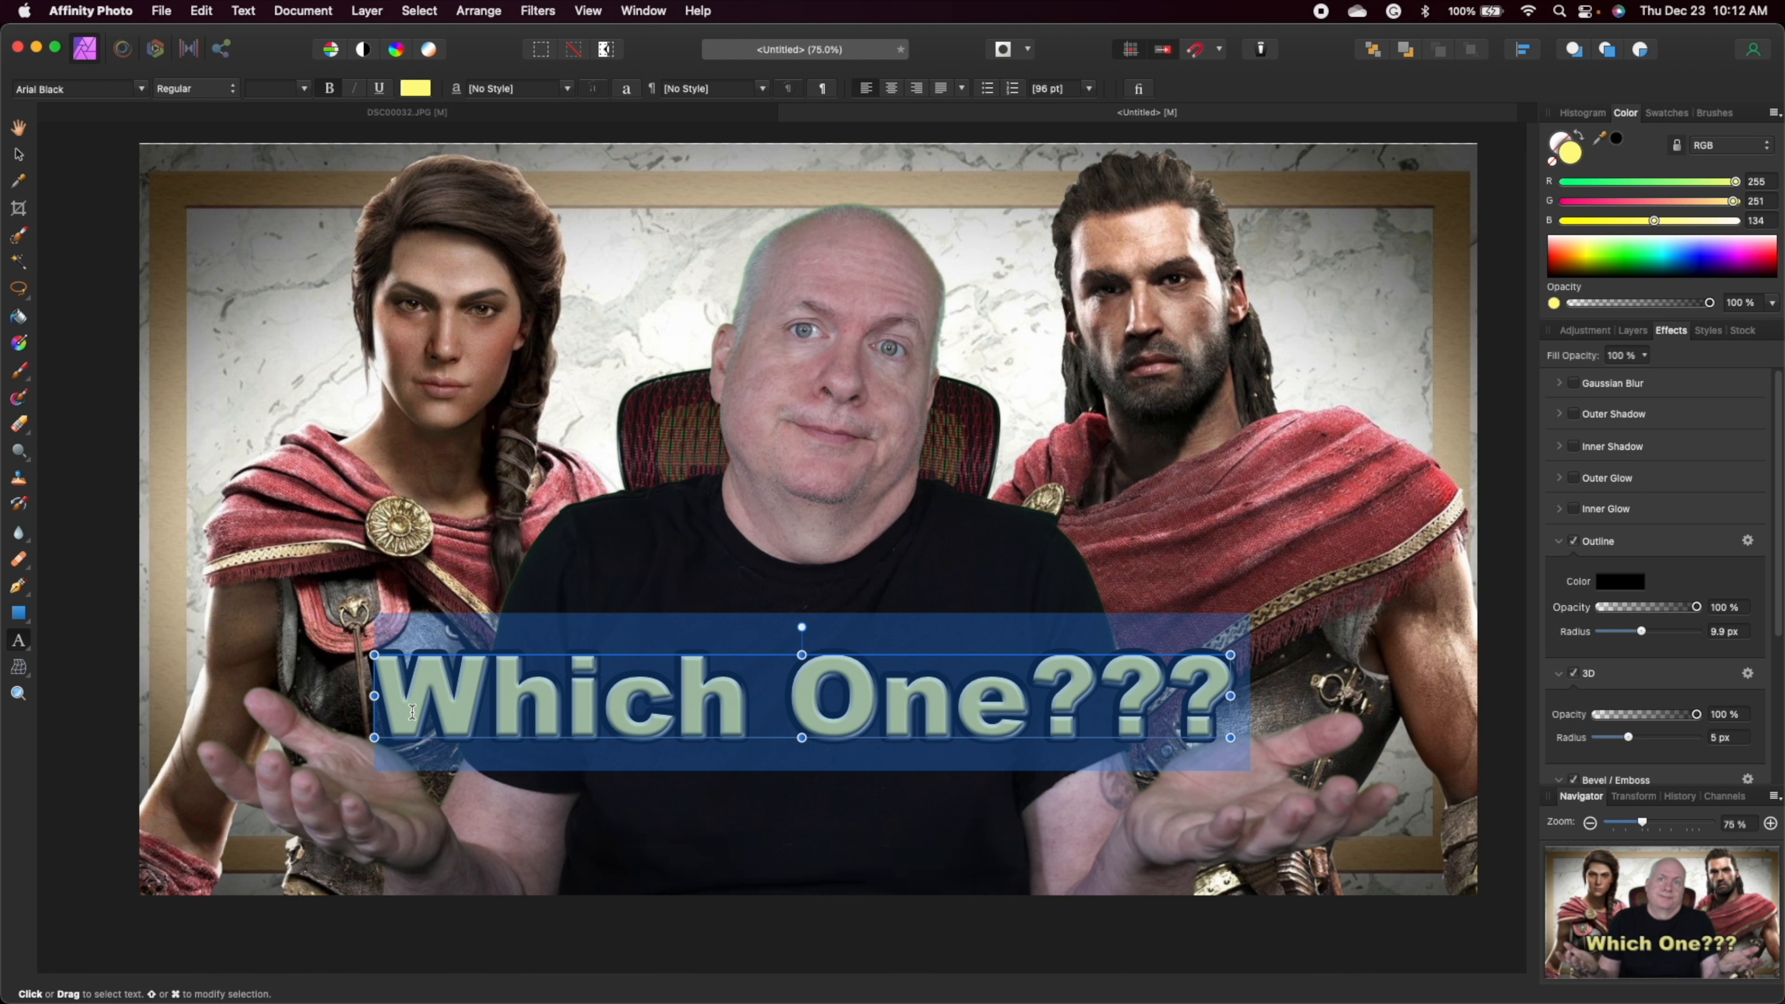
pyautogui.click(19, 155)
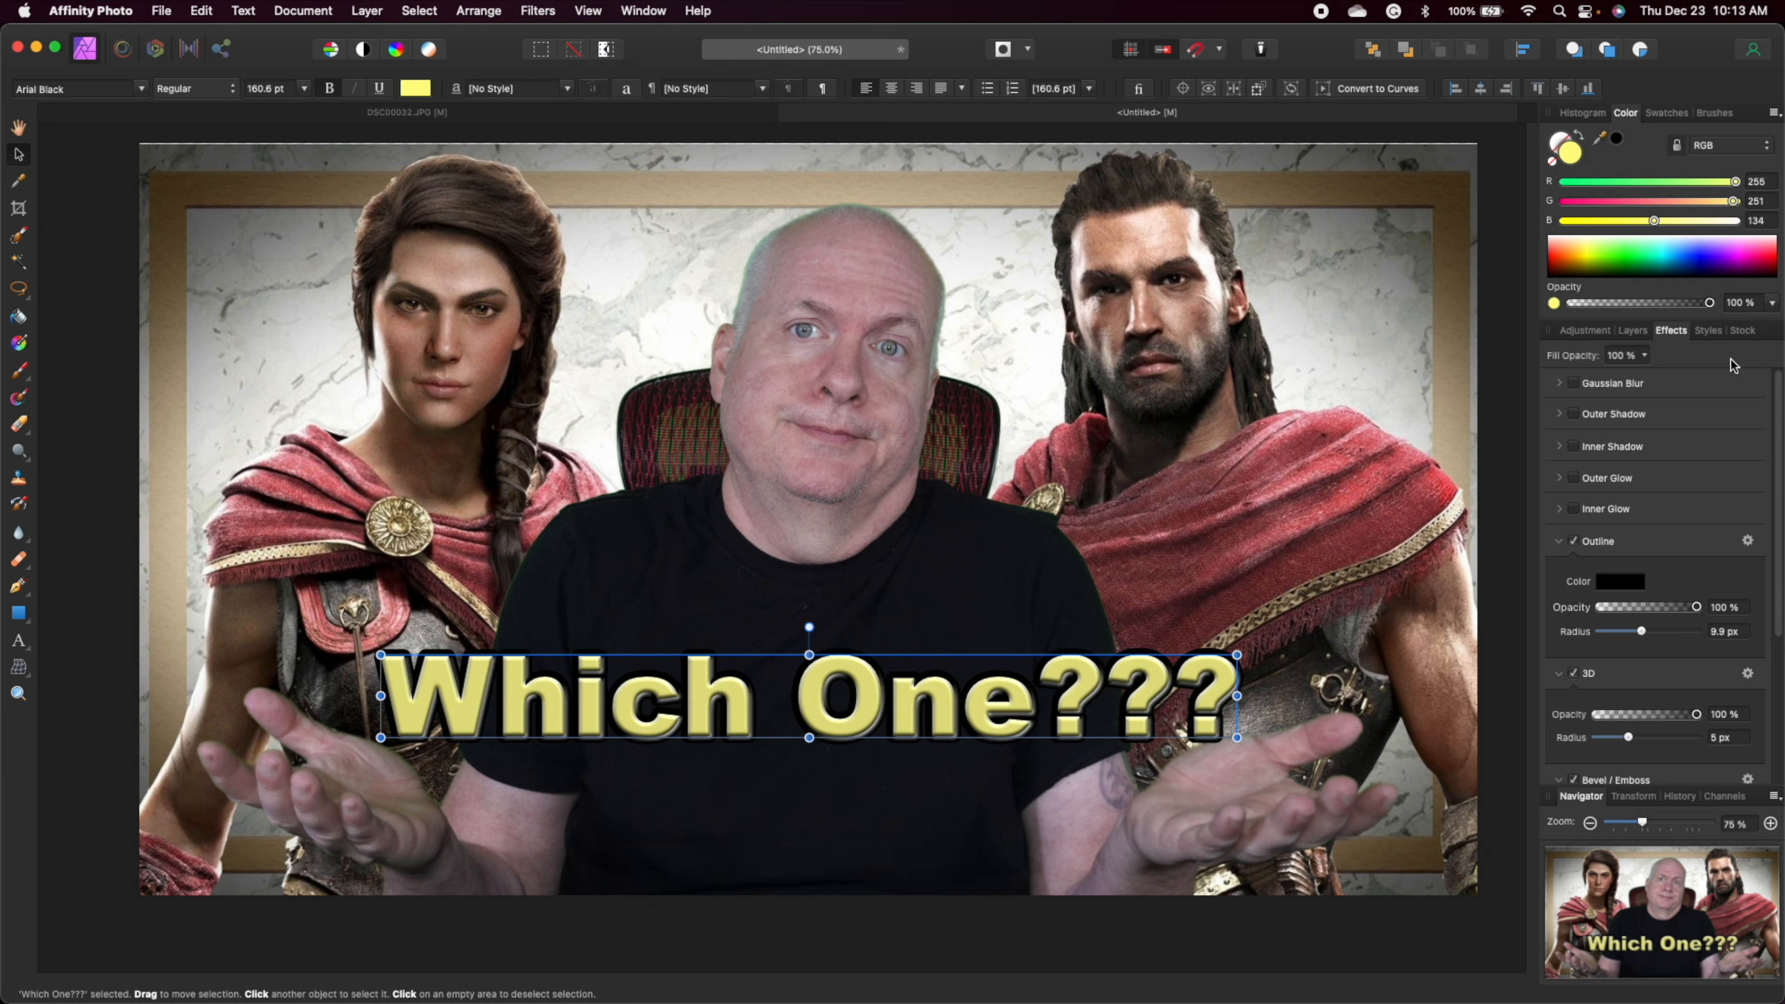
# - Inspect the layer stack by hiding the DSC00032 portrait and feature-AC-odyssey layers and showing them again one by one
pyautogui.click(1632, 329)
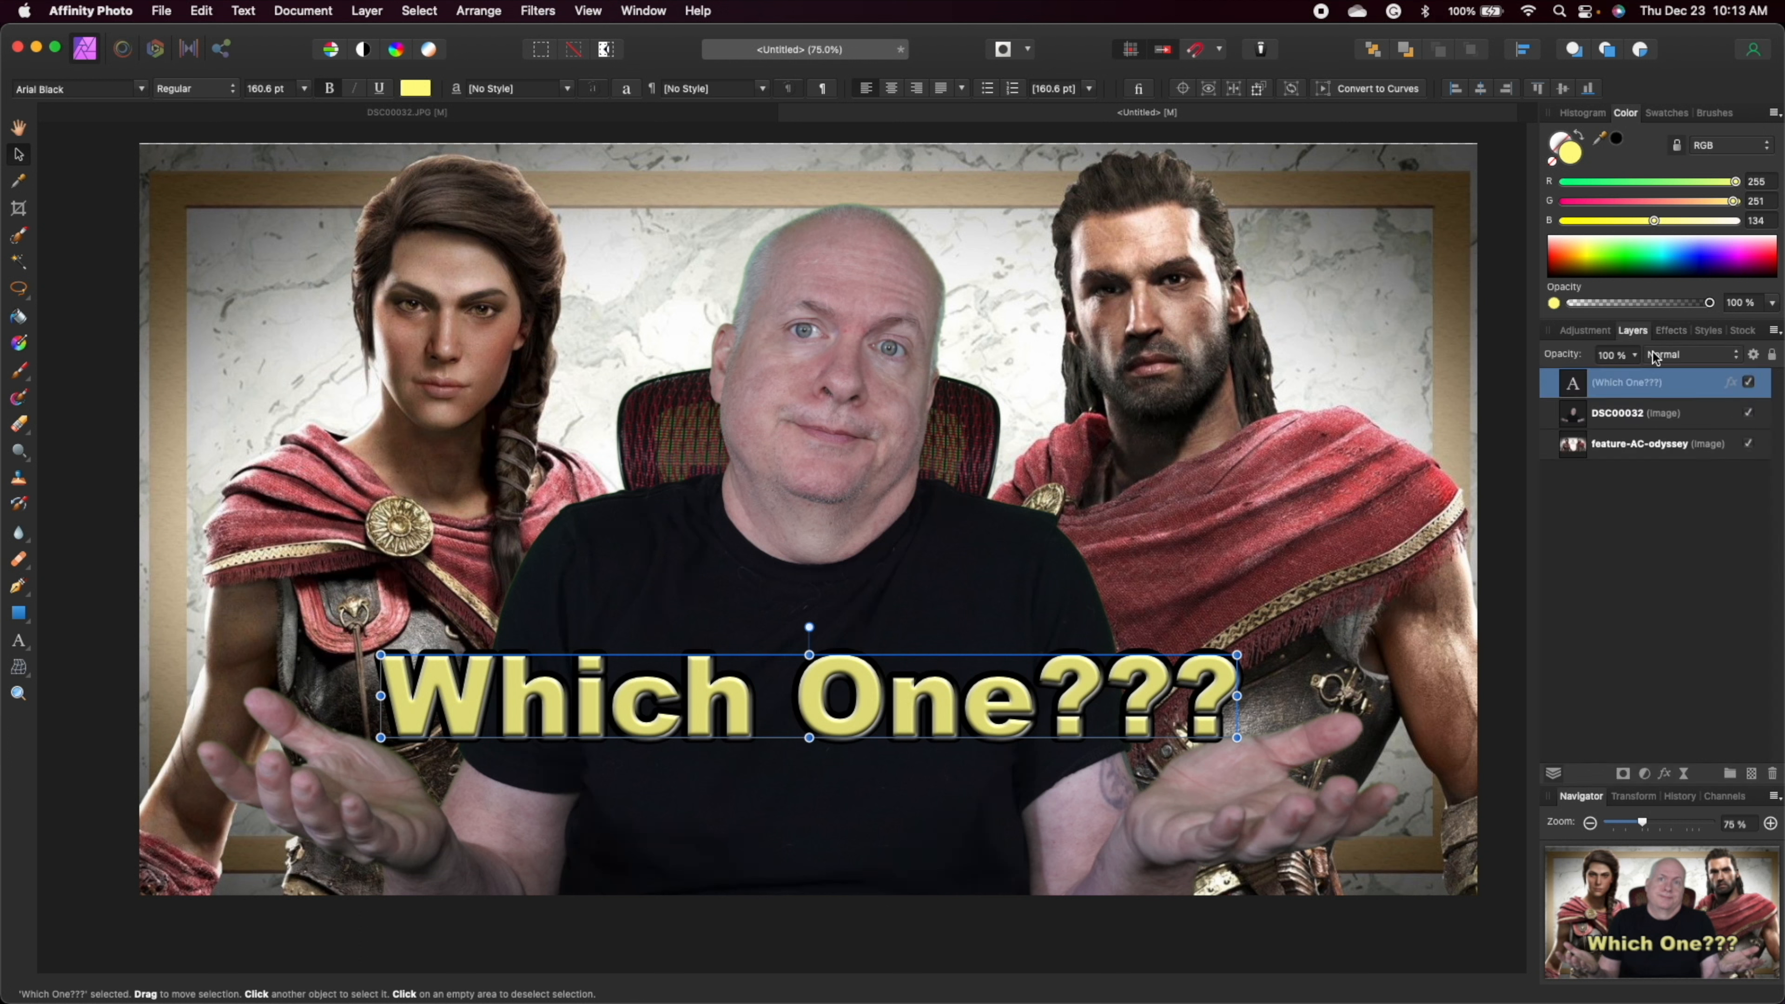
pyautogui.click(1750, 414)
pyautogui.click(1750, 443)
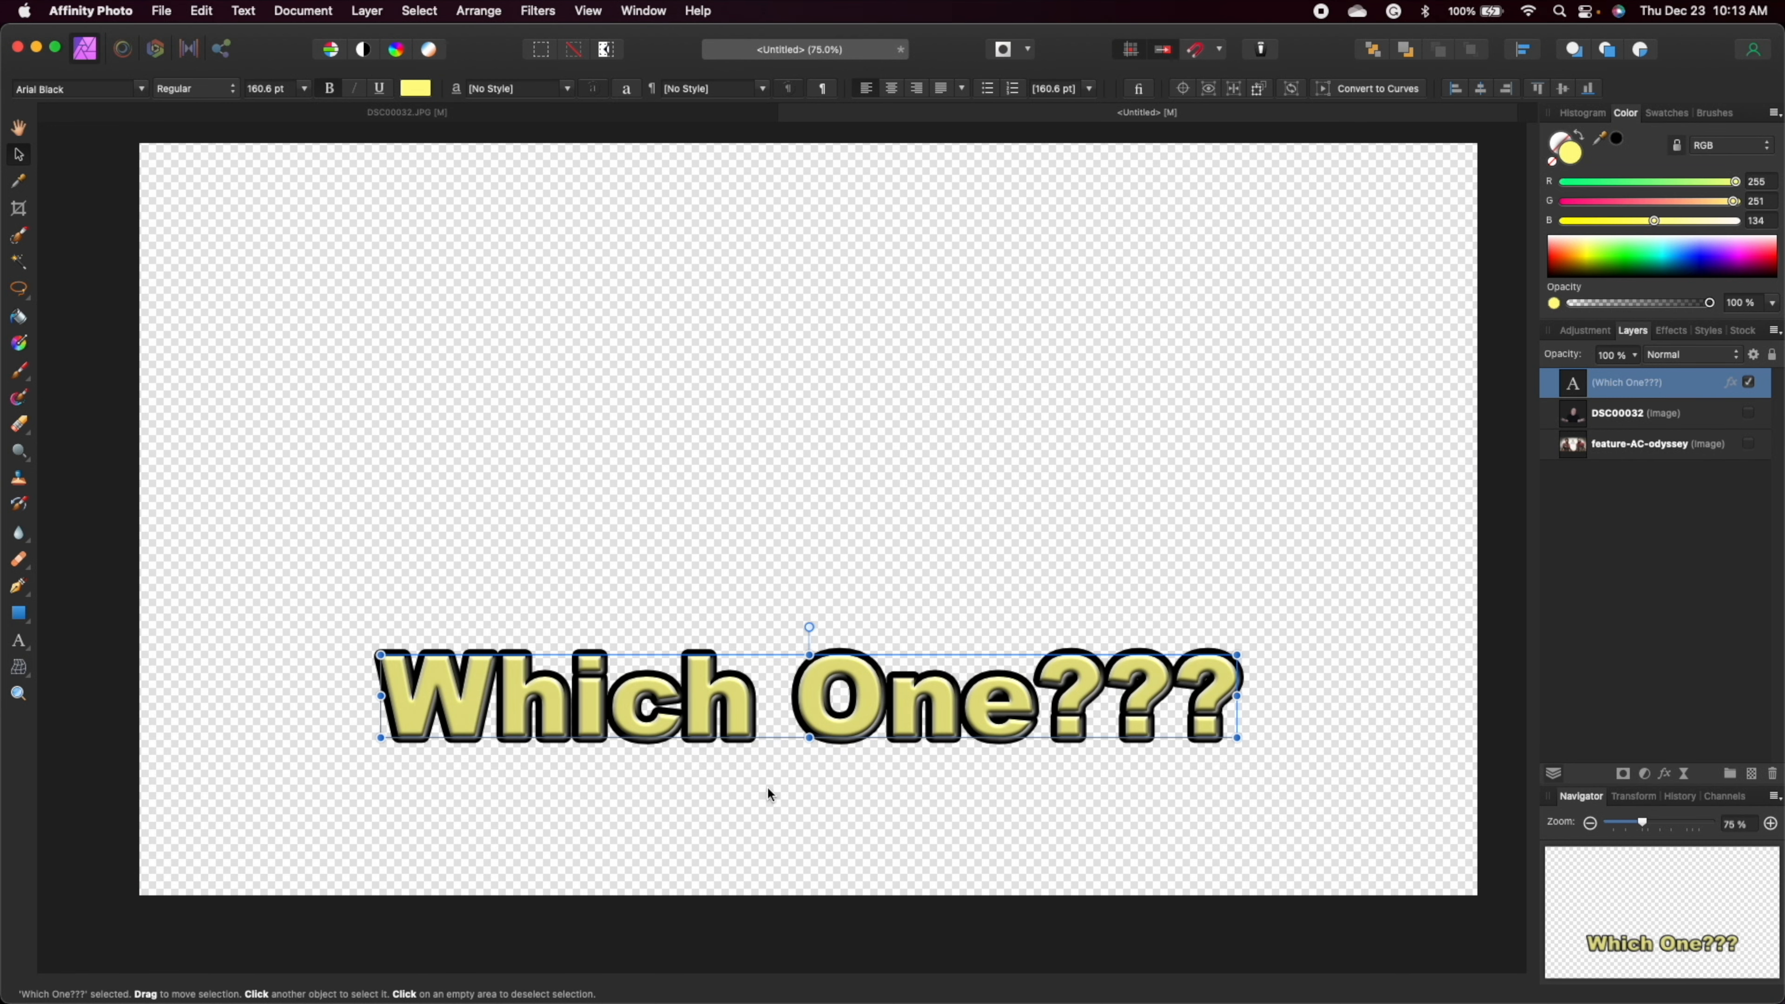
pyautogui.click(1749, 413)
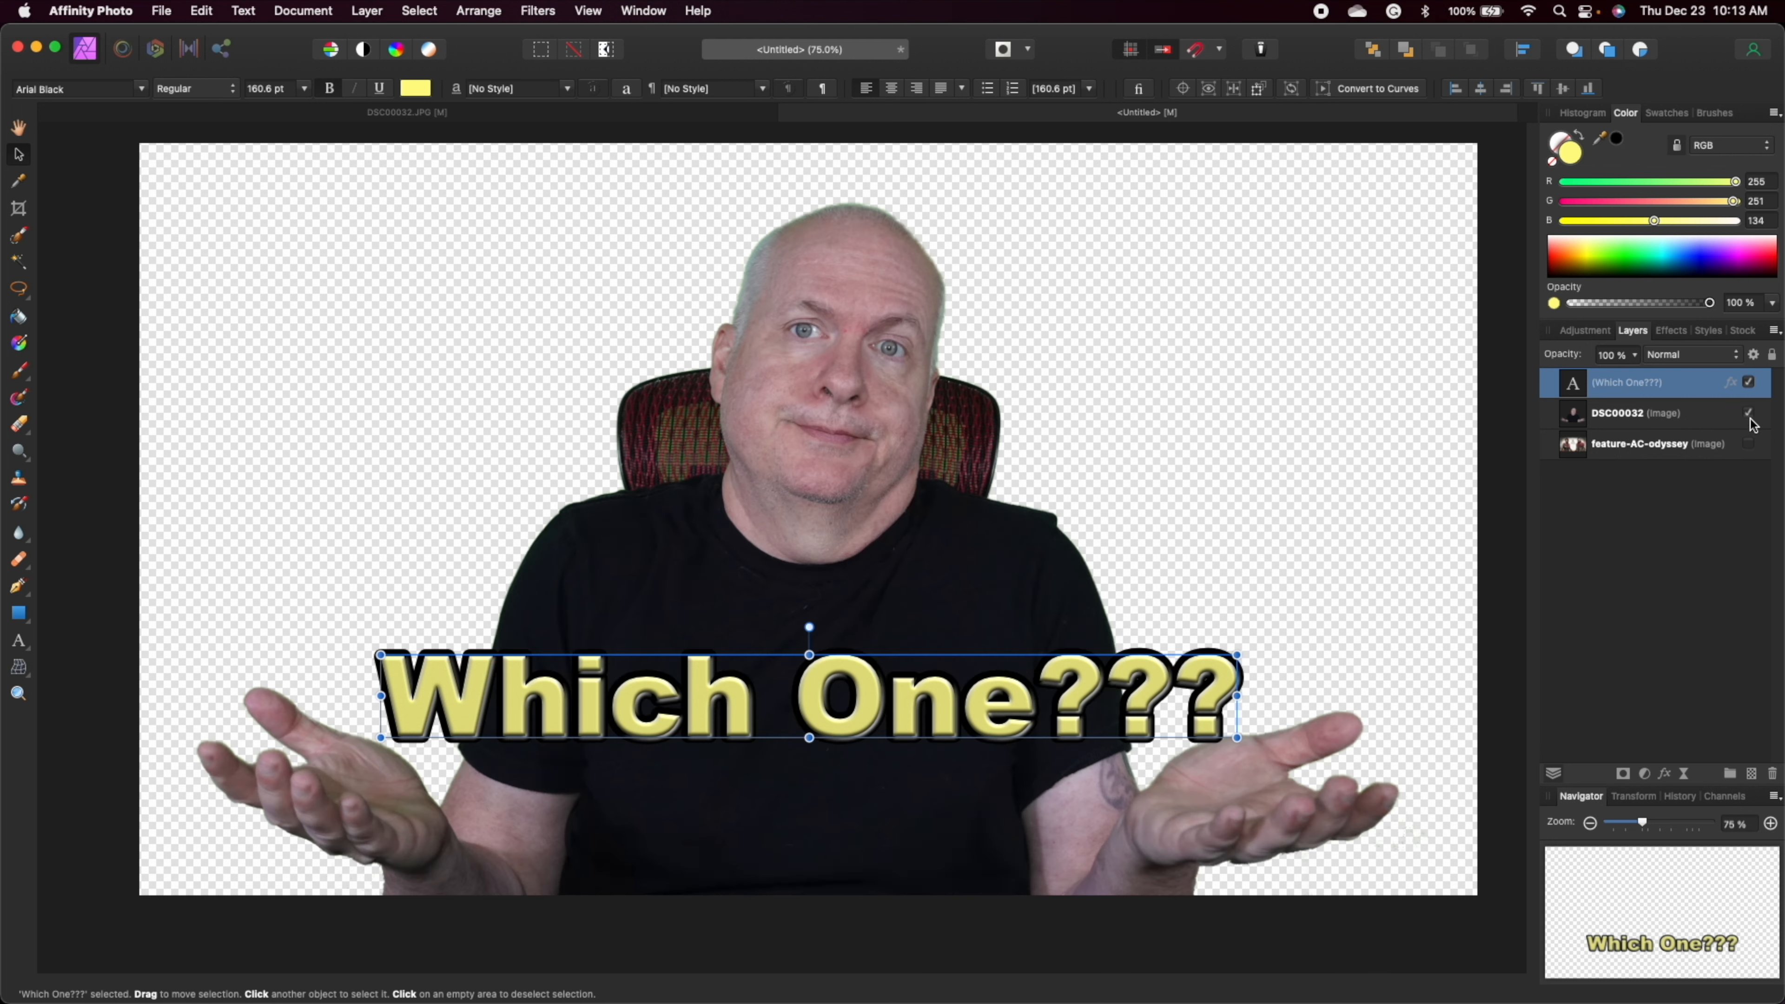
pyautogui.click(1751, 444)
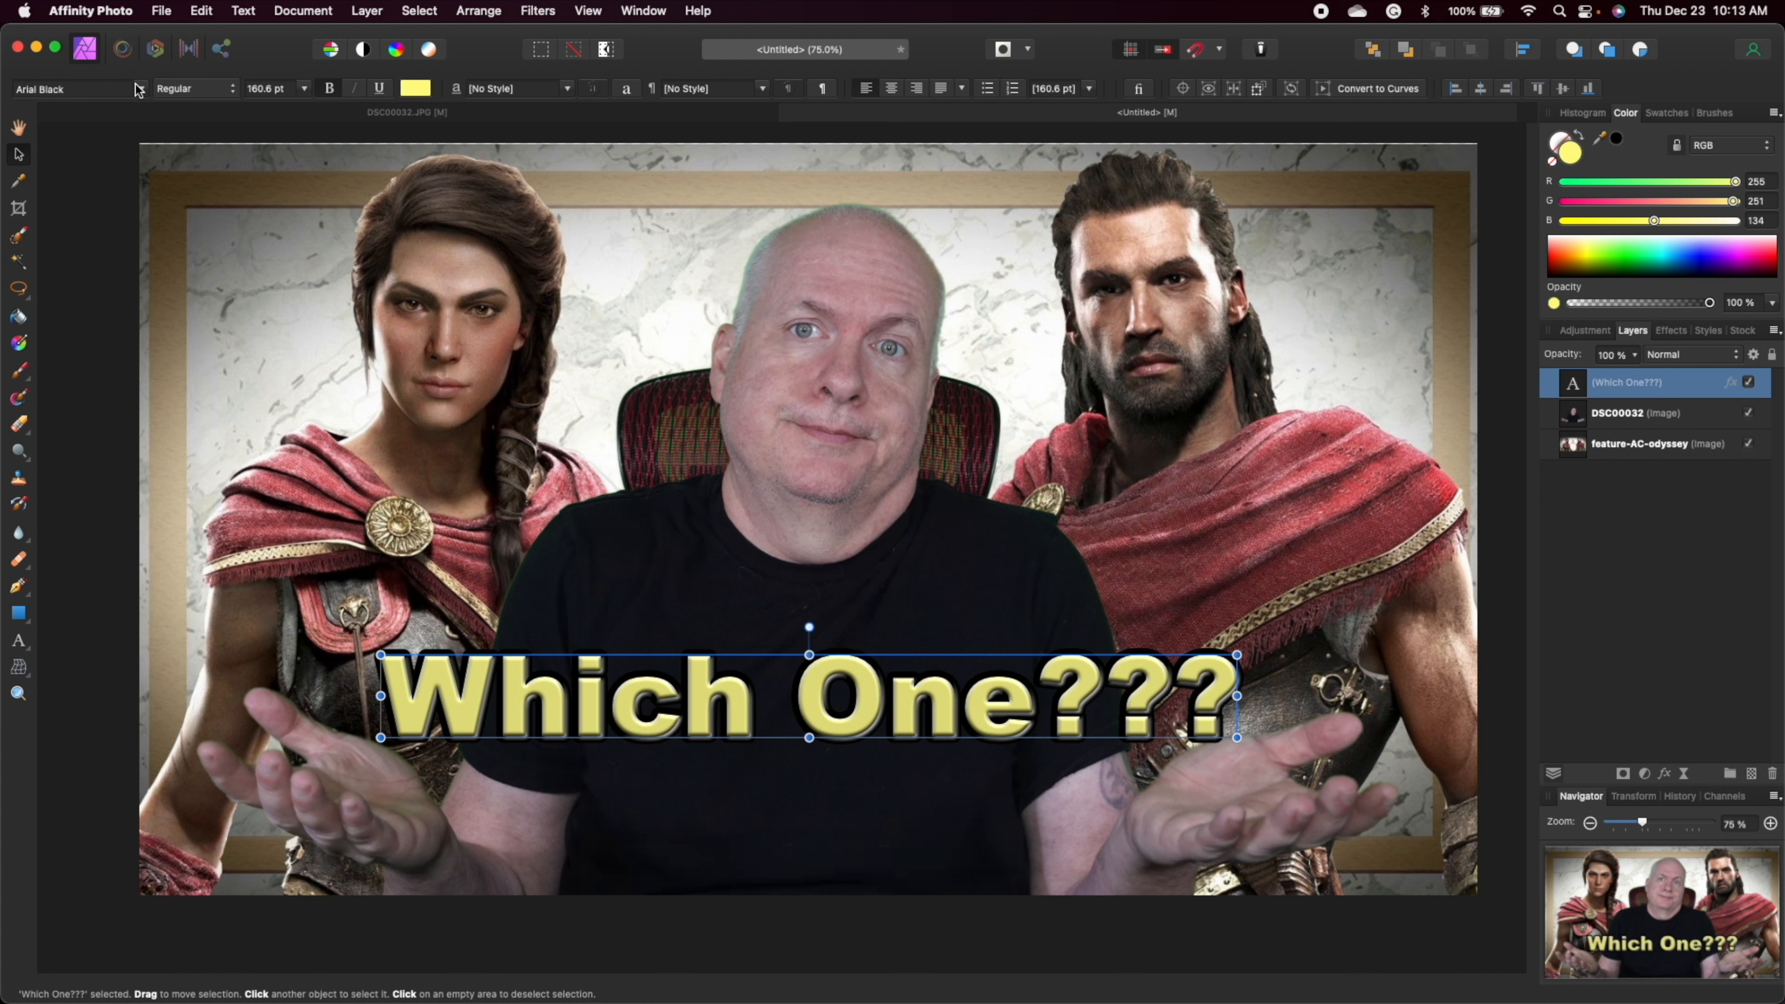
# - Save the project as Untitled in the Affinity photo thumb tutorial folder under Youtube Videos on the FCP External drive
pyautogui.click(162, 12)
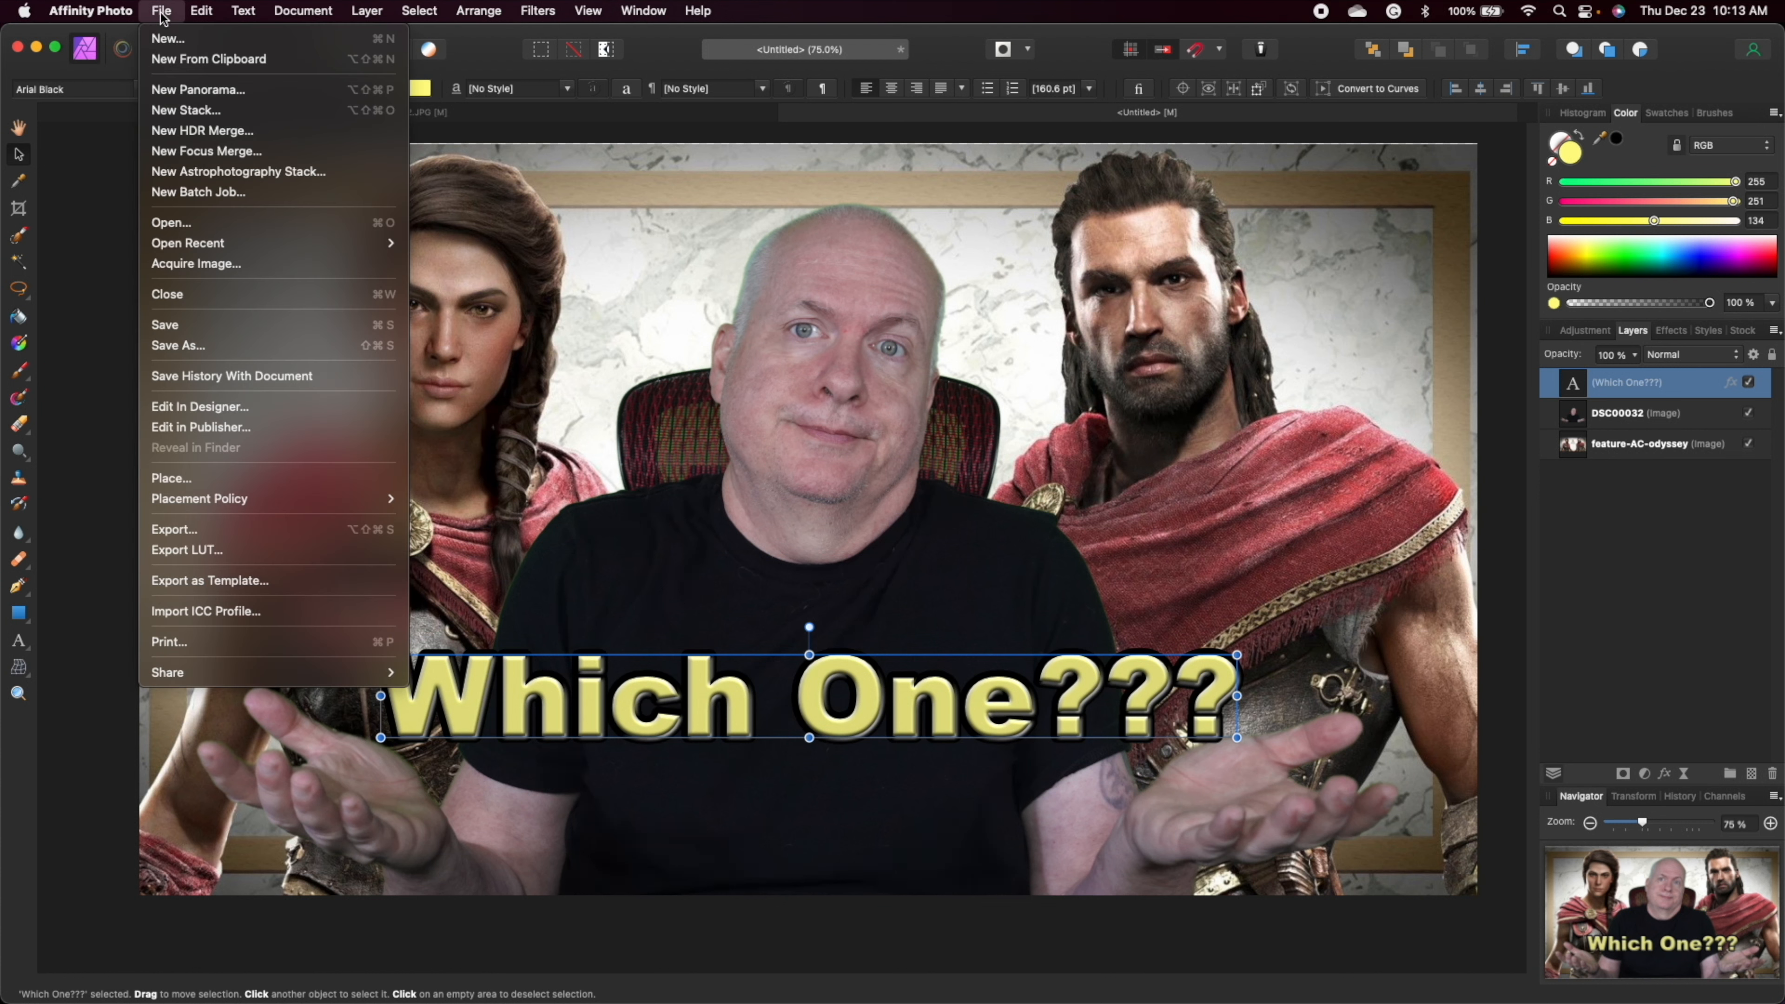
pyautogui.click(177, 346)
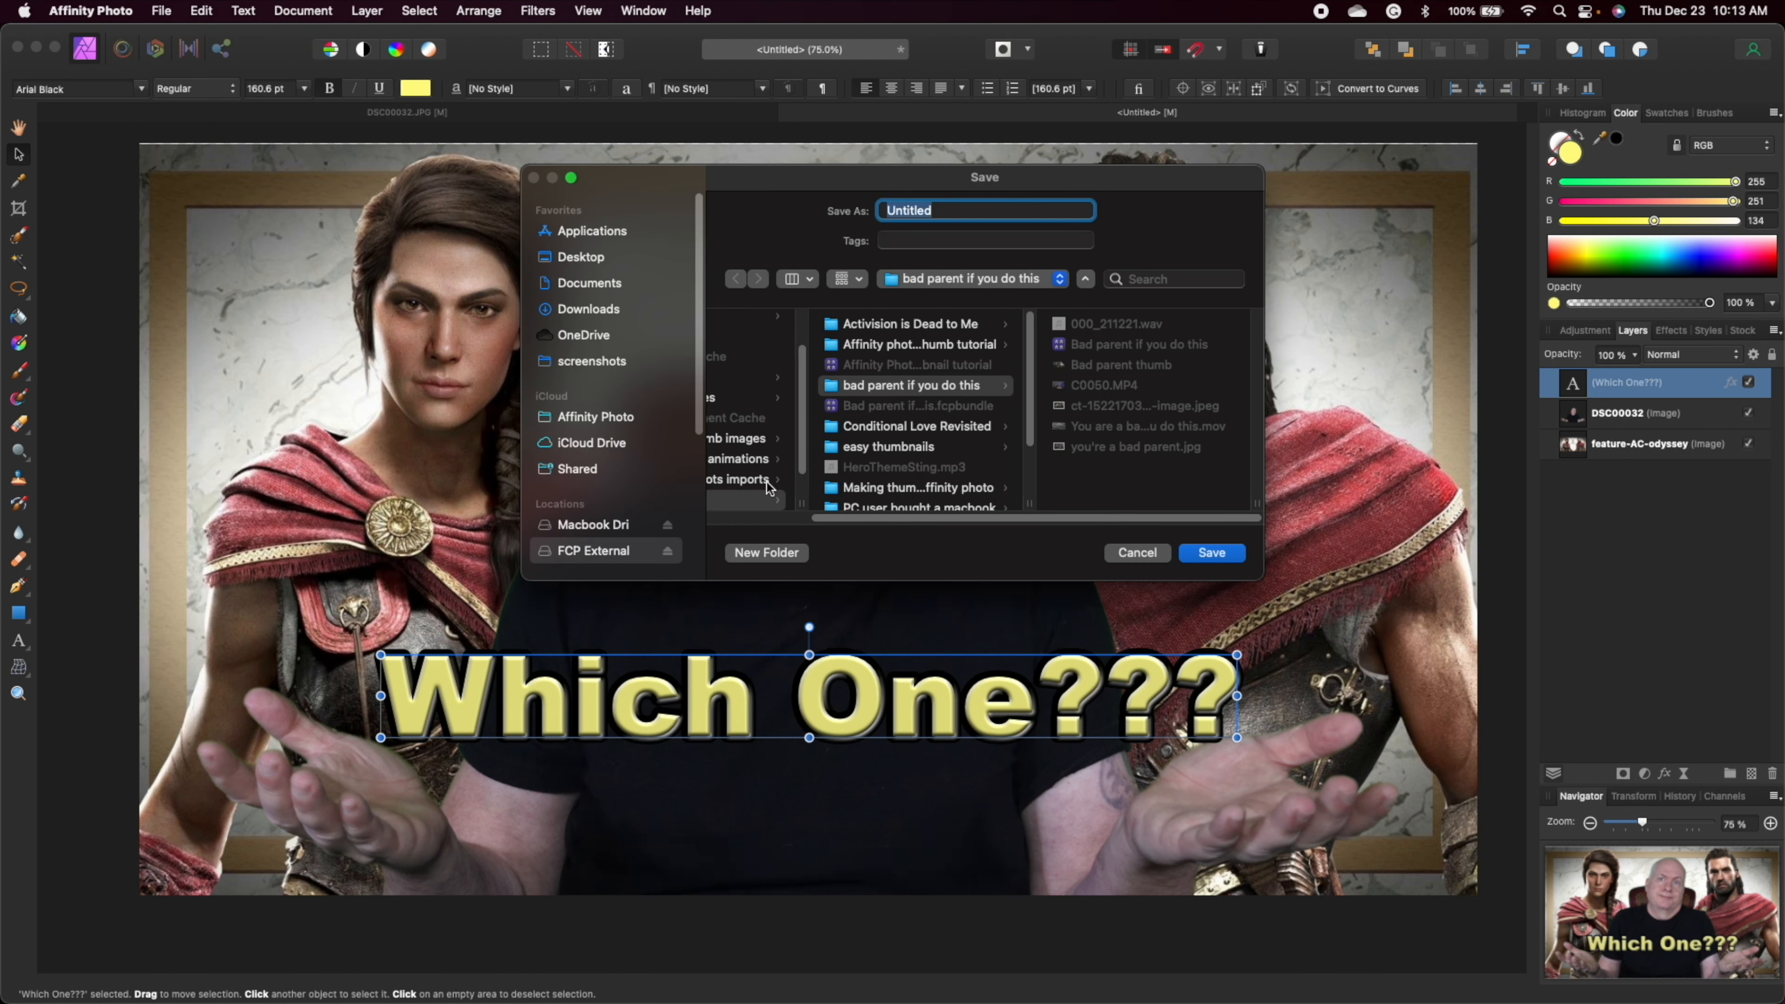
pyautogui.click(597, 552)
pyautogui.scroll(-4, 801, 493)
pyautogui.click(763, 466)
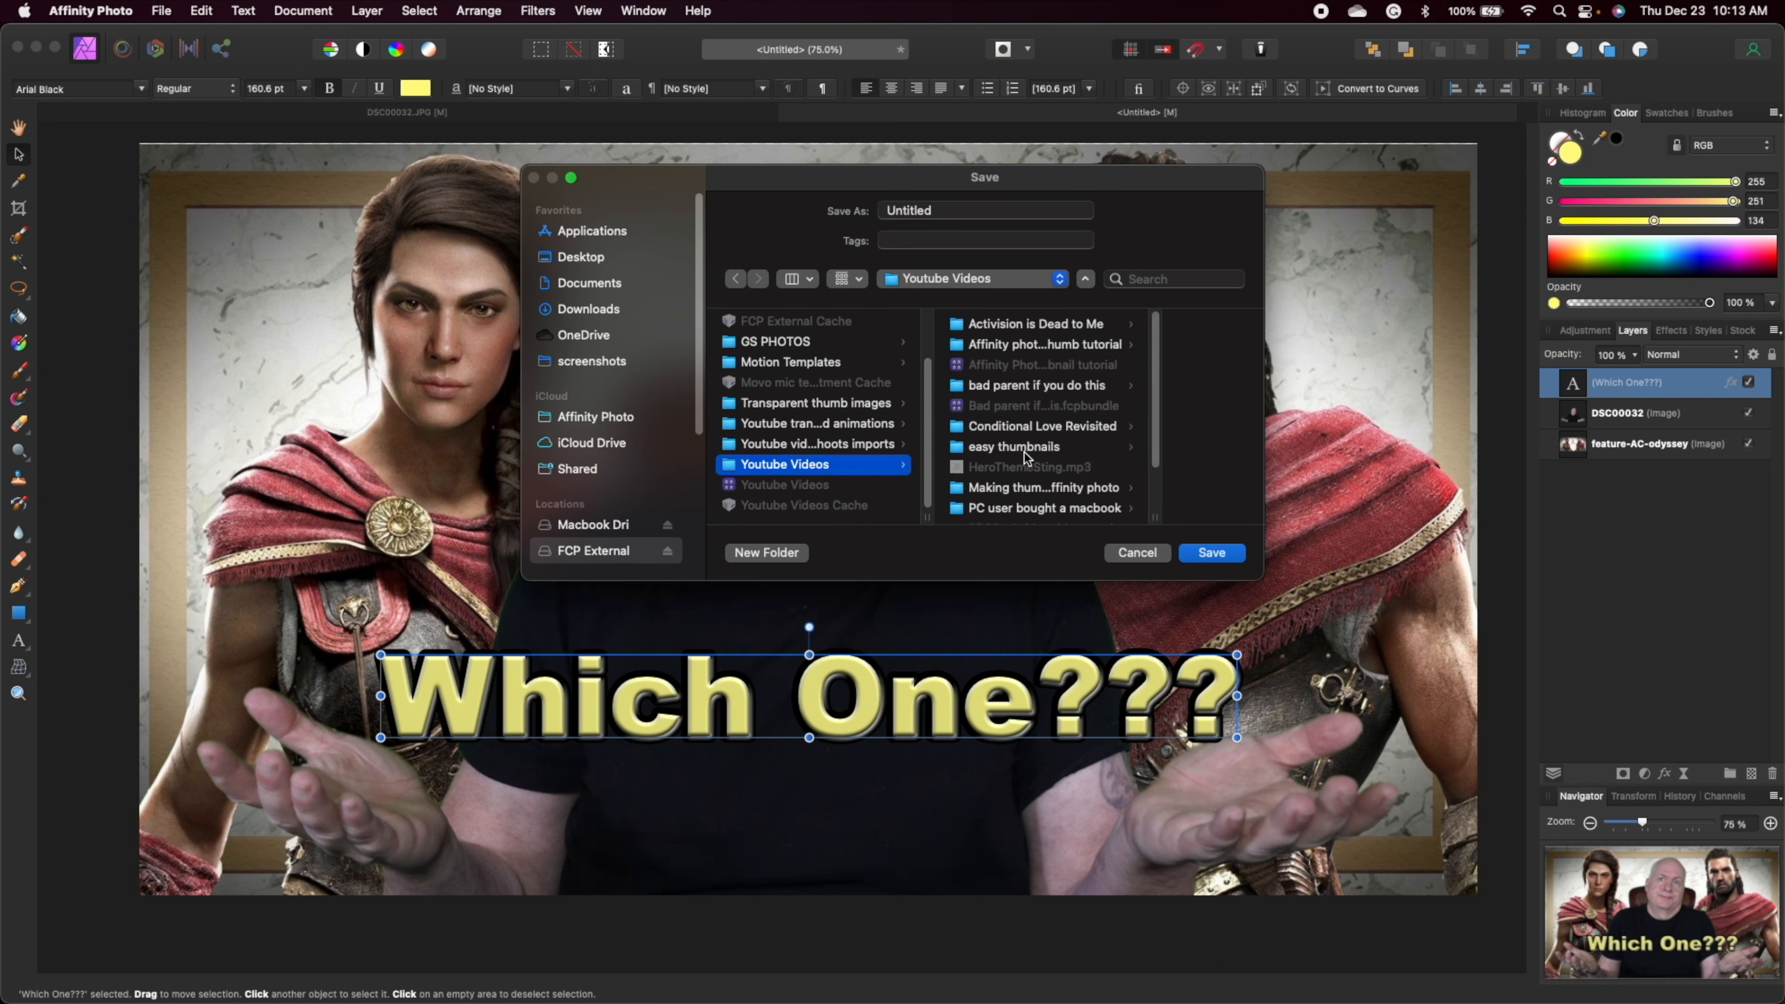
pyautogui.scroll(-3, 1019, 471)
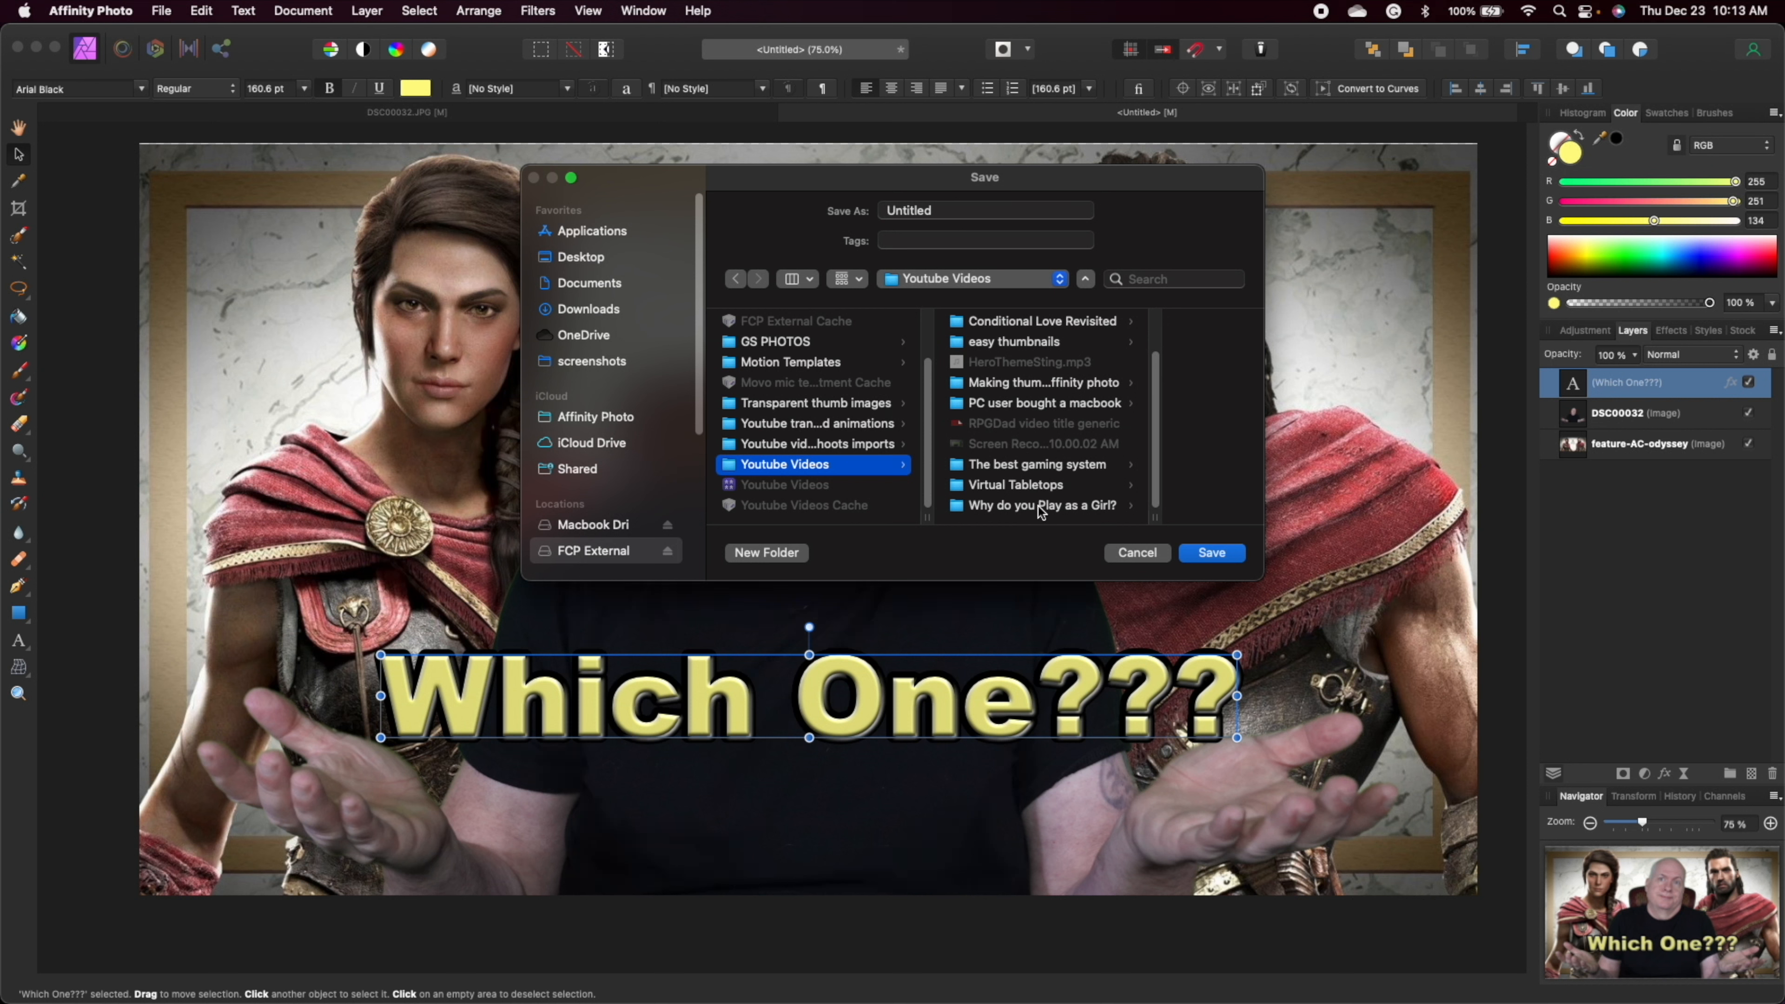
pyautogui.scroll(3, 1010, 398)
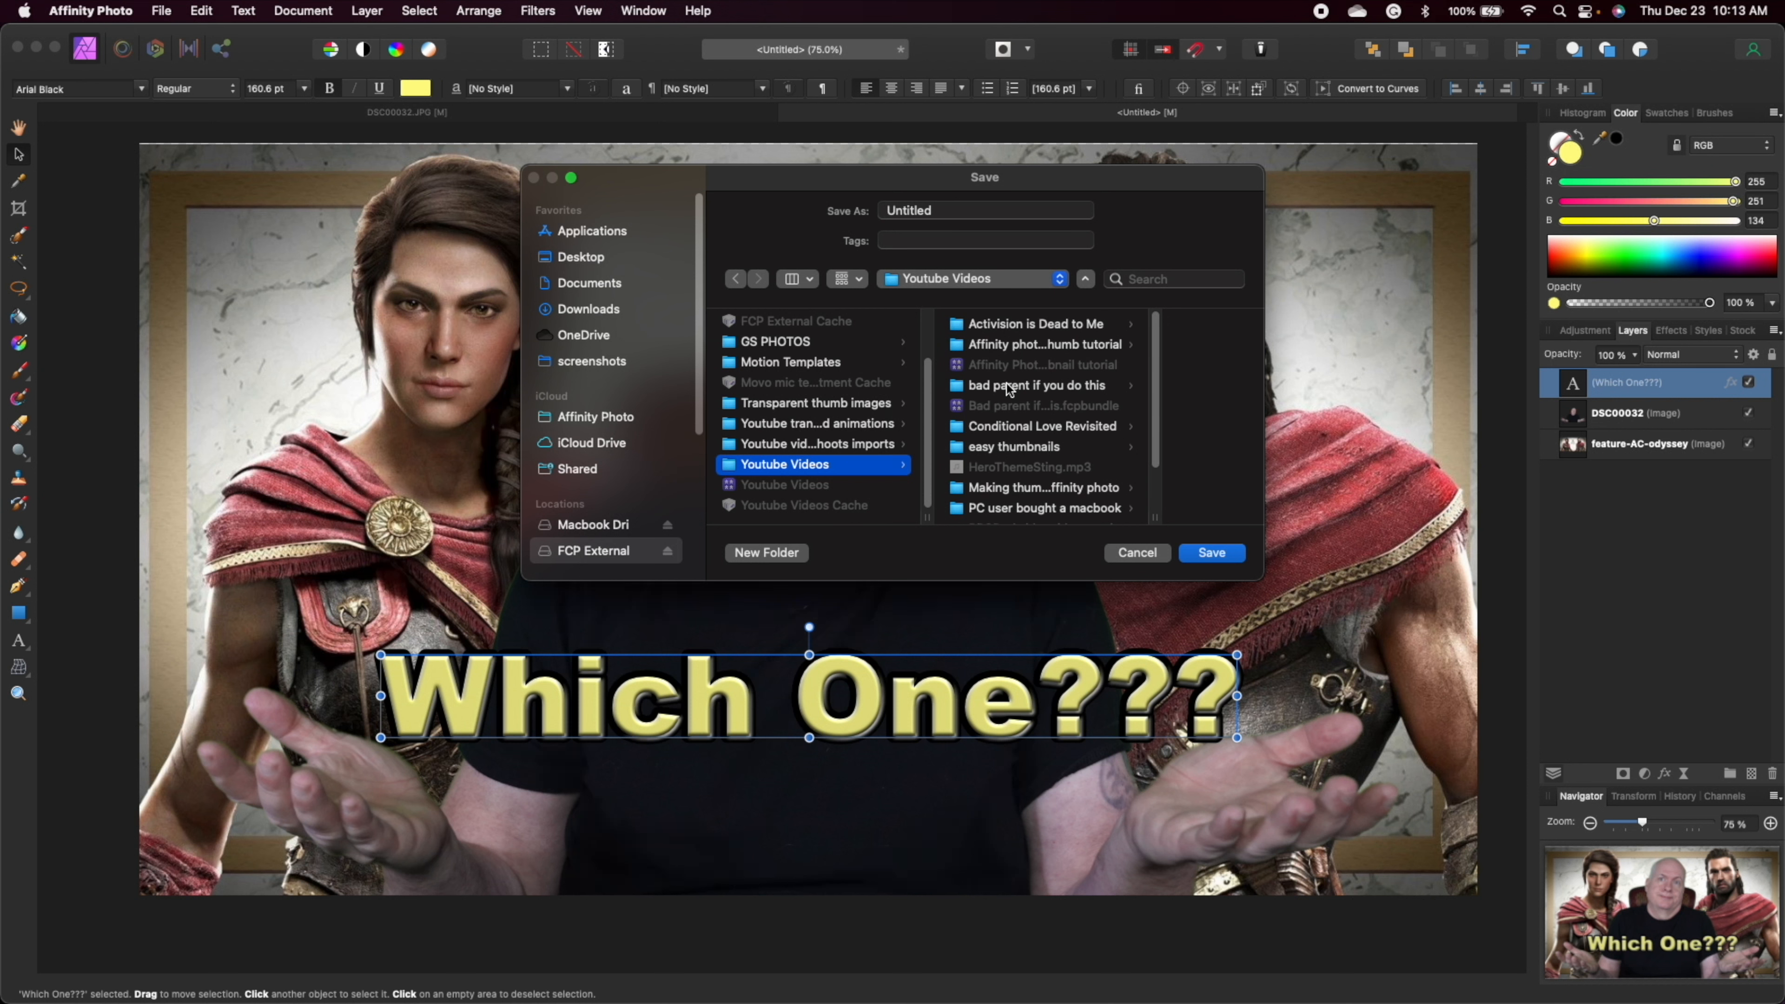
pyautogui.click(1017, 346)
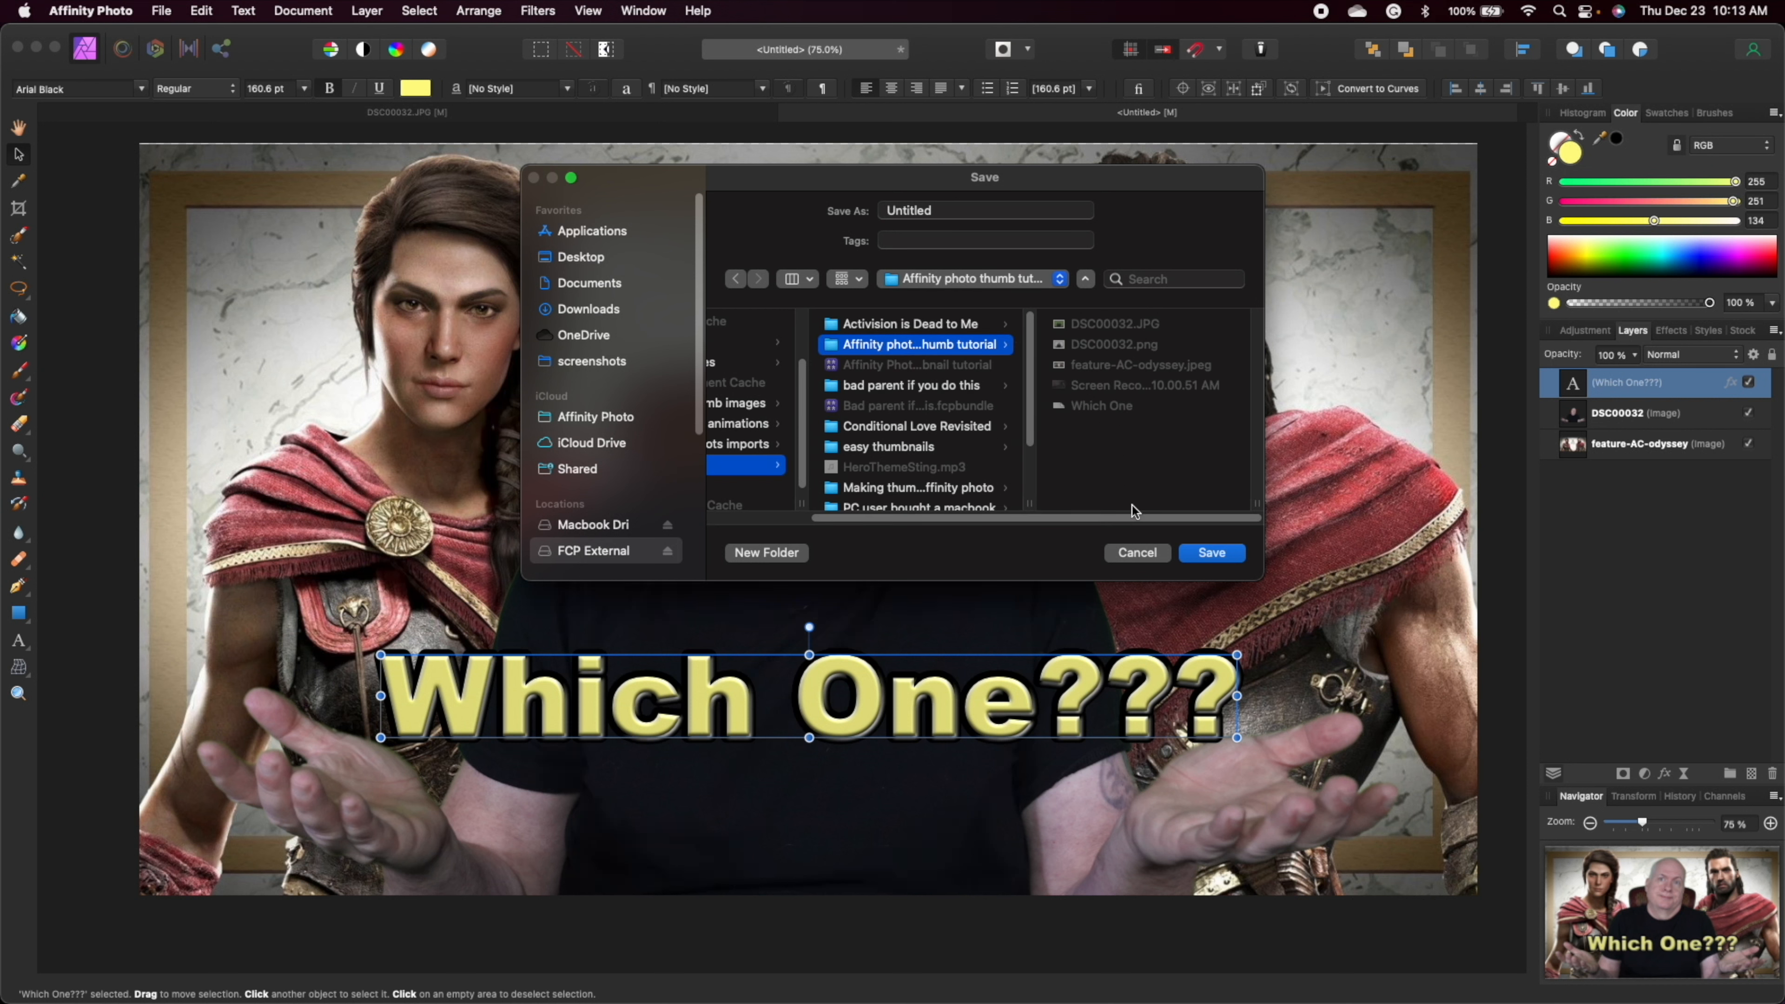
pyautogui.click(1218, 554)
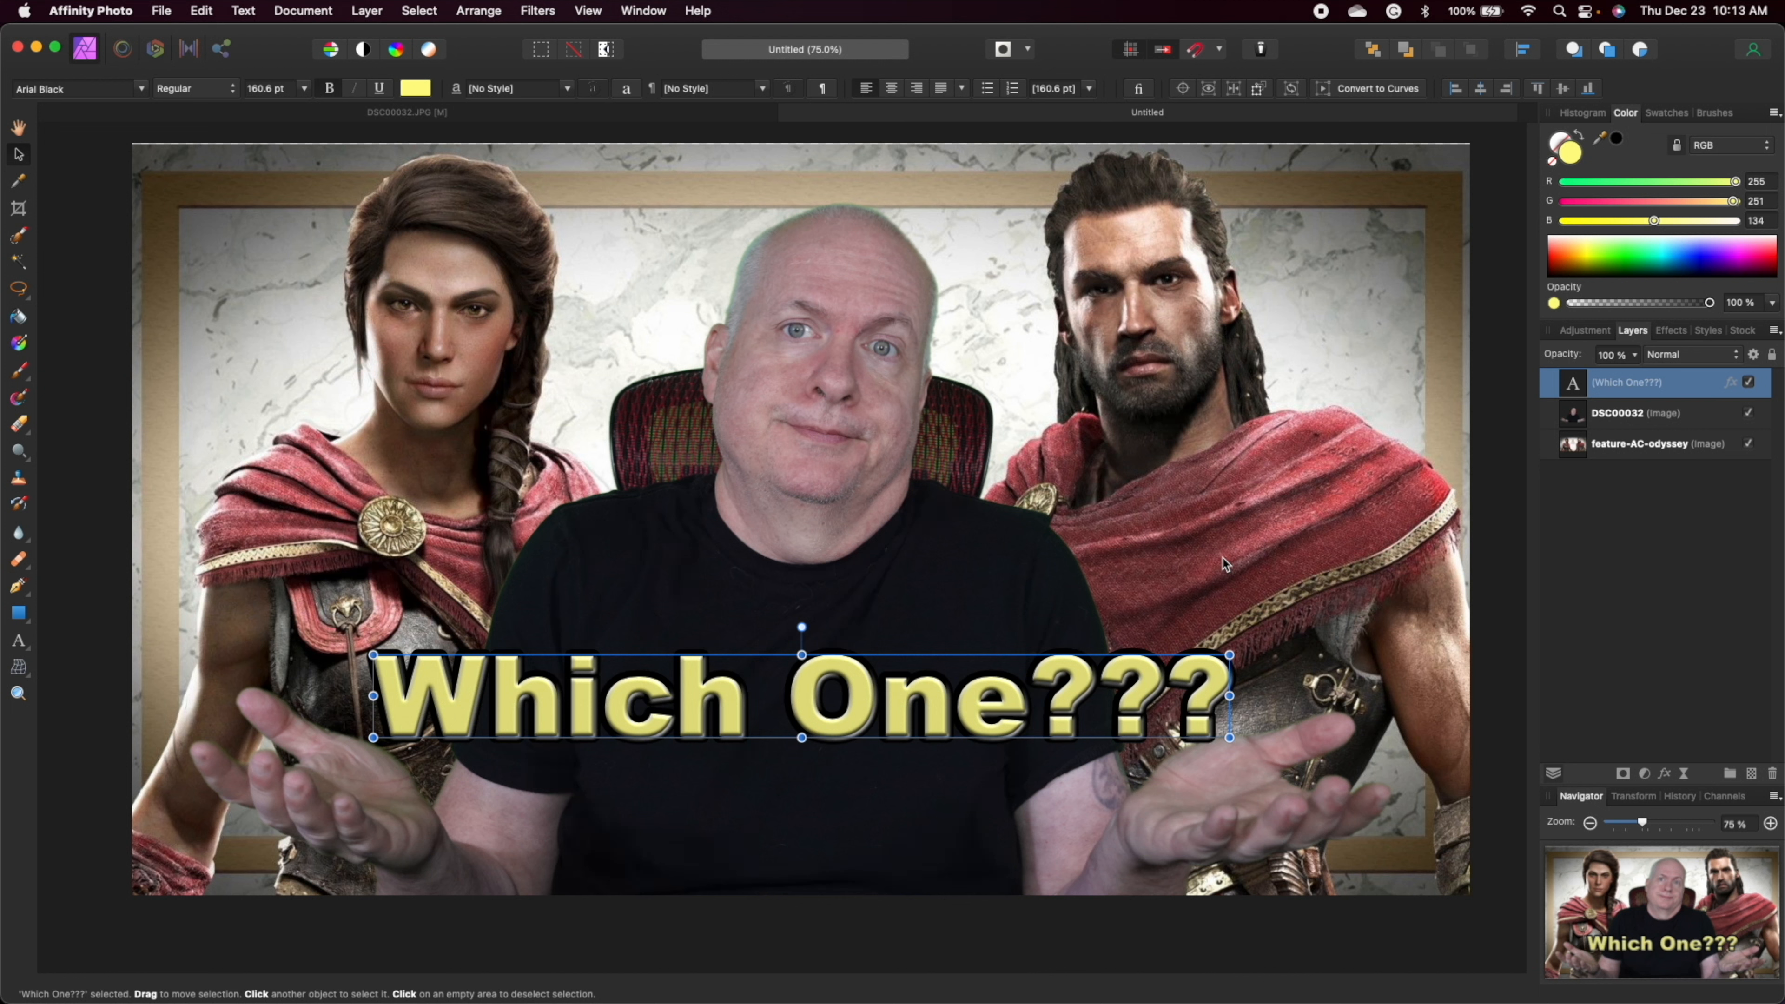
# - Start exporting the document as a JPEG image
pyautogui.click(164, 14)
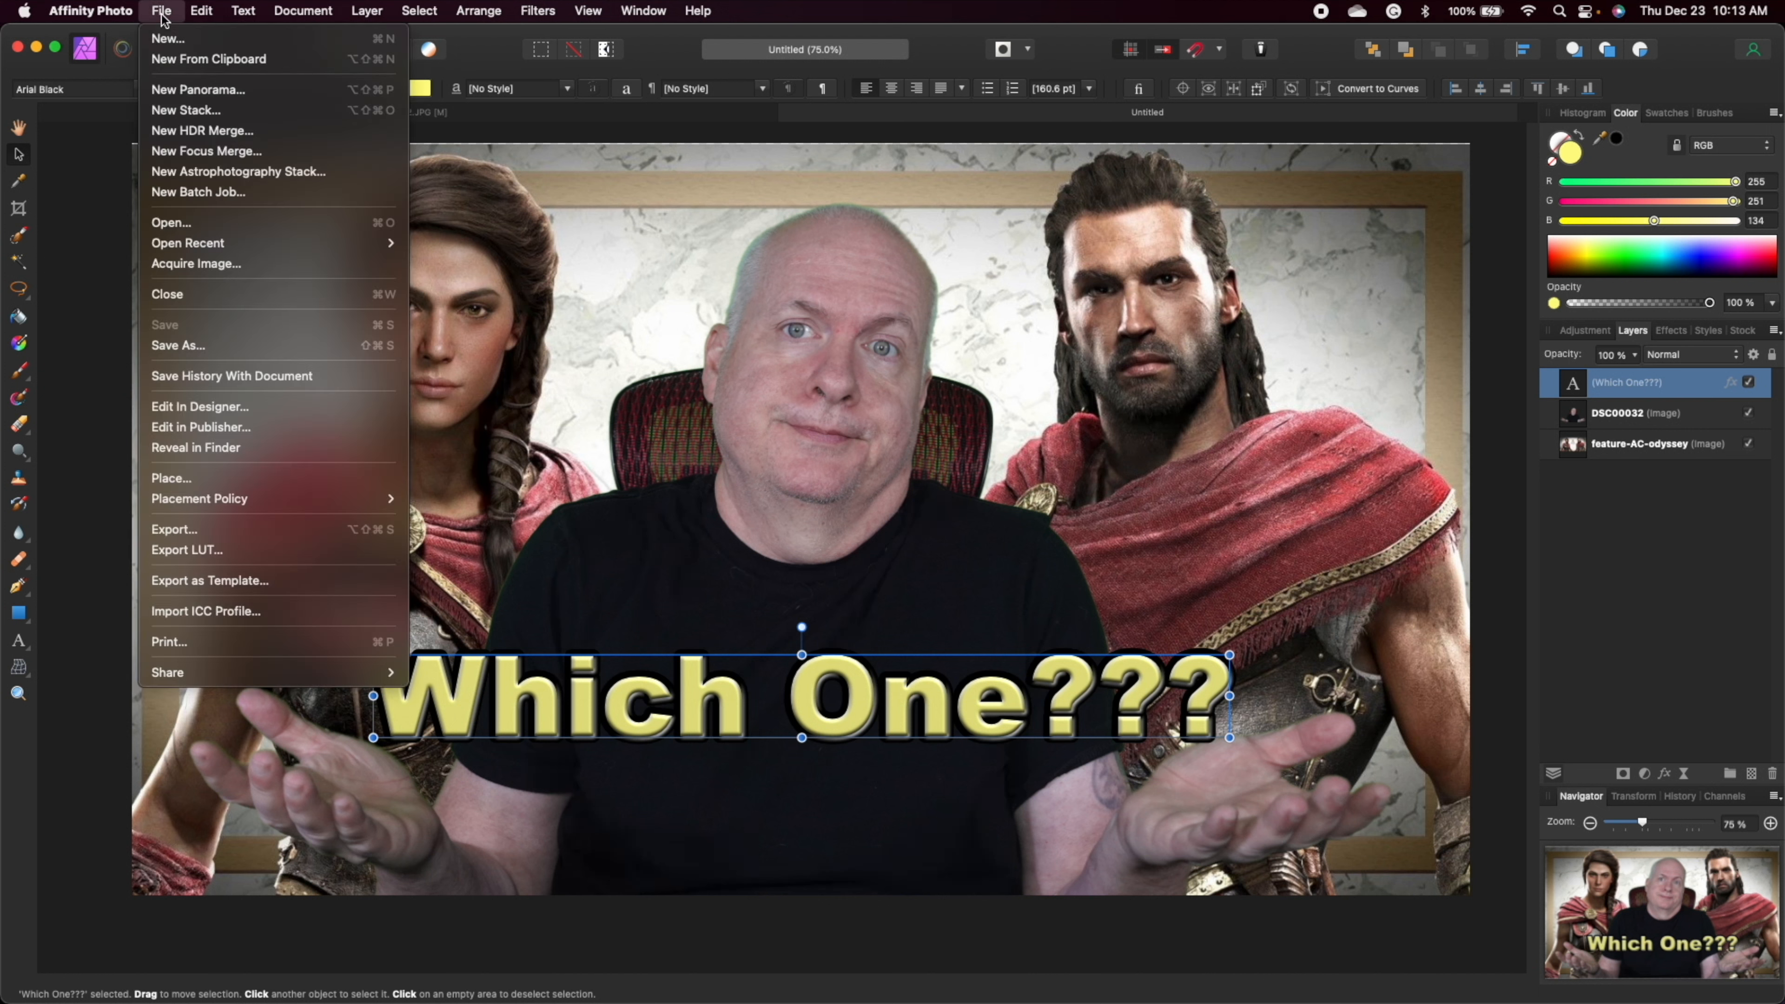
pyautogui.click(179, 535)
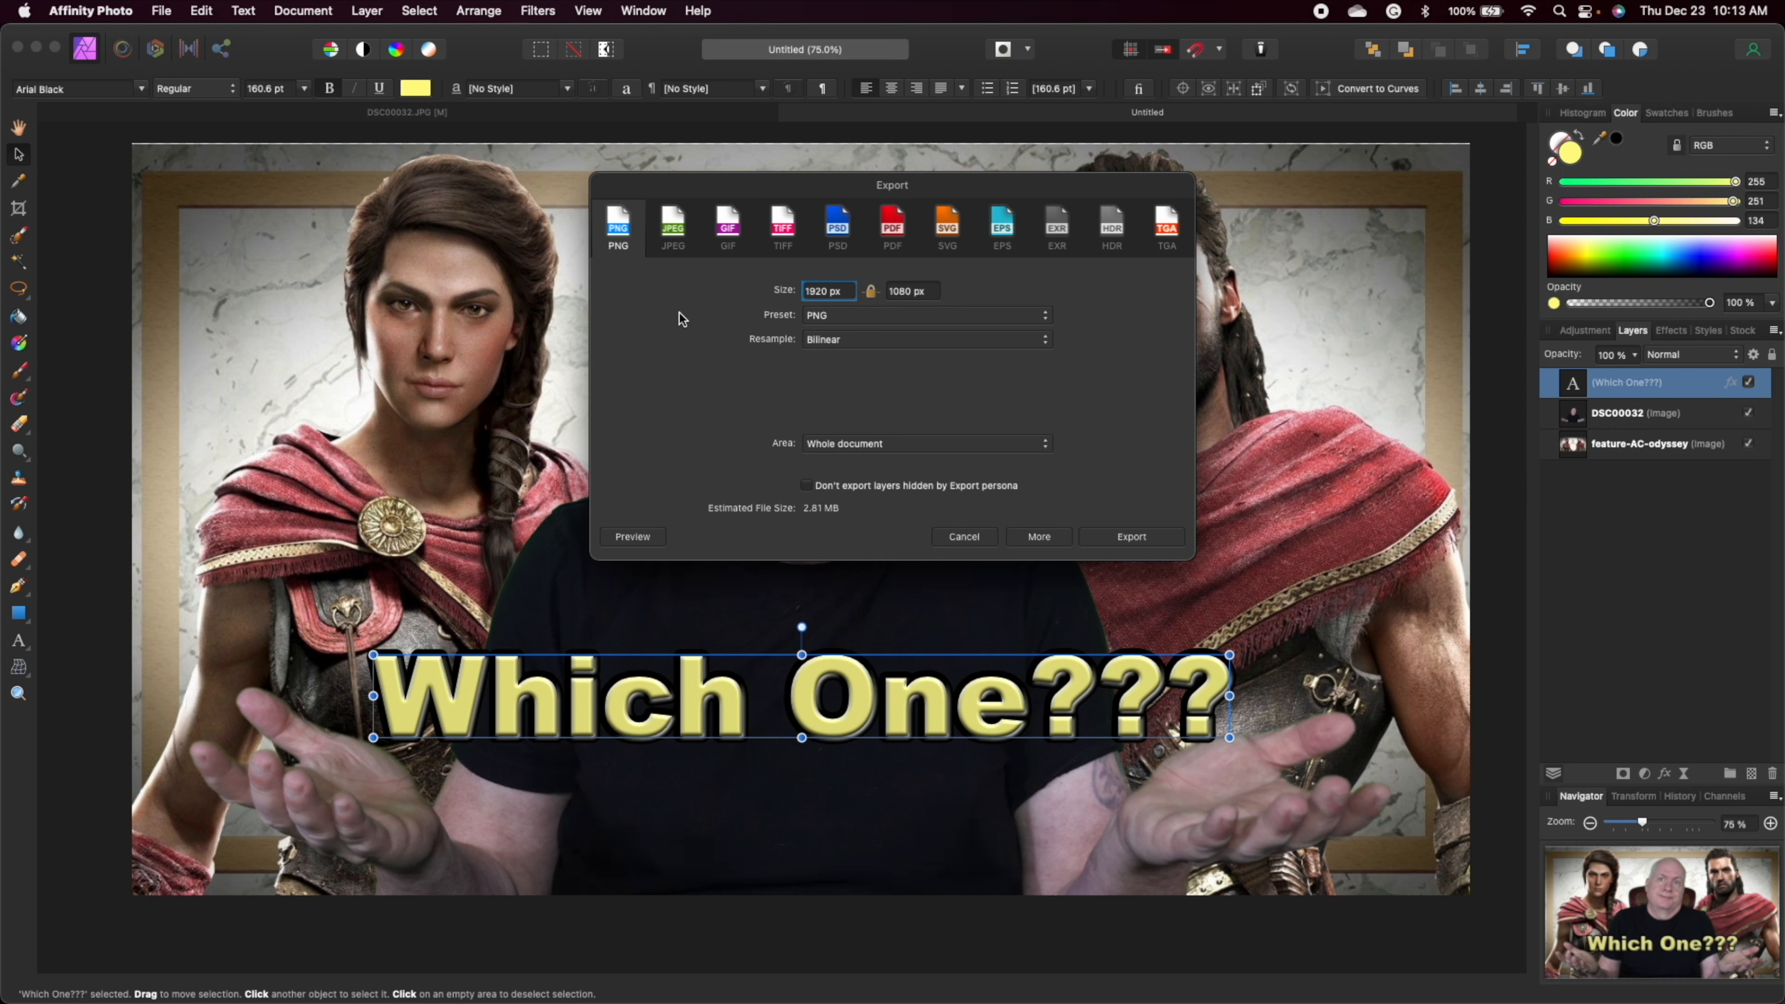
pyautogui.click(675, 237)
pyautogui.click(1128, 545)
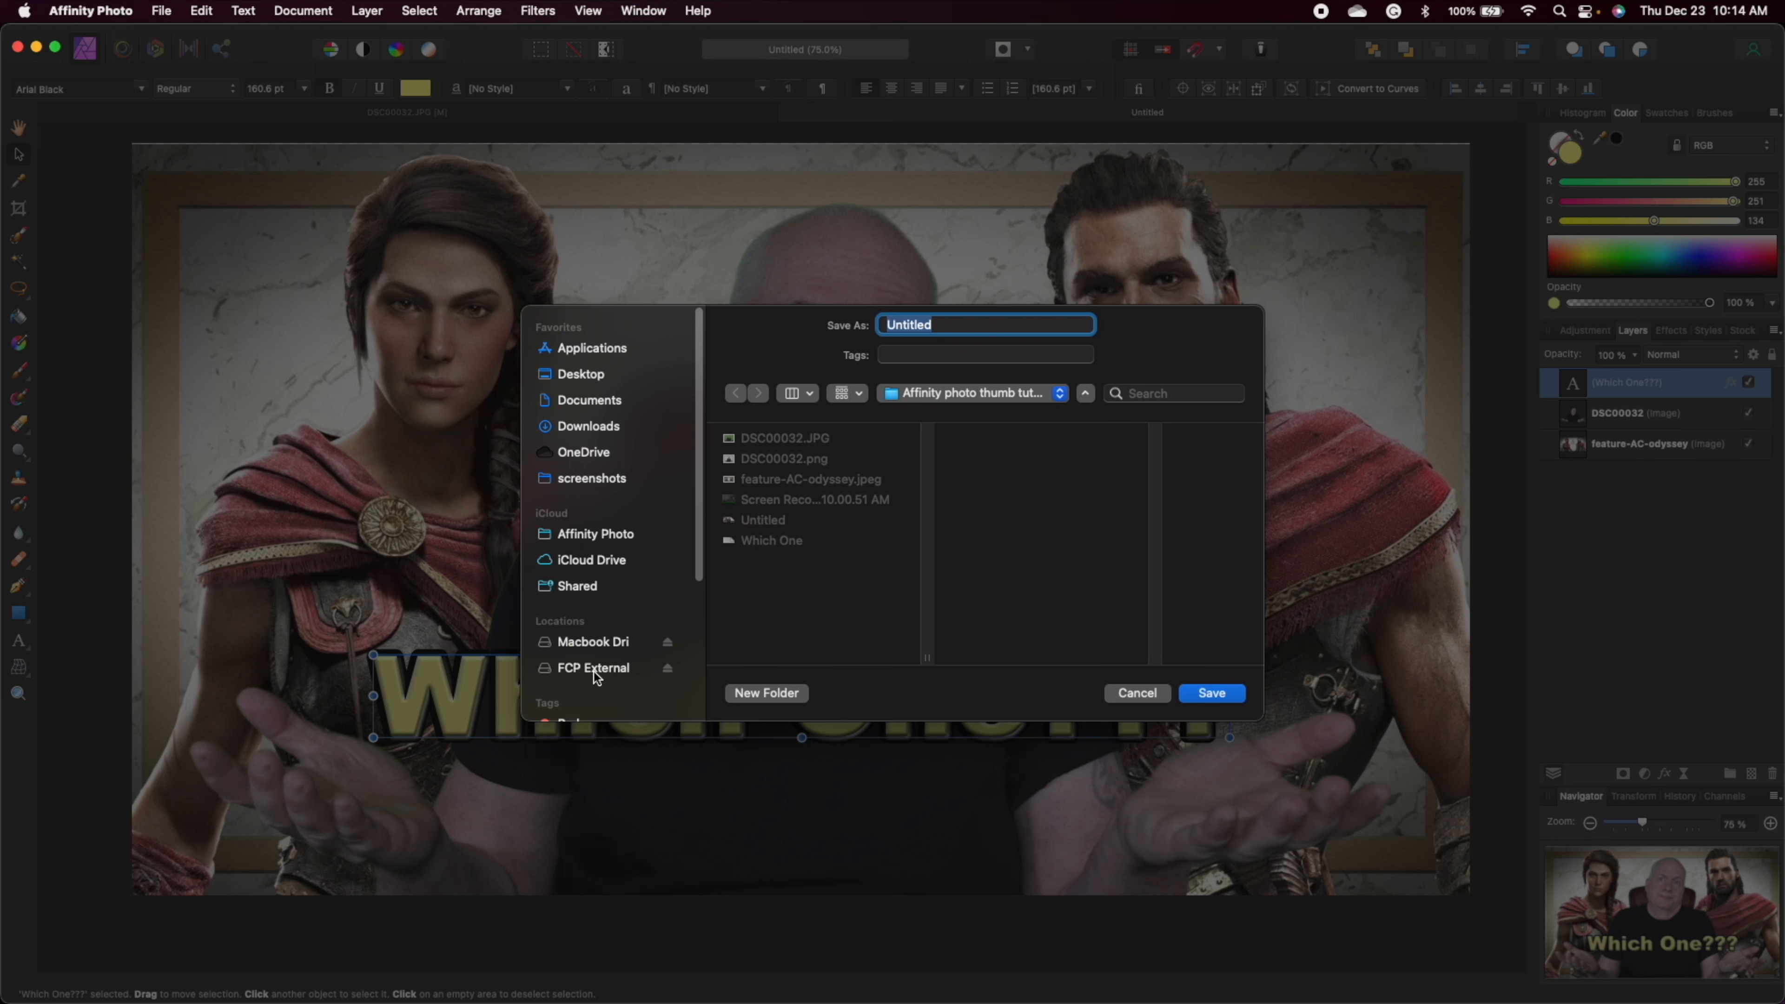
# - Save the exported JPEG as Untitled in the Affinity photo thumb tutorial folder on FCP External and view the finished image
pyautogui.click(594, 670)
pyautogui.scroll(1, 794, 626)
pyautogui.click(785, 607)
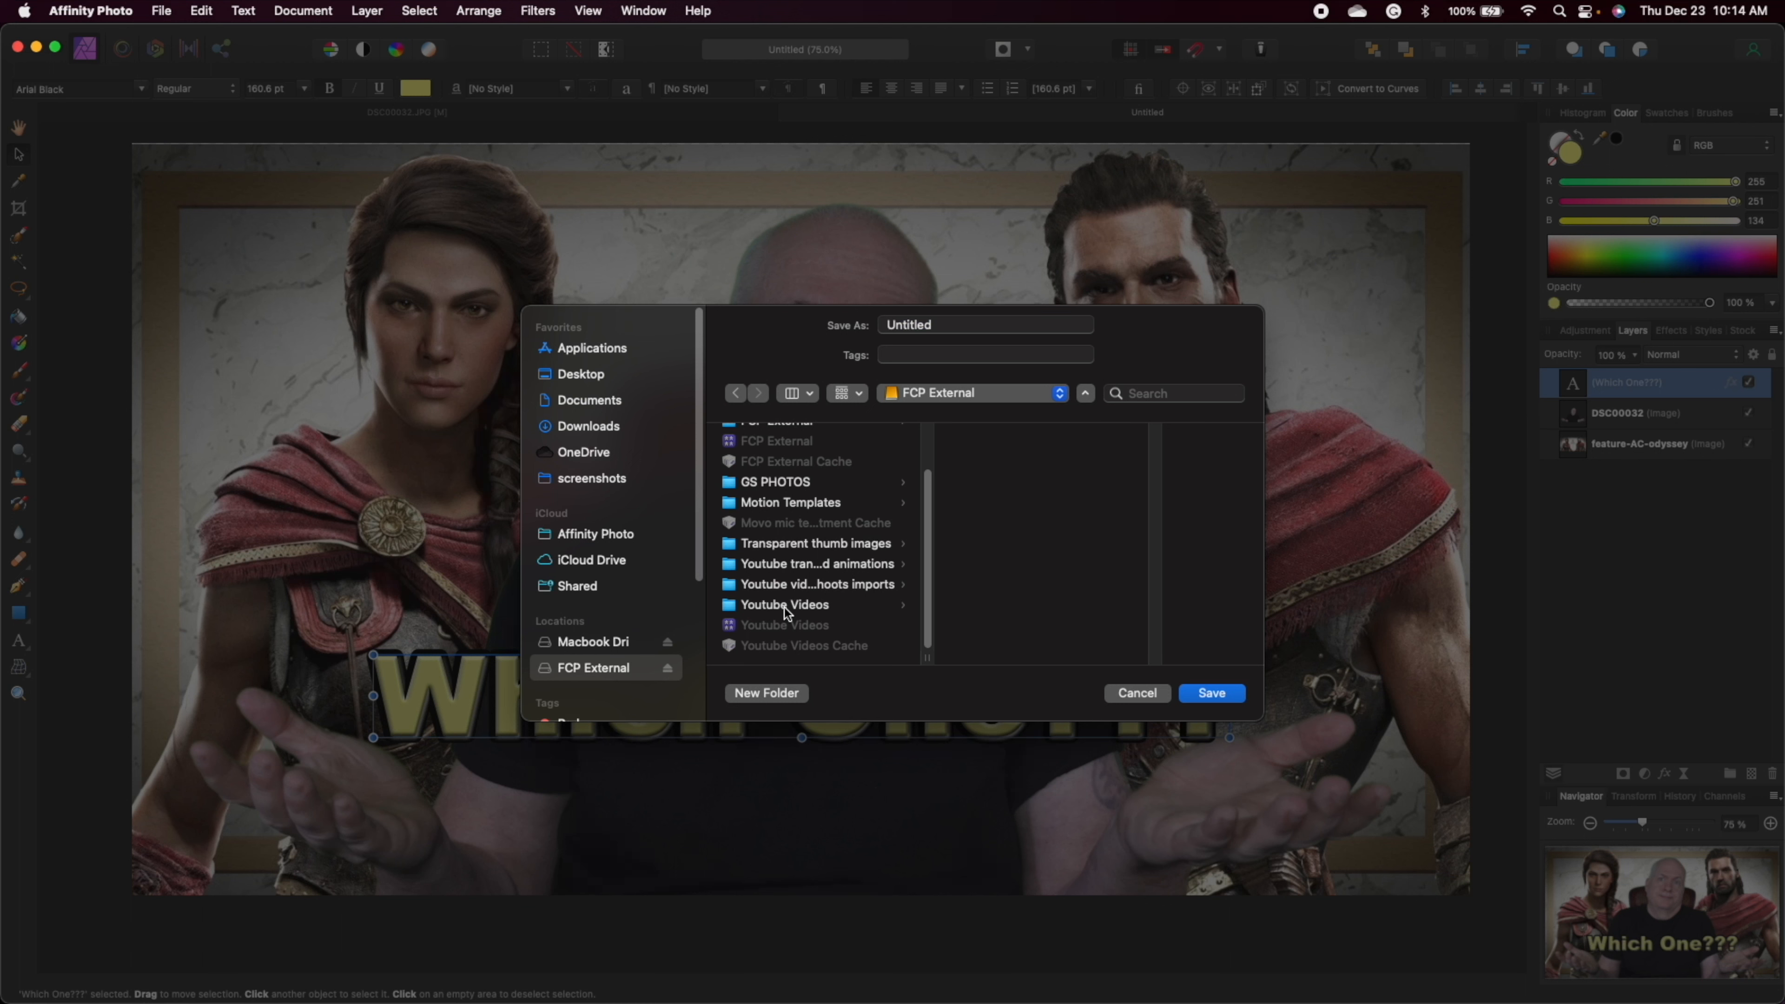
pyautogui.scroll(-3, 1045, 574)
pyautogui.scroll(3, 1045, 573)
pyautogui.click(1033, 461)
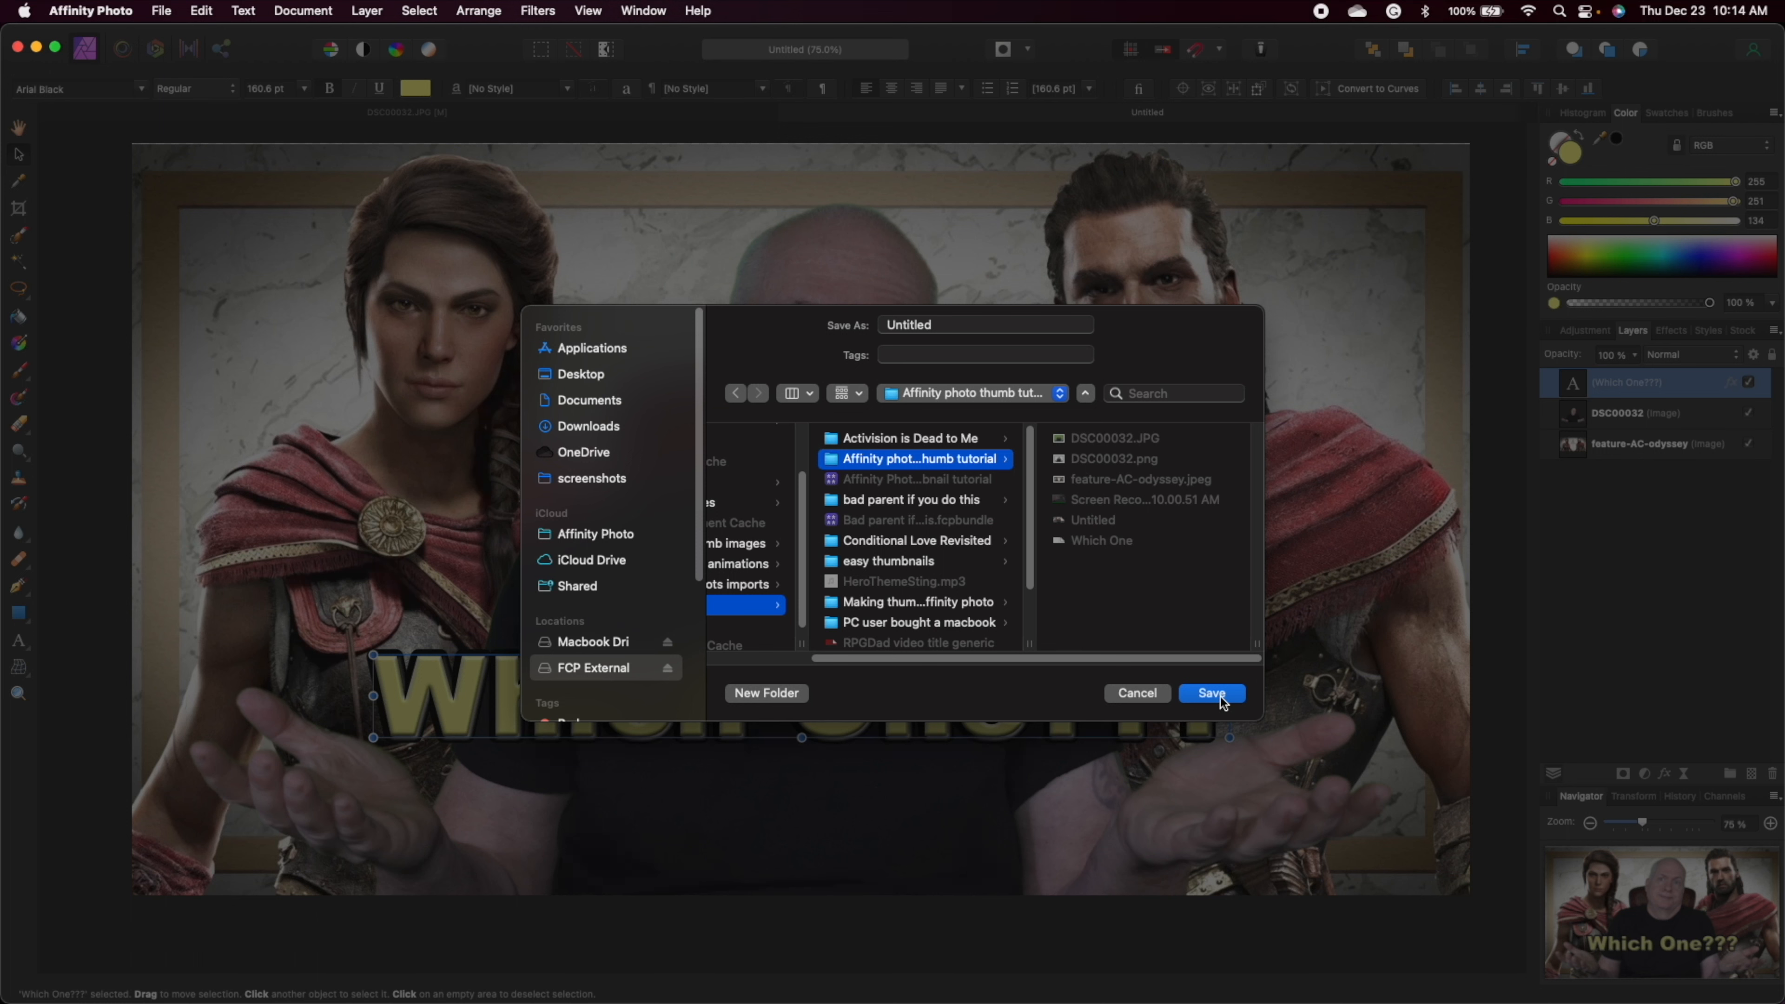
pyautogui.click(1213, 695)
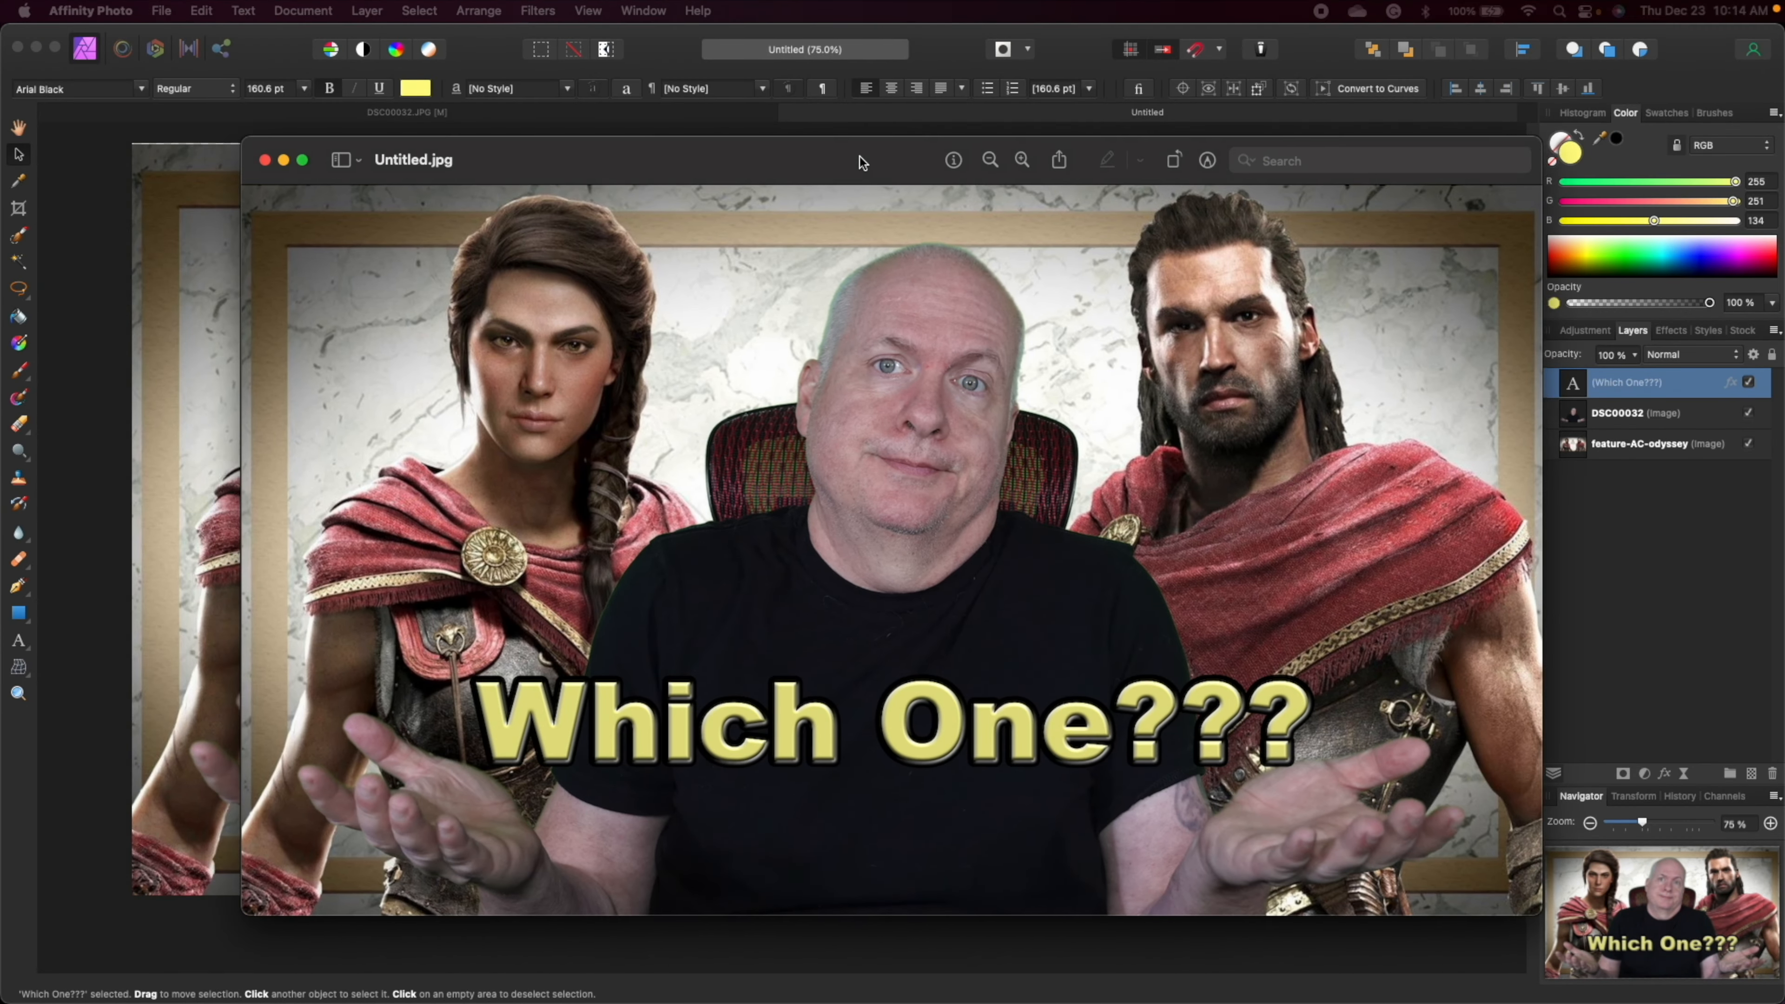
pyautogui.moveTo(860, 156); pyautogui.dragTo(790, 145)
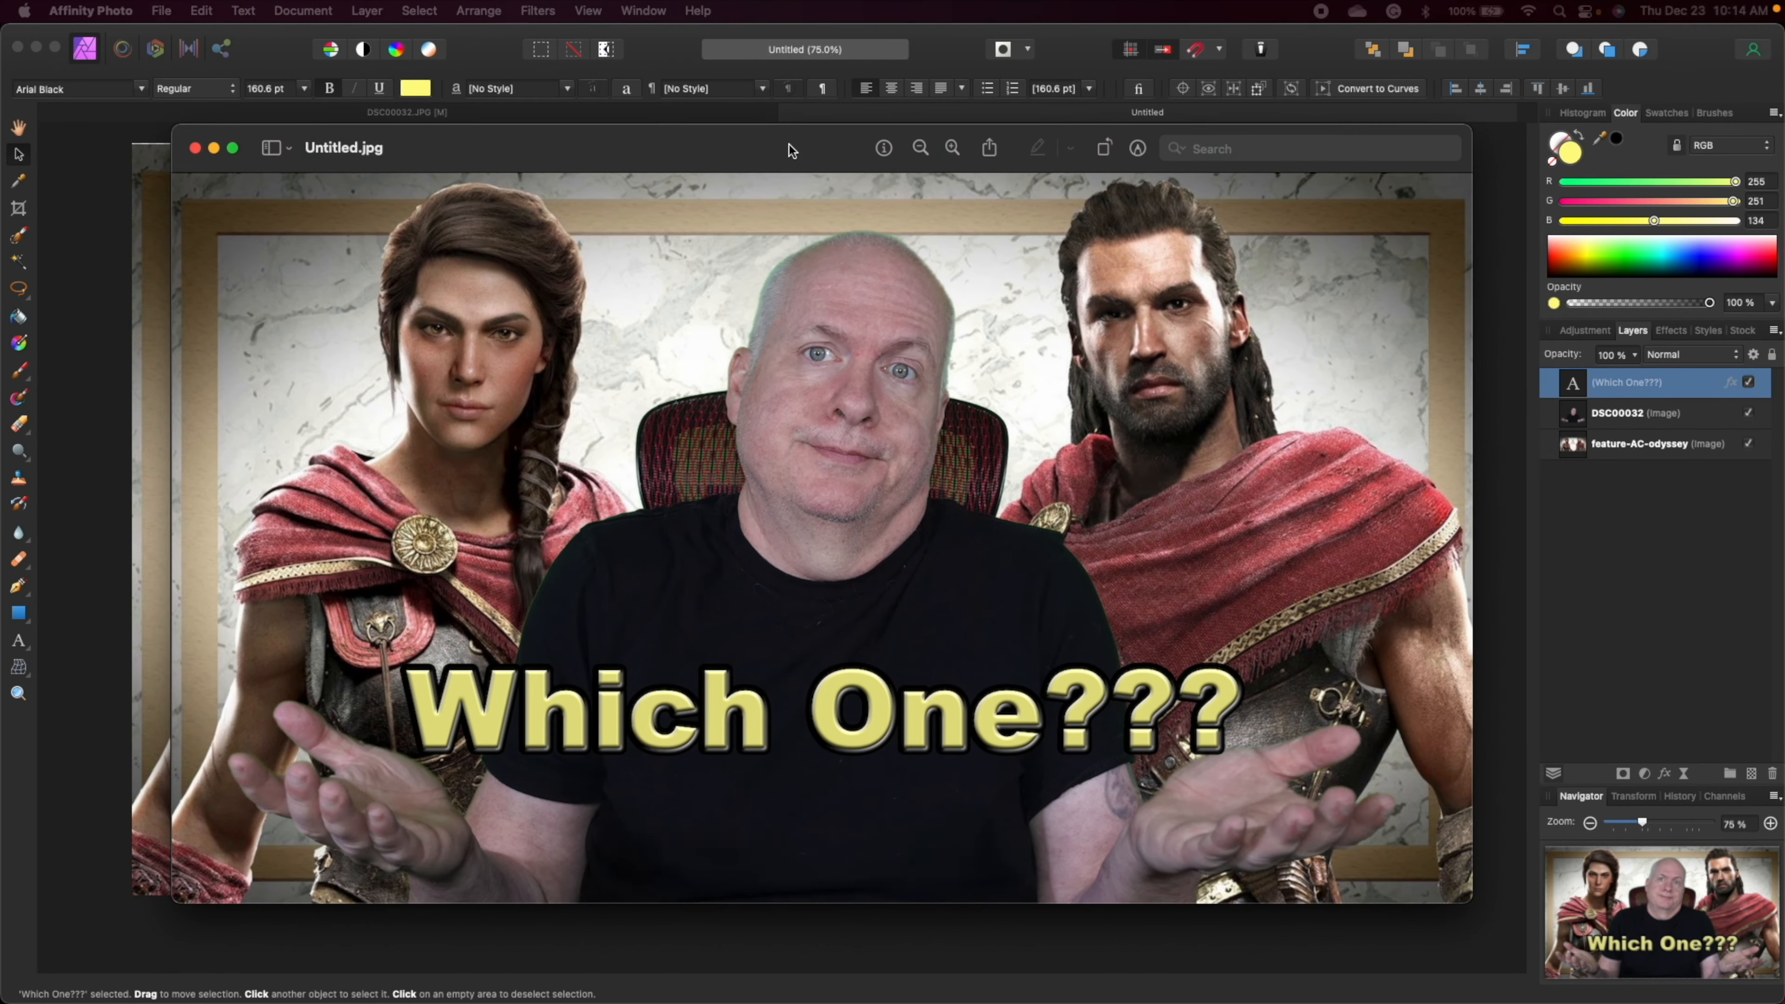